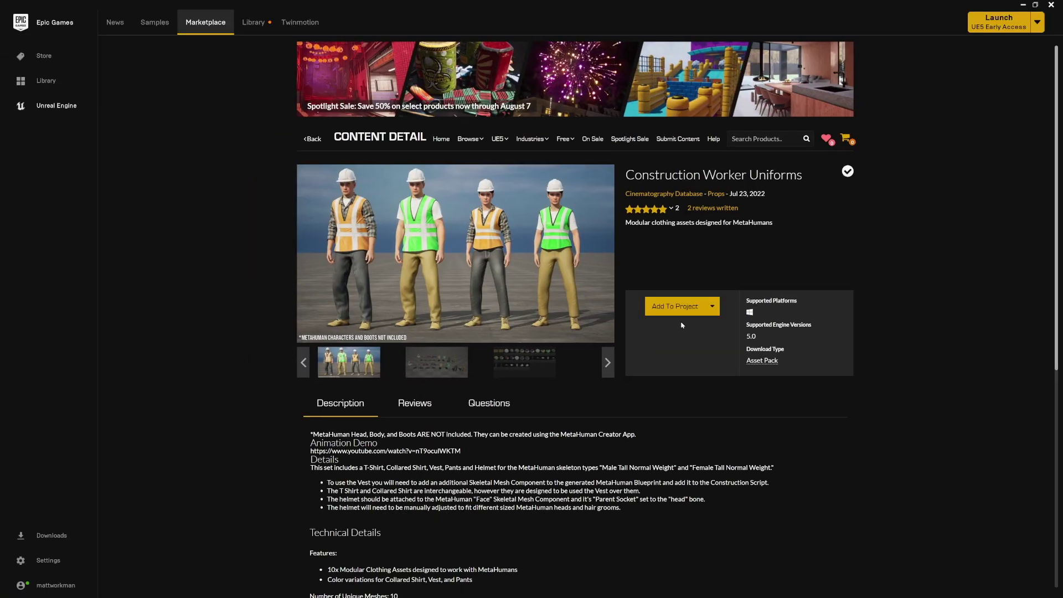
# - Add the Construction Worker Uniforms asset pack to an Unreal Engine project
pyautogui.click(653, 308)
pyautogui.scroll(-1, 623, 310)
pyautogui.click(608, 285)
pyautogui.click(545, 399)
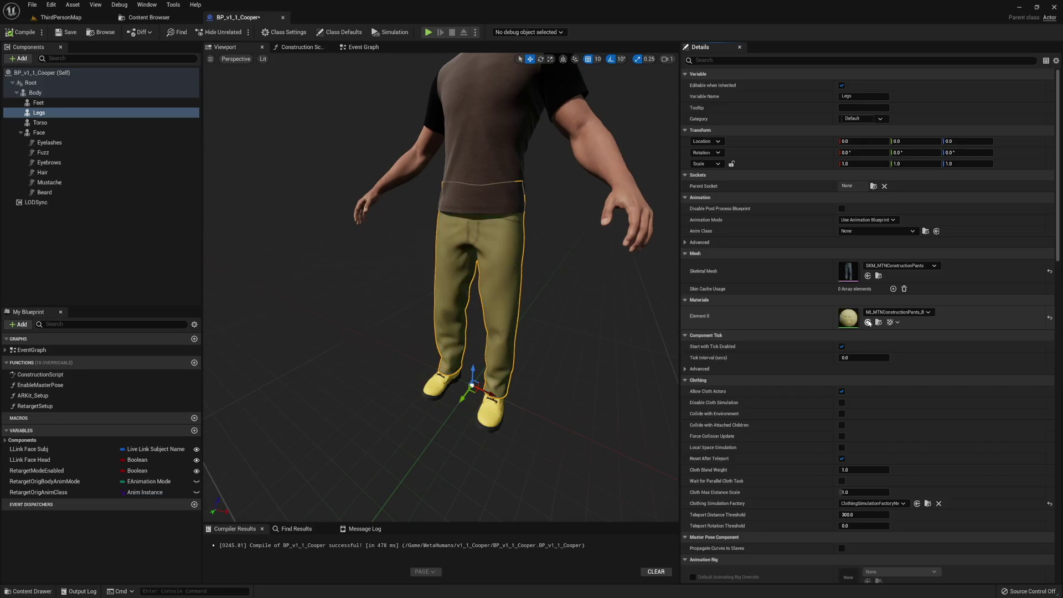
# - Change the Legs component's material to MI_MTNConstructionPants_A
pyautogui.click(897, 313)
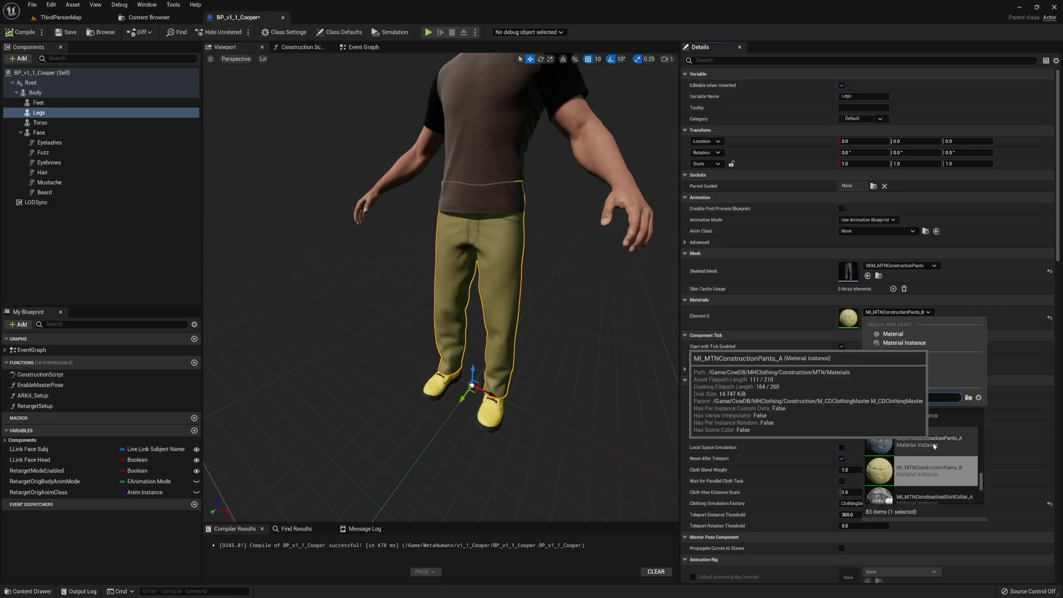
pyautogui.click(935, 445)
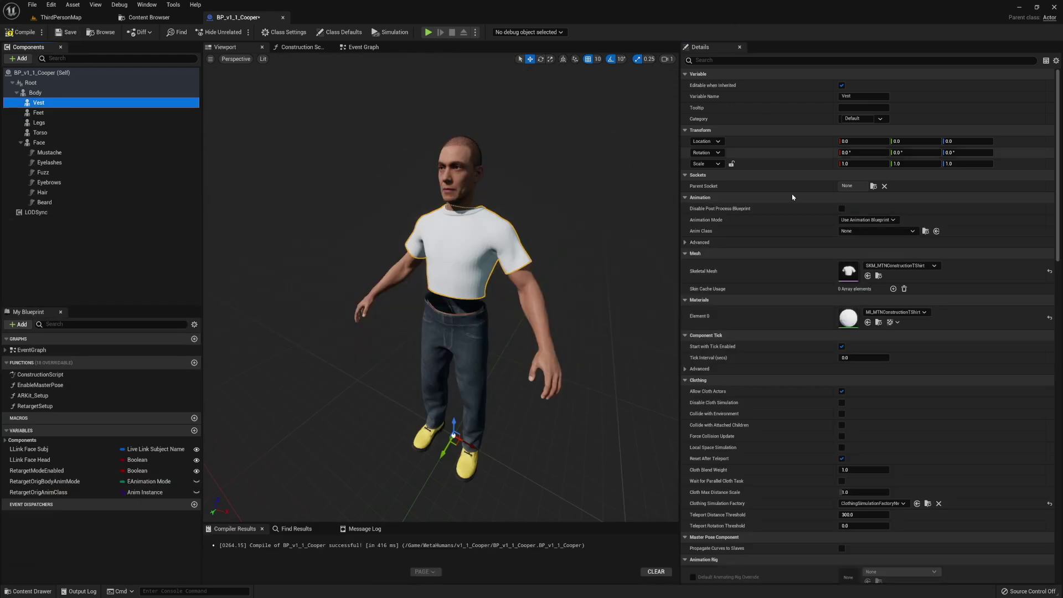
# - Assign the SKM_MTNConstructionVest mesh and the MI_MTNConstructionVest_B material to the Vest component
pyautogui.click(867, 275)
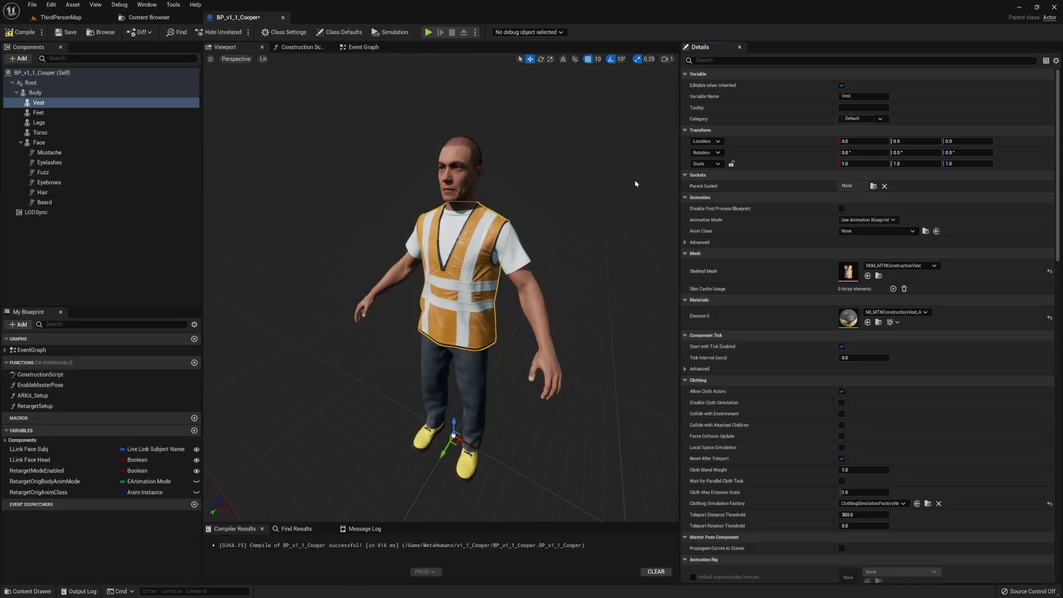
pyautogui.click(867, 322)
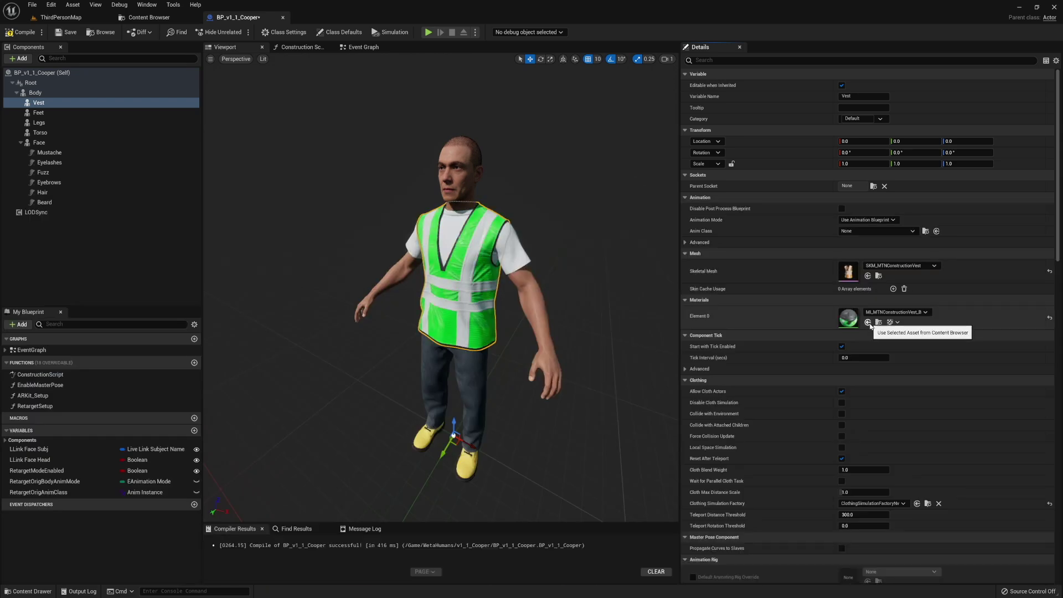
pyautogui.click(897, 312)
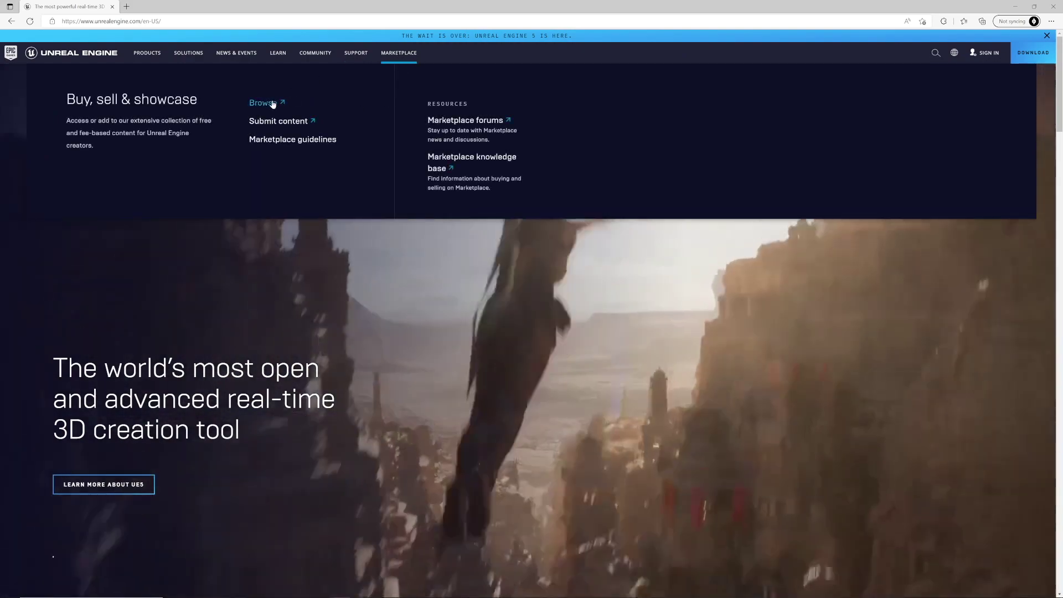
# - Open the Unreal Engine Marketplace in the browser and search its products for "metahuman"
pyautogui.click(262, 103)
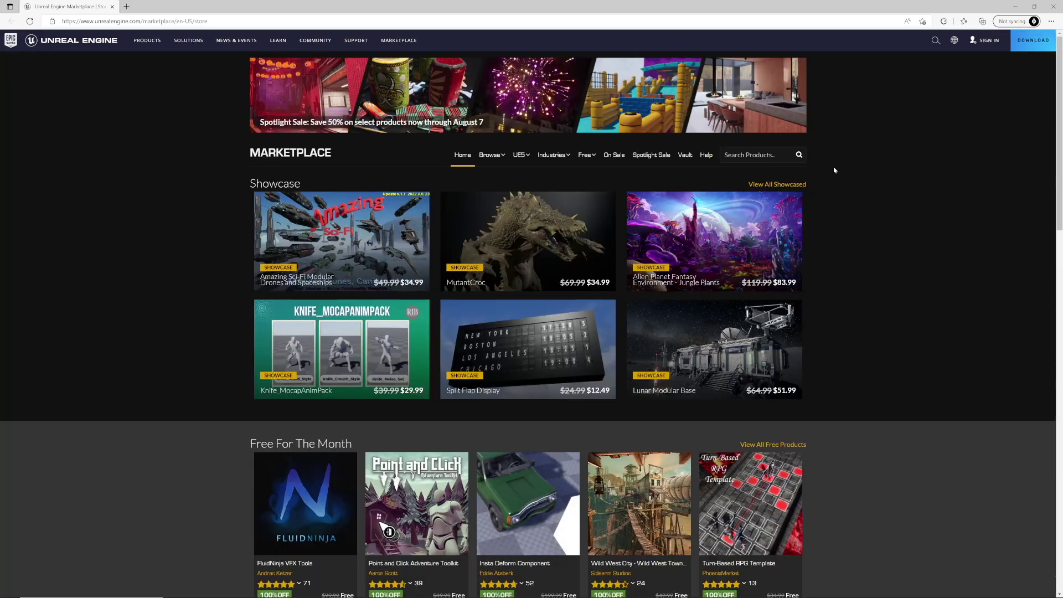
pyautogui.click(765, 155)
pyautogui.write('metahuman')
pyautogui.press('Return')
pyautogui.click(198, 249)
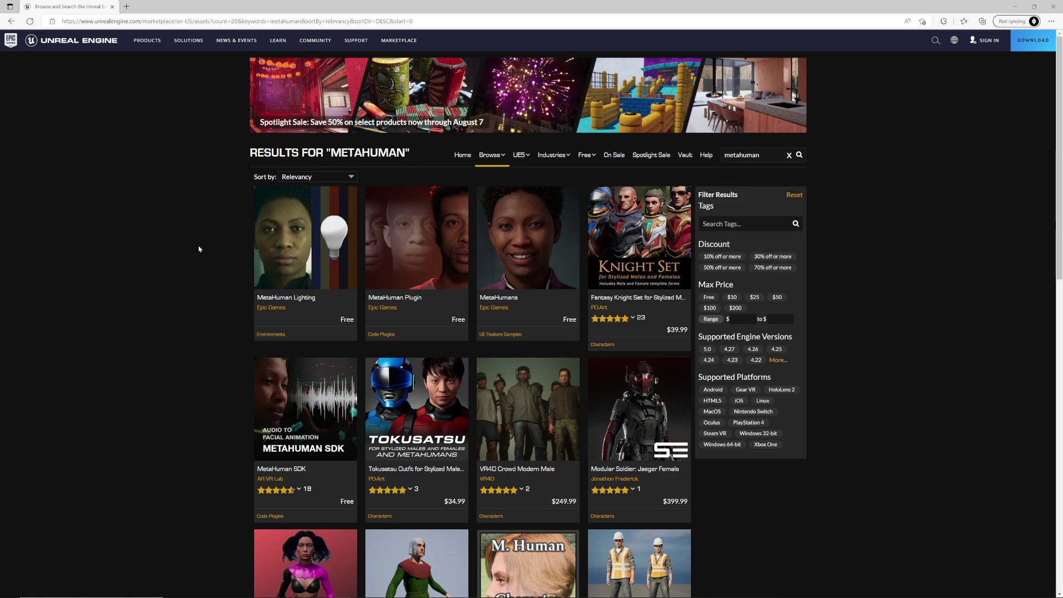
# - Open the Construction Worker Uniforms product page and check which MetaHuman skeleton types the set supports
pyautogui.scroll(-5, 198, 249)
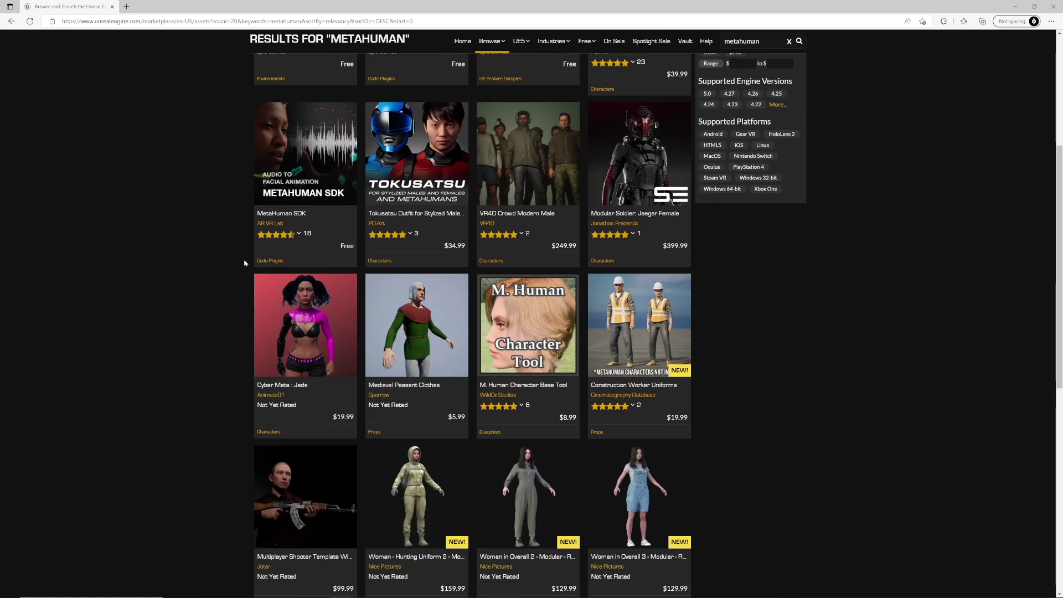
pyautogui.click(637, 319)
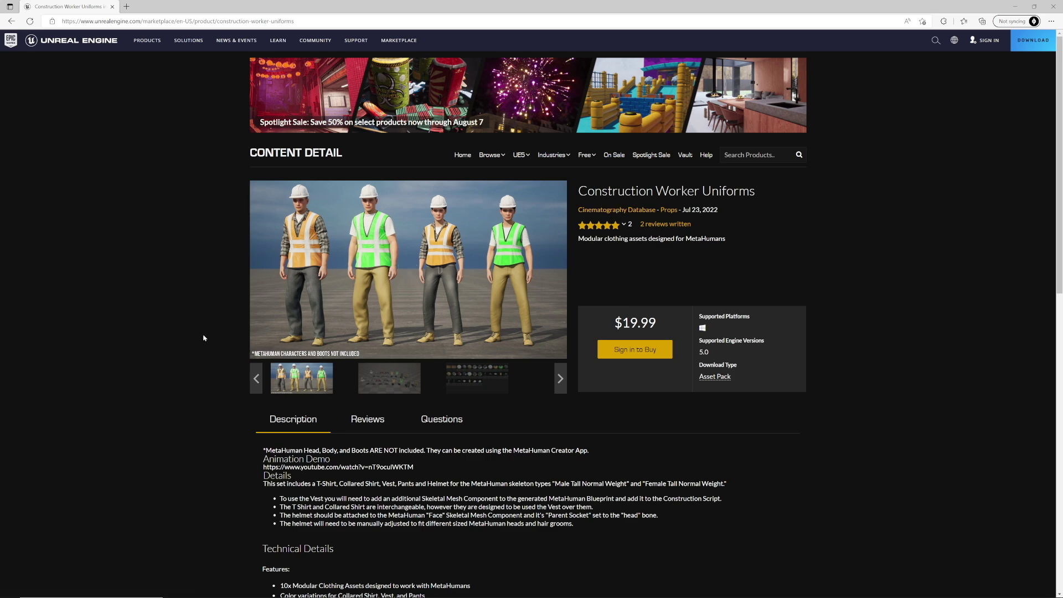
pyautogui.scroll(-3, 209, 334)
pyautogui.moveTo(732, 317); pyautogui.dragTo(552, 313)
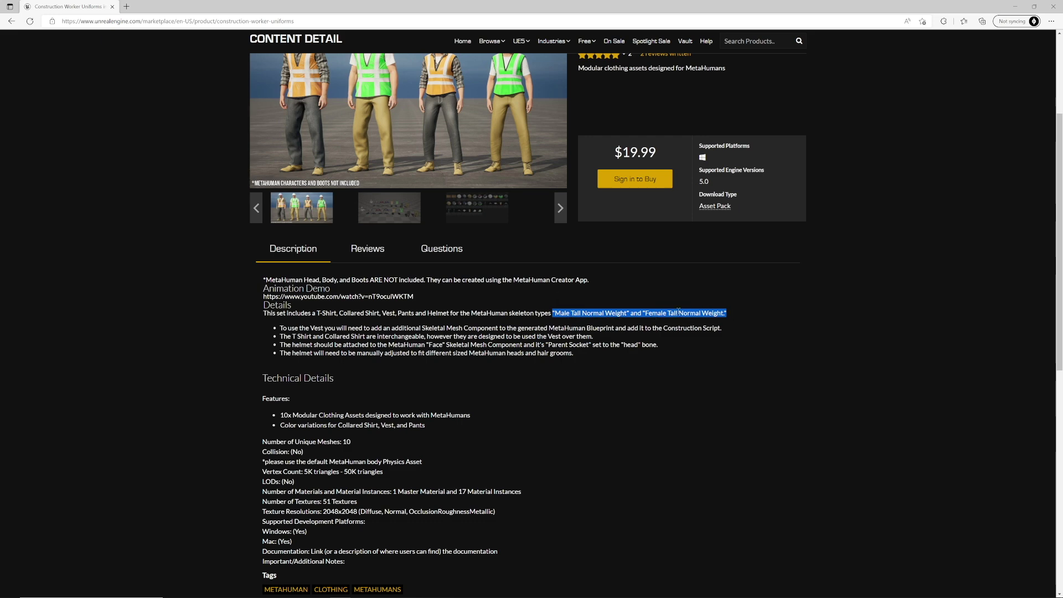
# - View the product's gallery images full screen, from the dressed characters to the individual clothing pieces
pyautogui.scroll(5, 717, 347)
pyautogui.click(292, 346)
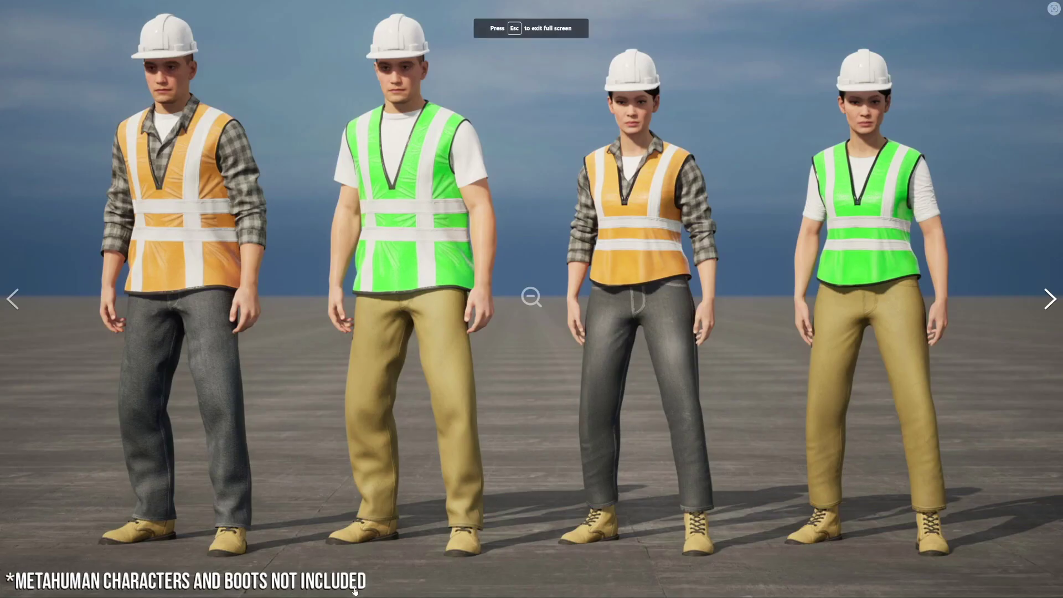
pyautogui.click(1050, 299)
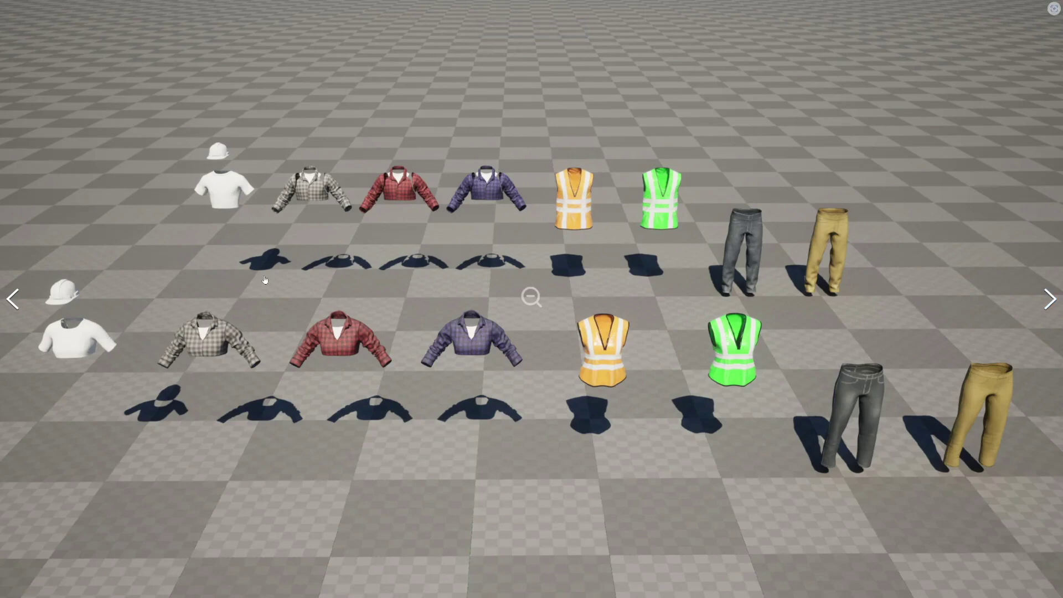
pyautogui.click(1047, 302)
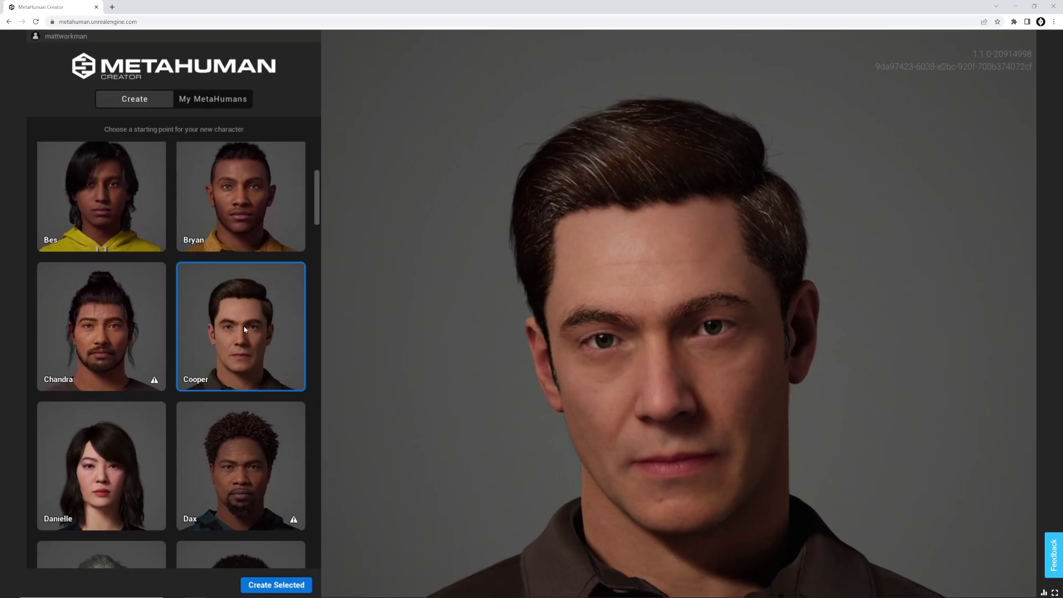
# - Create a new MetaHuman from the Cooper preset and, after comparing the tall body types, give it the tall, normal-weight male body
pyautogui.click(275, 584)
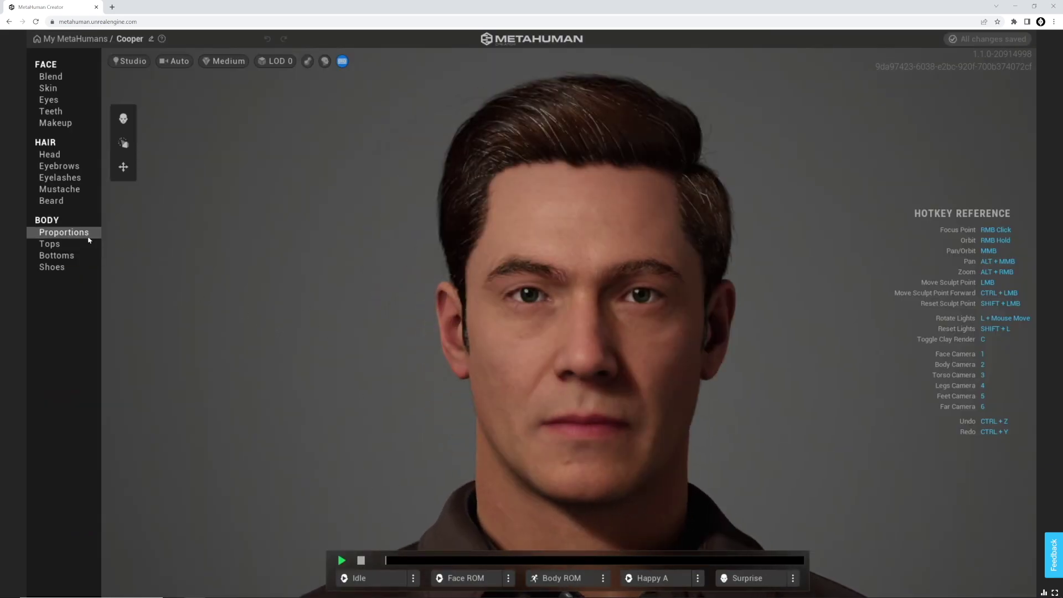
pyautogui.click(64, 232)
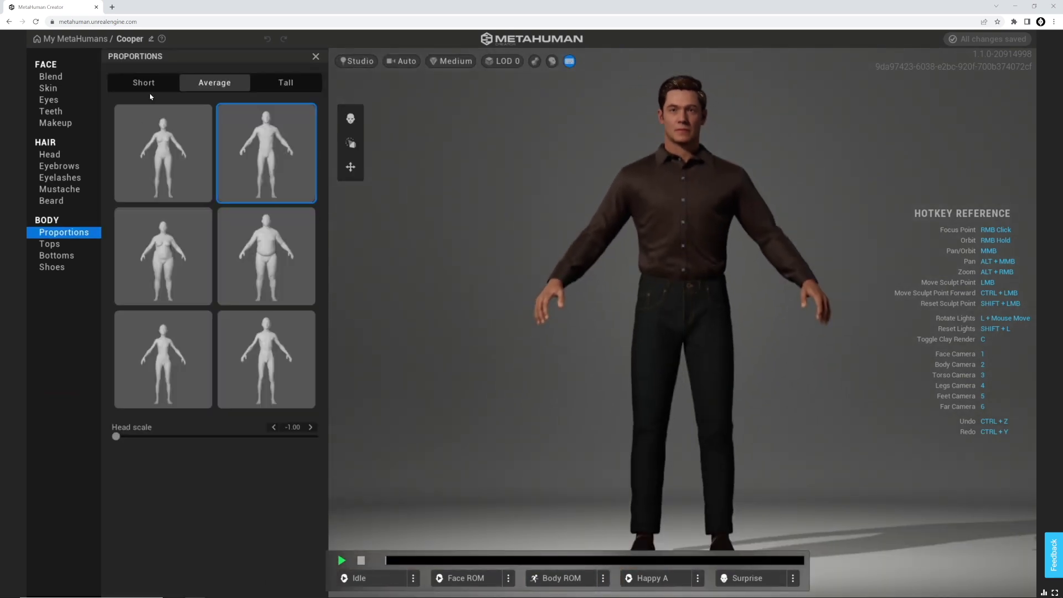
pyautogui.click(280, 84)
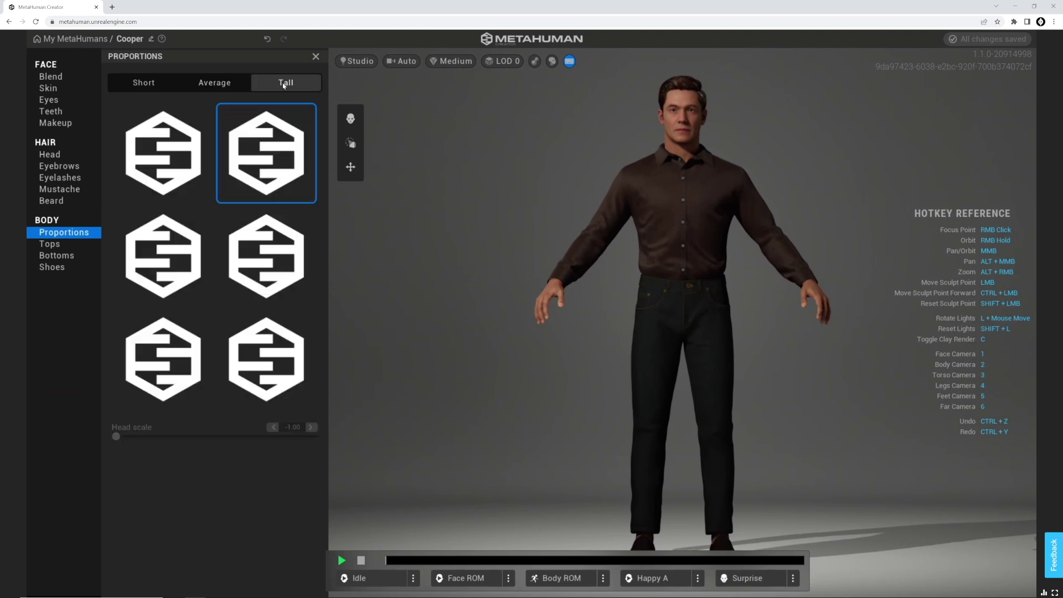
pyautogui.click(280, 255)
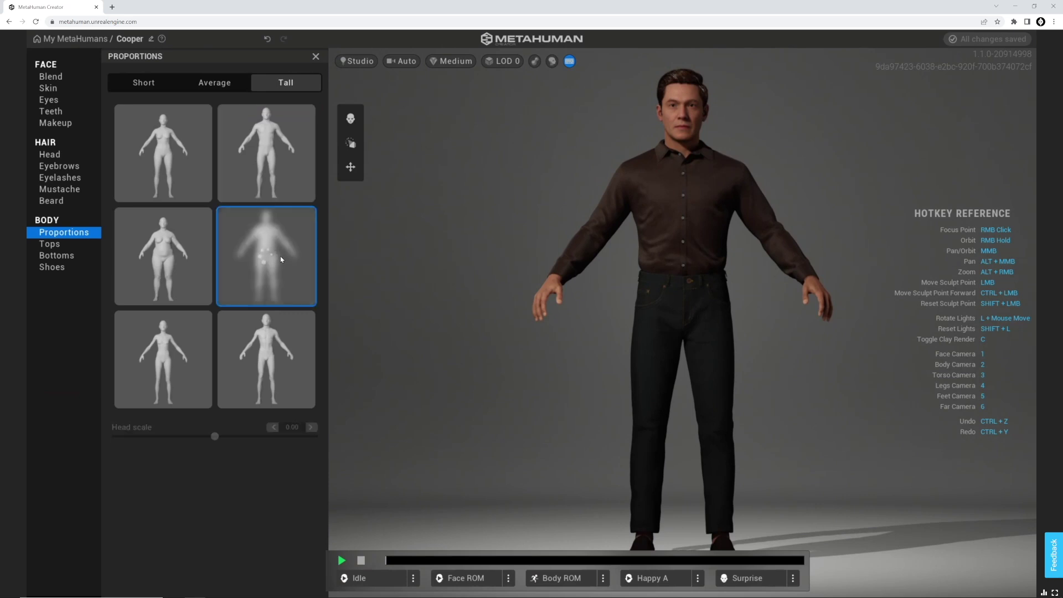
pyautogui.click(269, 345)
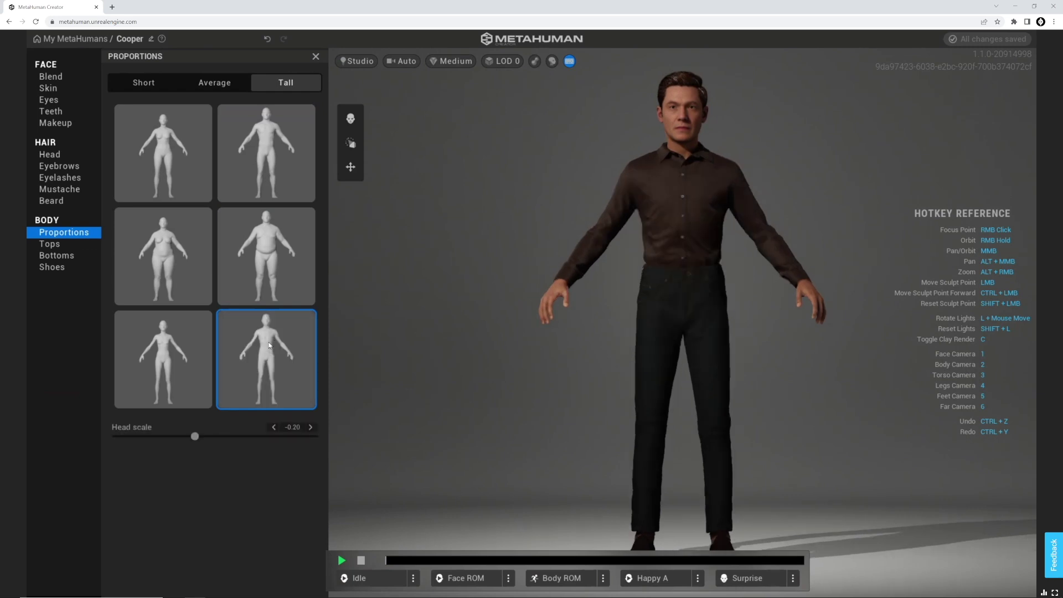
pyautogui.click(276, 179)
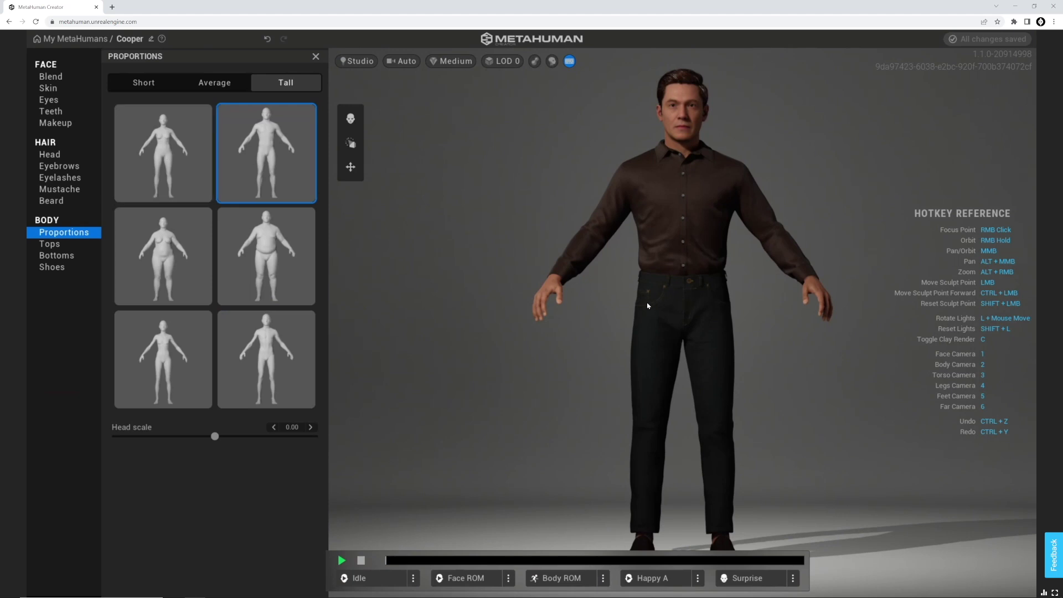
# - Compare the Crewneck T-shirt with the collared shirt on the character and keep the Crewneck T-shirt as its top
pyautogui.click(59, 245)
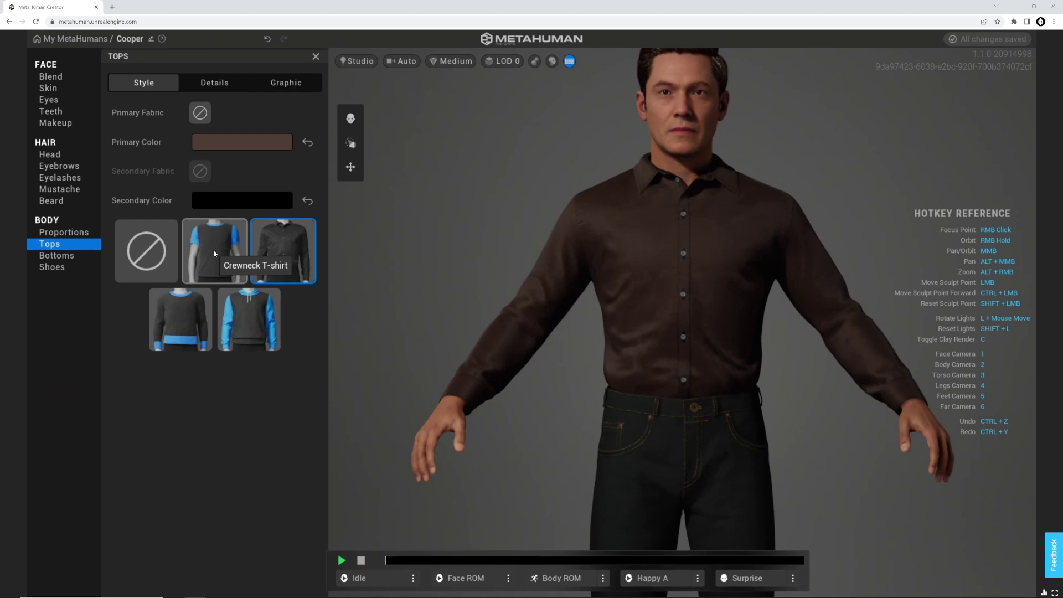
pyautogui.click(215, 254)
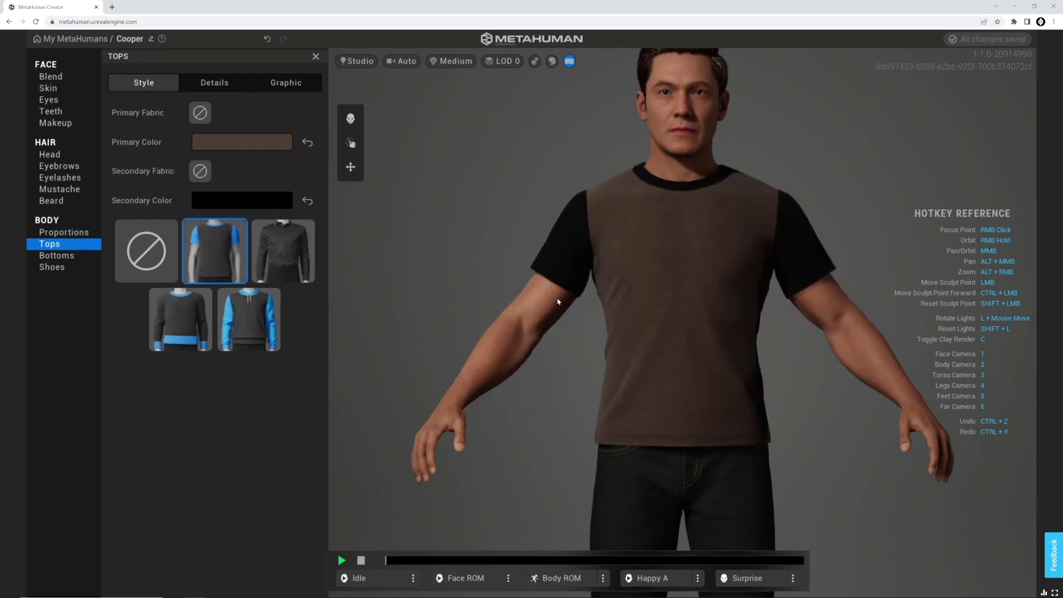
pyautogui.scroll(4, 652, 312)
pyautogui.scroll(-6, 652, 313)
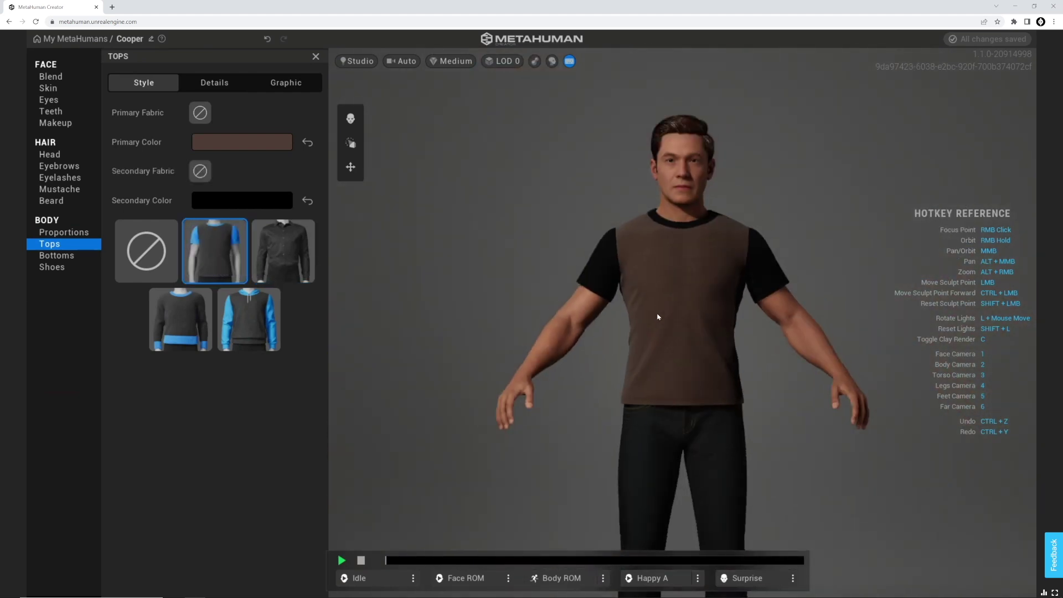
pyautogui.moveTo(657, 315); pyautogui.dragTo(568, 283, button='middle')
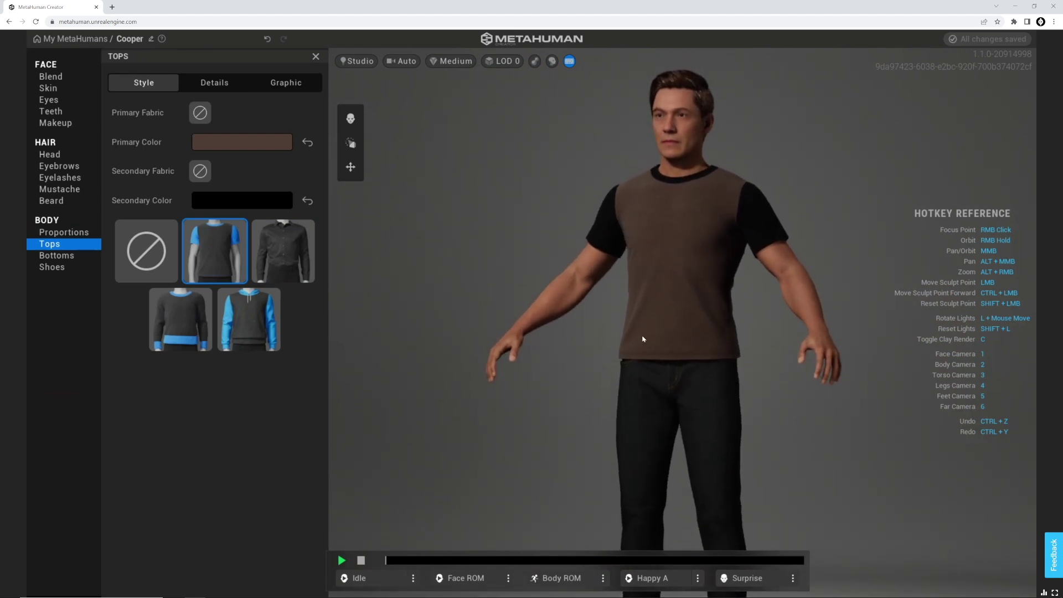
pyautogui.click(281, 256)
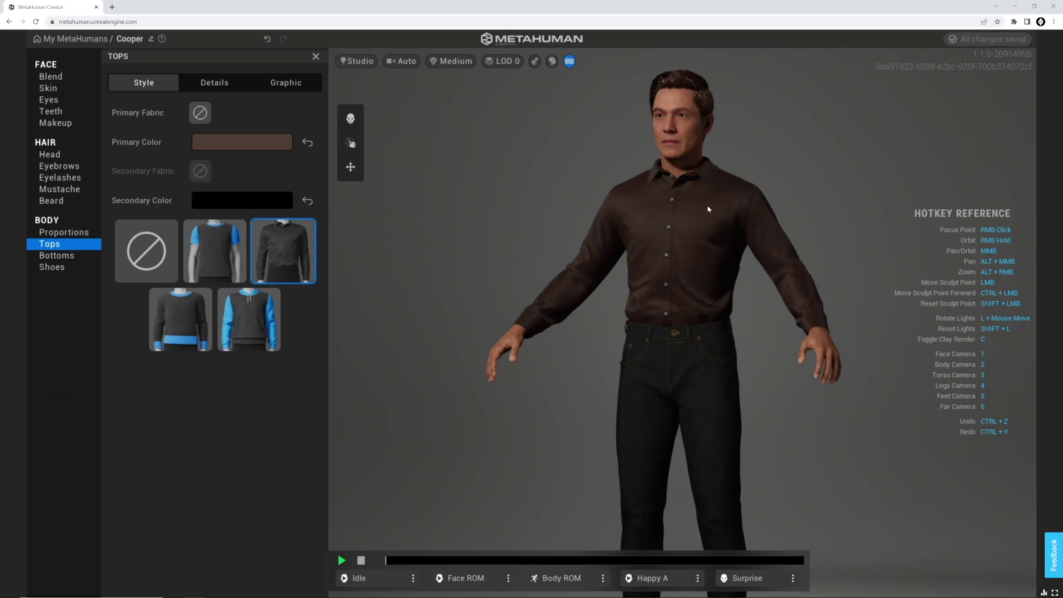
pyautogui.click(215, 243)
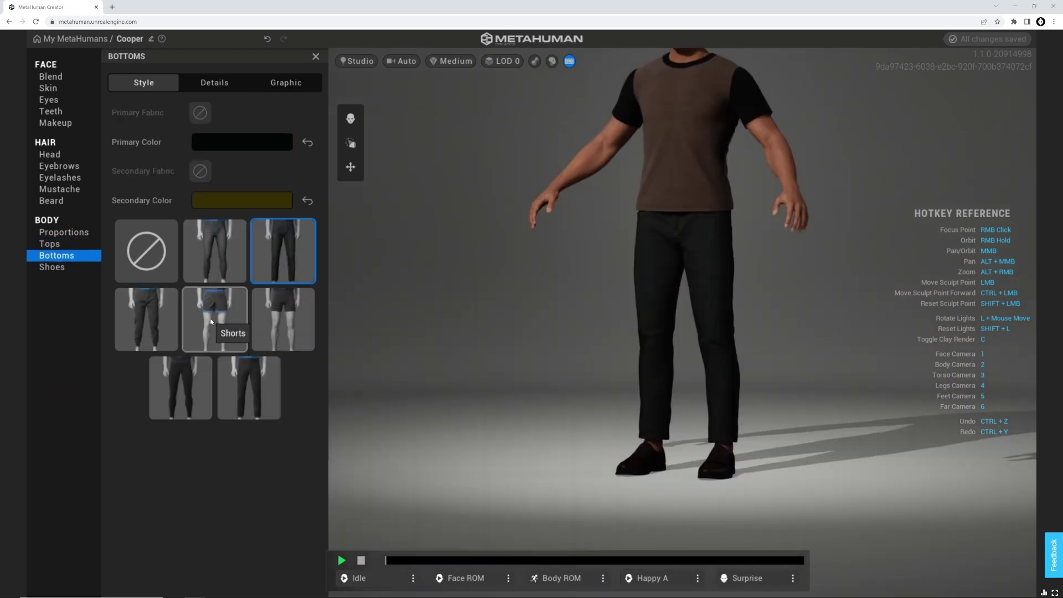
# - Try the Shorts on the character and choose the trousers listed after Yoga Pants Full Length as its bottoms
pyautogui.click(216, 324)
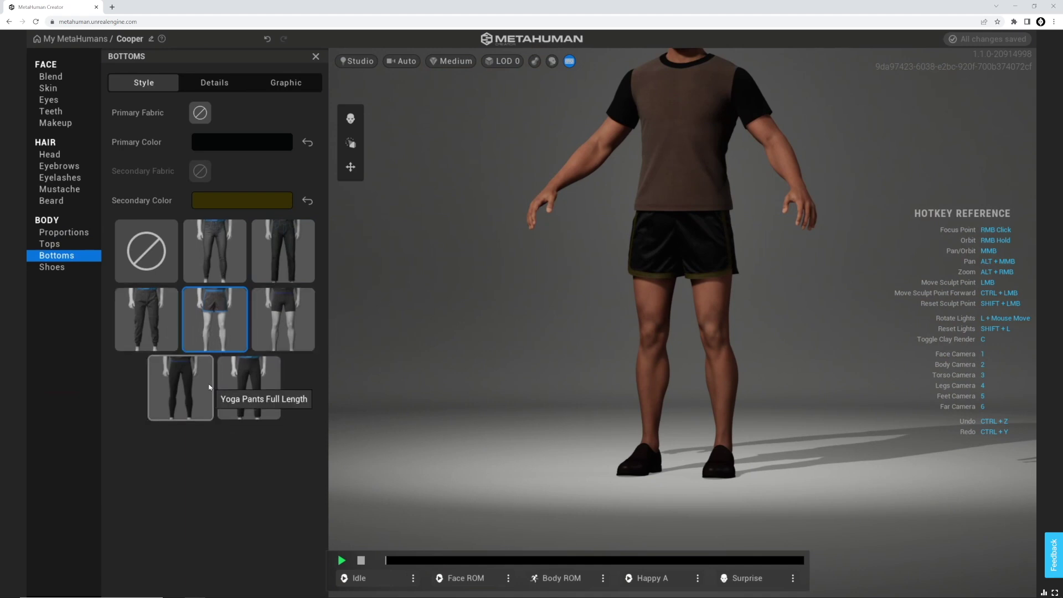
pyautogui.click(254, 387)
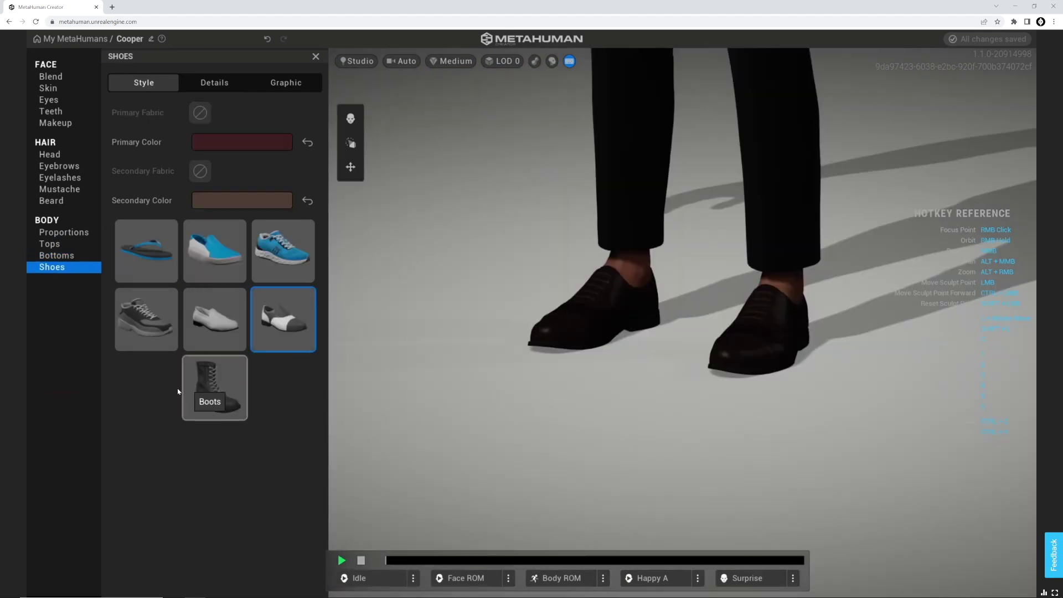
# - Put the Boots on the character and pick a new primary colour for them
pyautogui.click(214, 388)
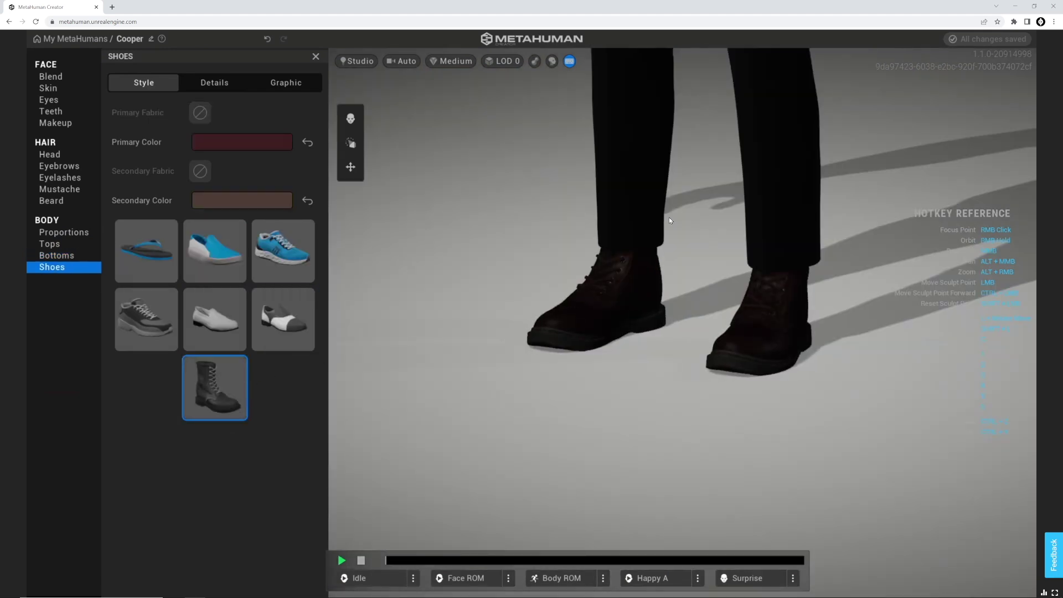
pyautogui.moveTo(677, 207); pyautogui.dragTo(670, 280, button='middle')
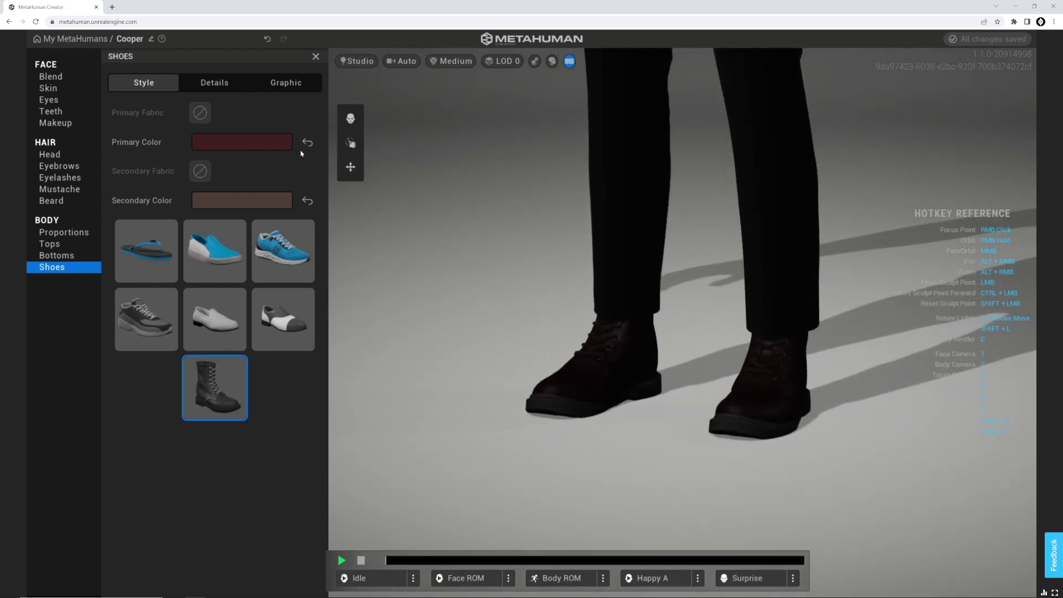
pyautogui.click(263, 142)
pyautogui.moveTo(302, 236); pyautogui.dragTo(219, 218)
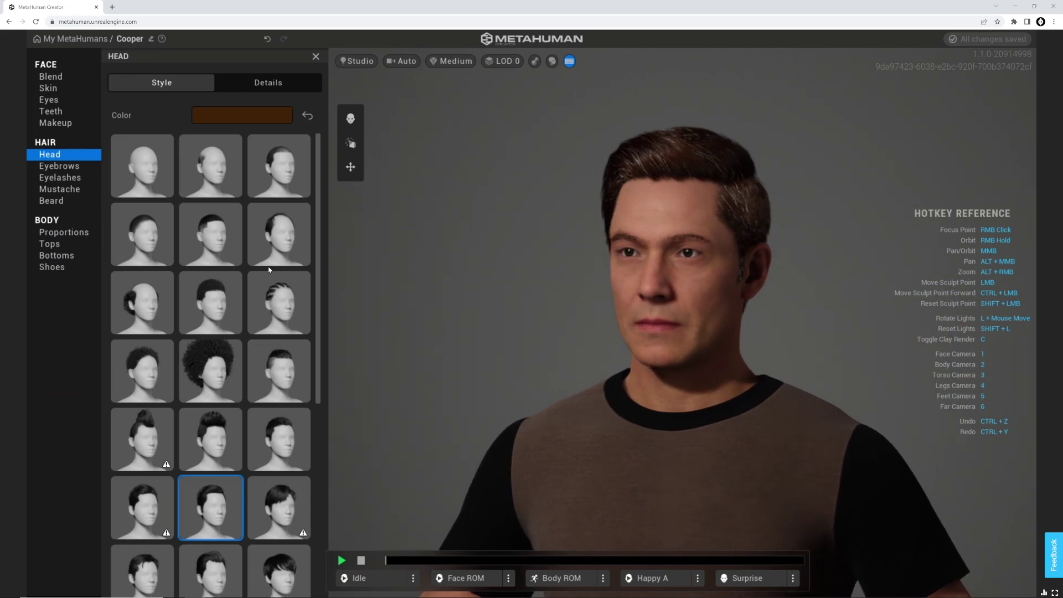
# - Compare the closely cropped hairstyle with voluminous styles on the character and keep the closely cropped one
pyautogui.click(271, 178)
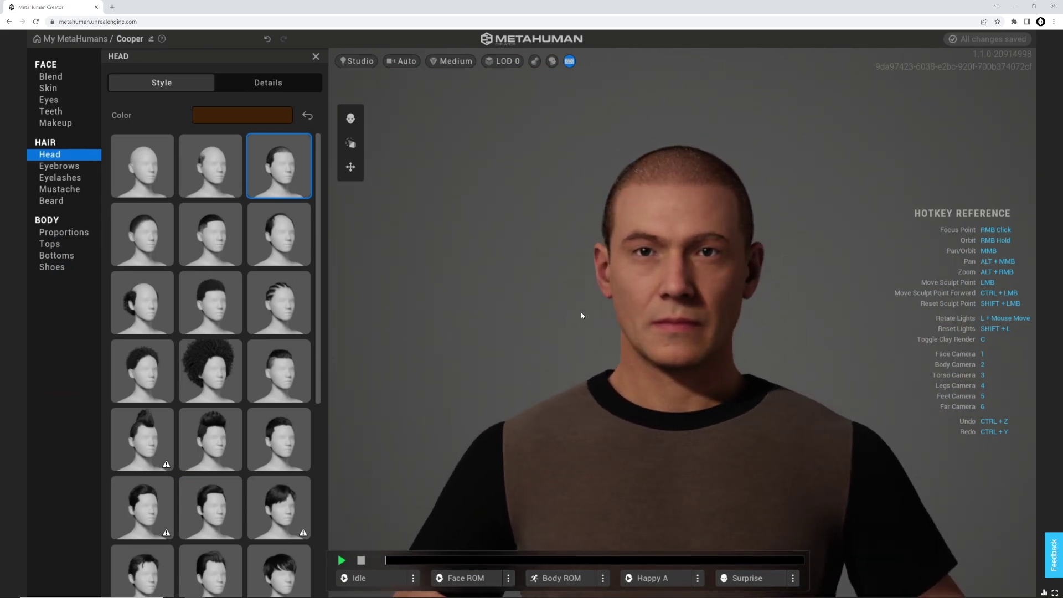
pyautogui.click(230, 440)
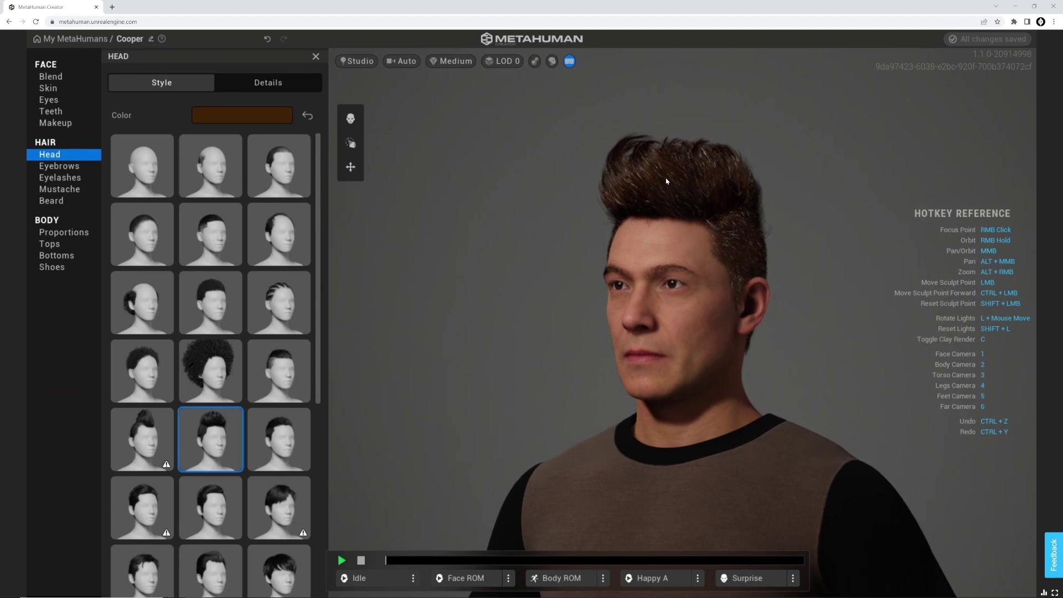
pyautogui.click(197, 368)
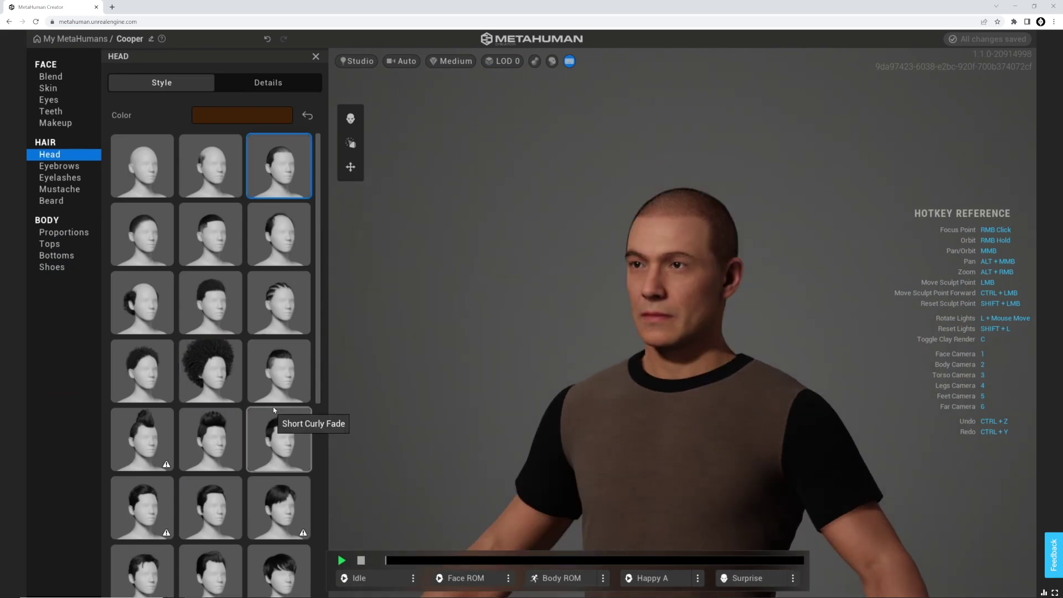
pyautogui.scroll(-6, 274, 412)
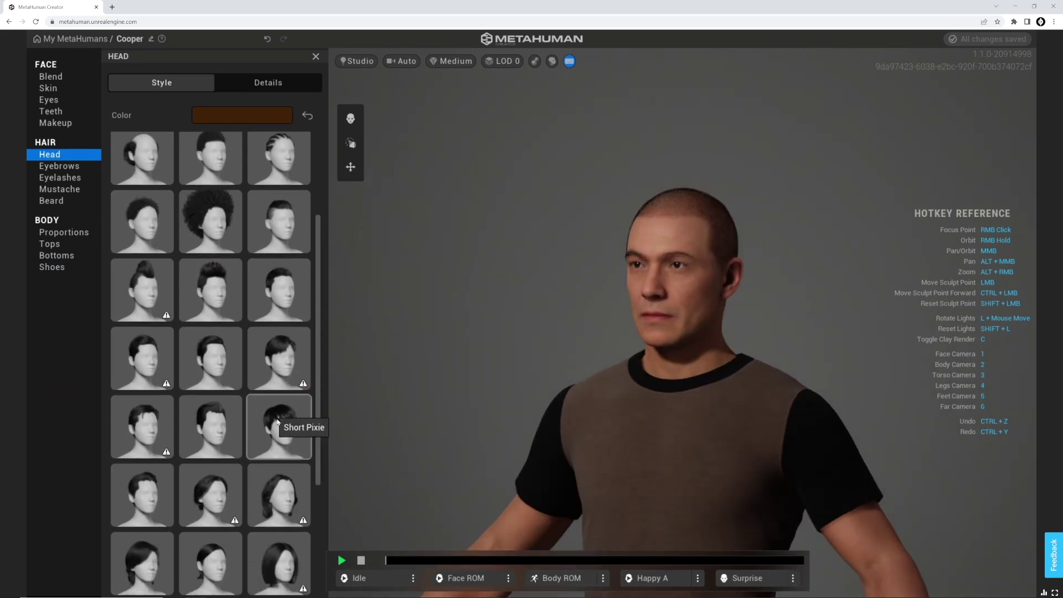
# - Try the sleek tied-back hairstyle listed before Updo Buns on the character and examine it up close from the side
pyautogui.scroll(-2, 286, 430)
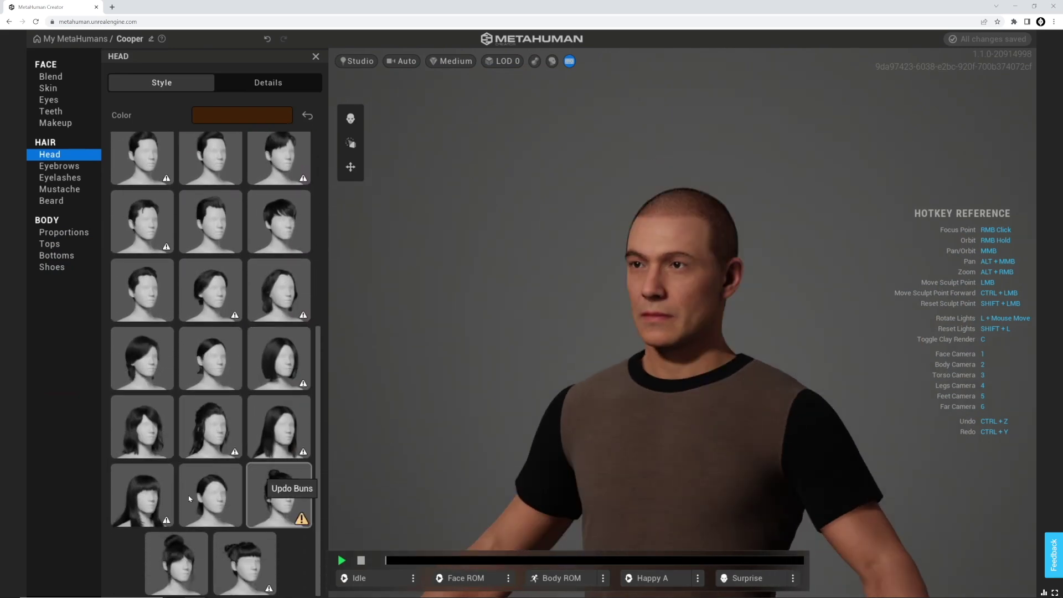
pyautogui.click(209, 492)
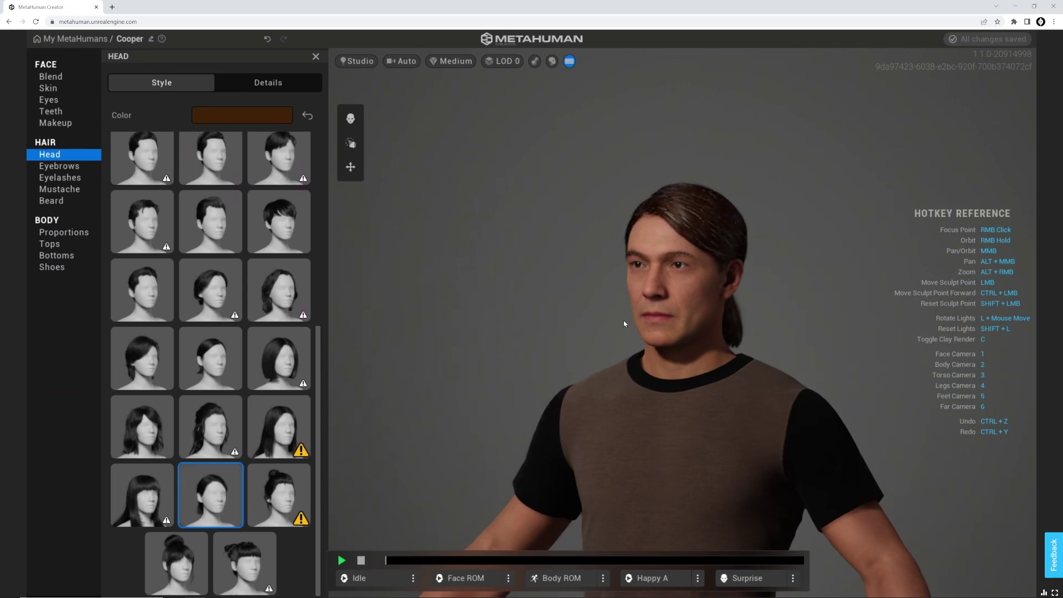
pyautogui.moveTo(906, 315); pyautogui.dragTo(670, 254, button='right')
pyautogui.scroll(5, 686, 263)
pyautogui.moveTo(699, 263); pyautogui.dragTo(550, 280, button='middle')
pyautogui.scroll(2, 712, 282)
pyautogui.moveTo(713, 285); pyautogui.dragTo(702, 312, button='middle')
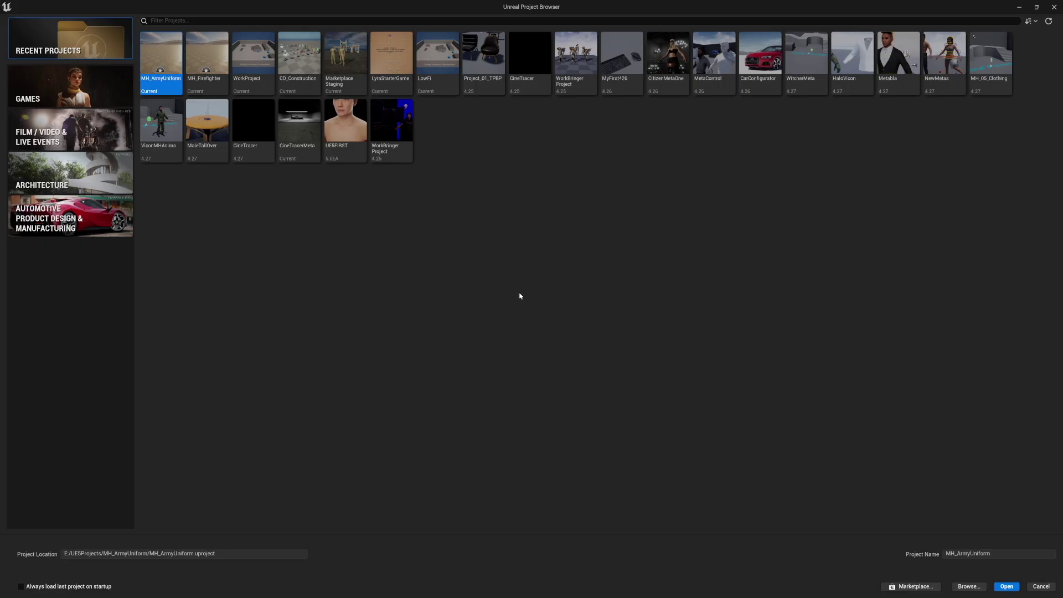
# - Choose the Third Person template from the games category for a new Unreal Engine project
pyautogui.click(66, 85)
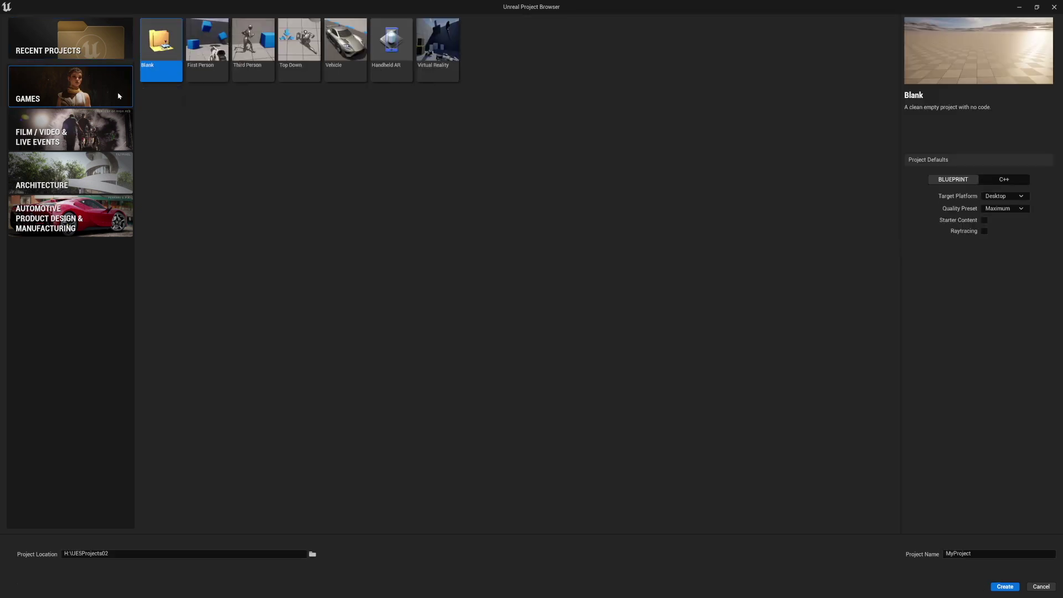
pyautogui.click(241, 52)
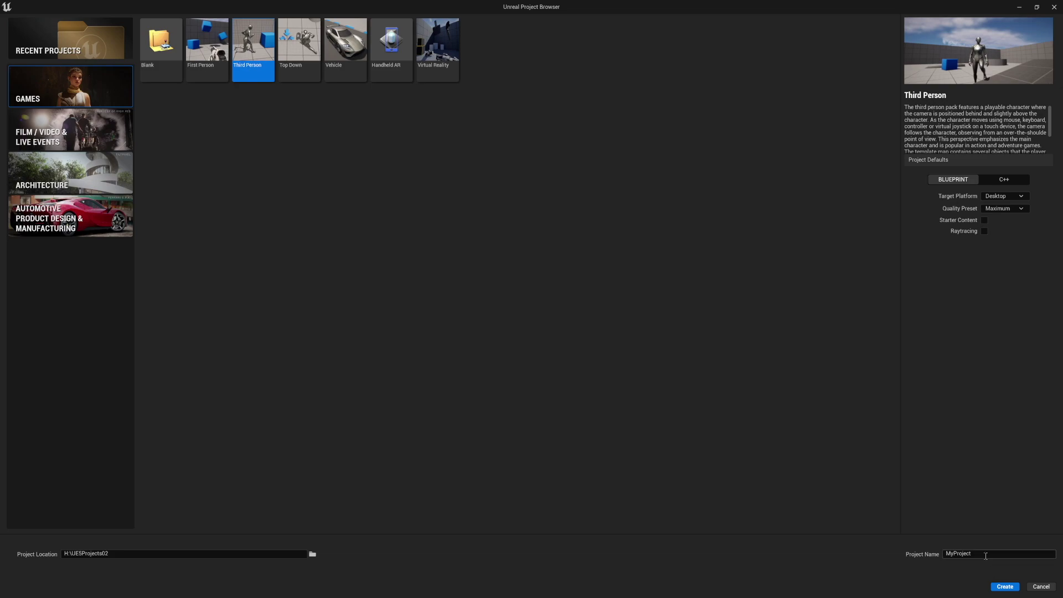
# - Open Quixel Bridge and download v1_1_Cooper from My MetaHumans at Medium Quality
pyautogui.click(76, 4)
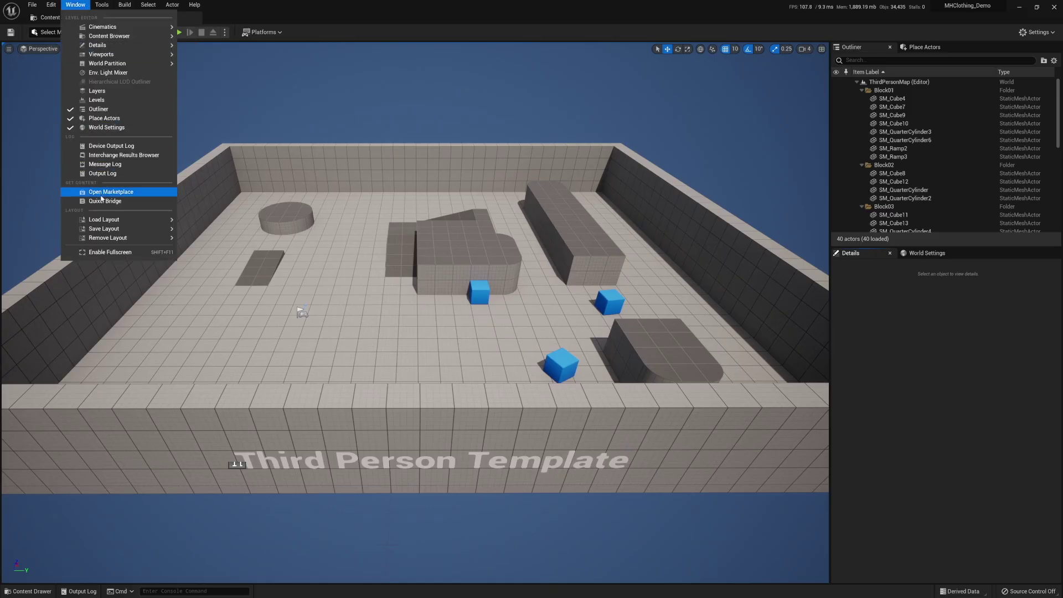
pyautogui.click(102, 200)
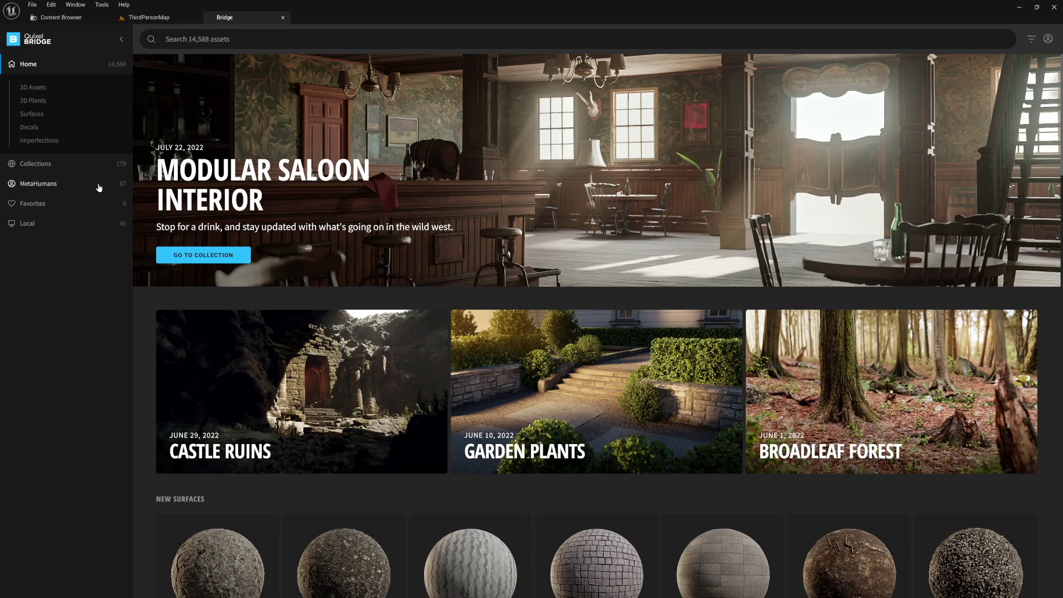
pyautogui.click(99, 186)
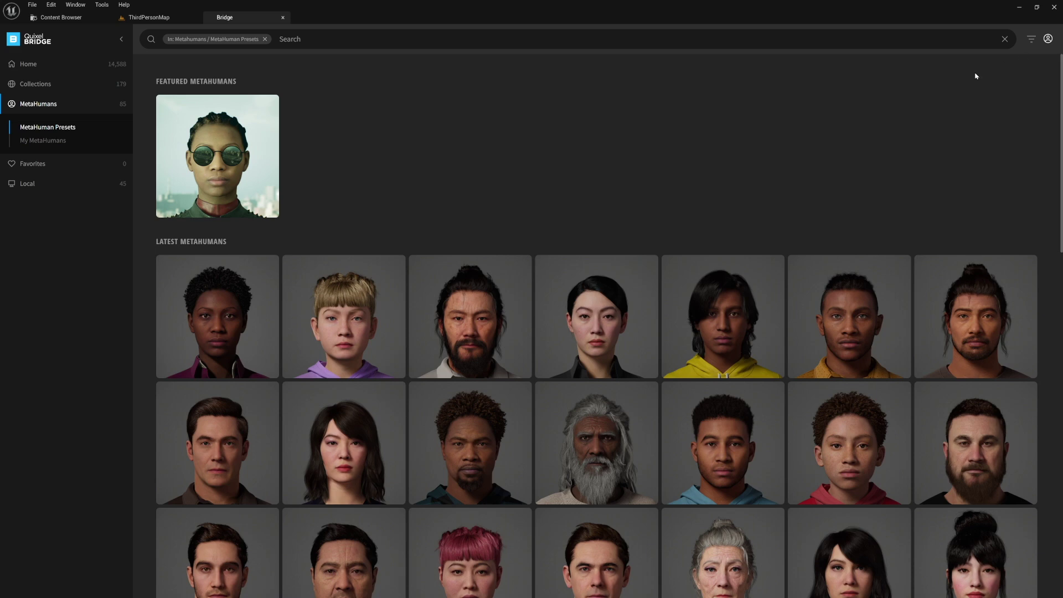
pyautogui.click(59, 141)
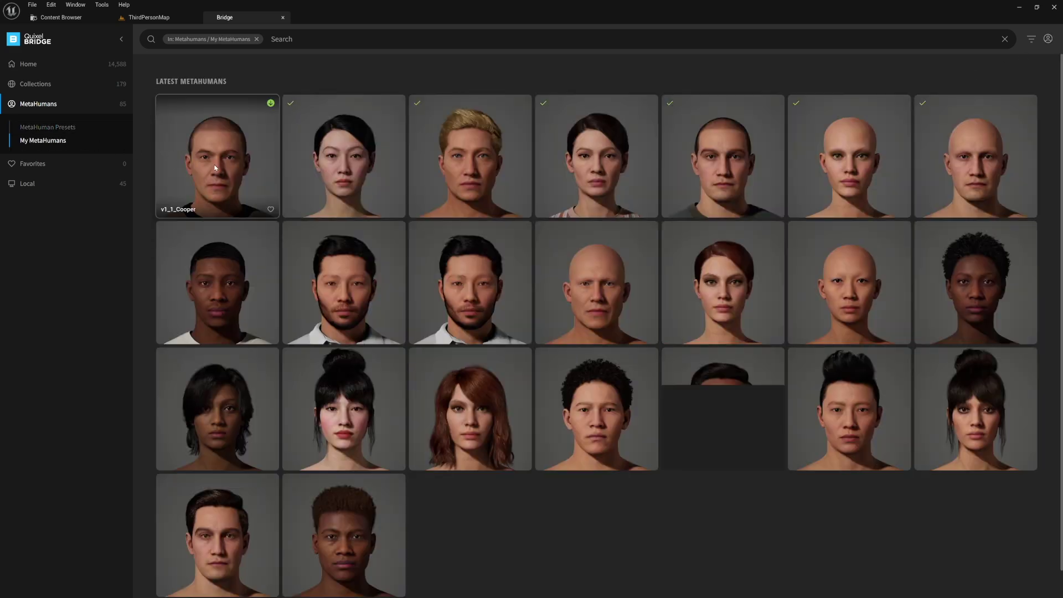
pyautogui.click(225, 170)
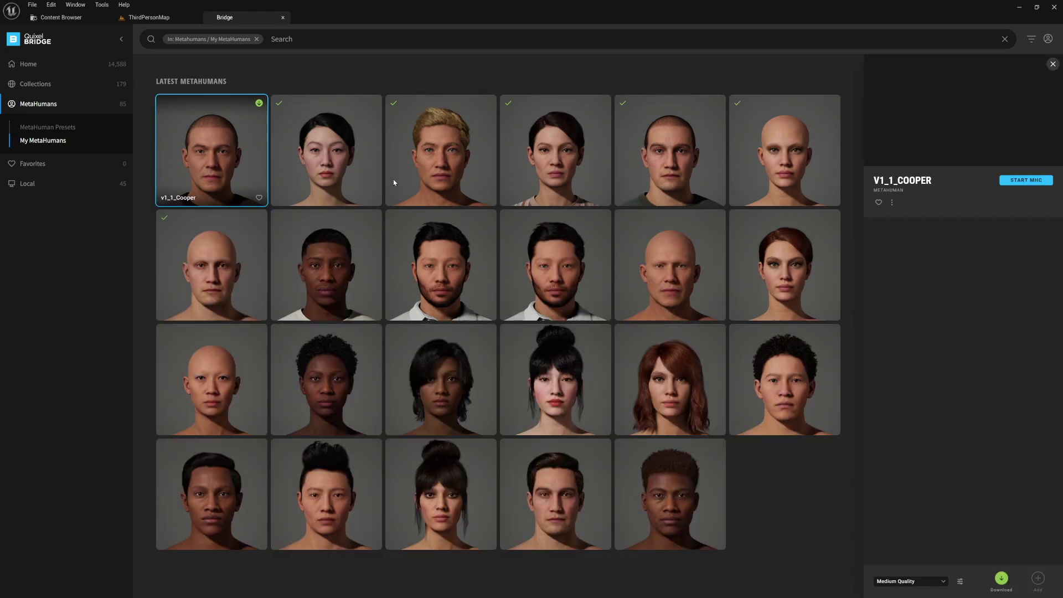
pyautogui.click(1000, 578)
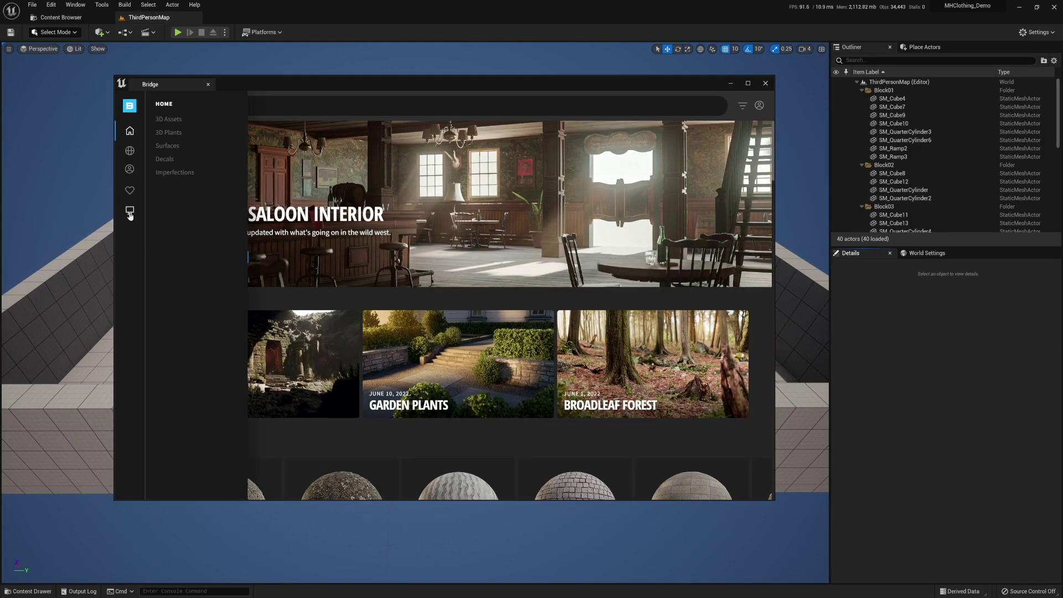
# - Add v1_1_Cooper from Bridge's local MetaHumans to the project at Medium Quality
pyautogui.click(129, 215)
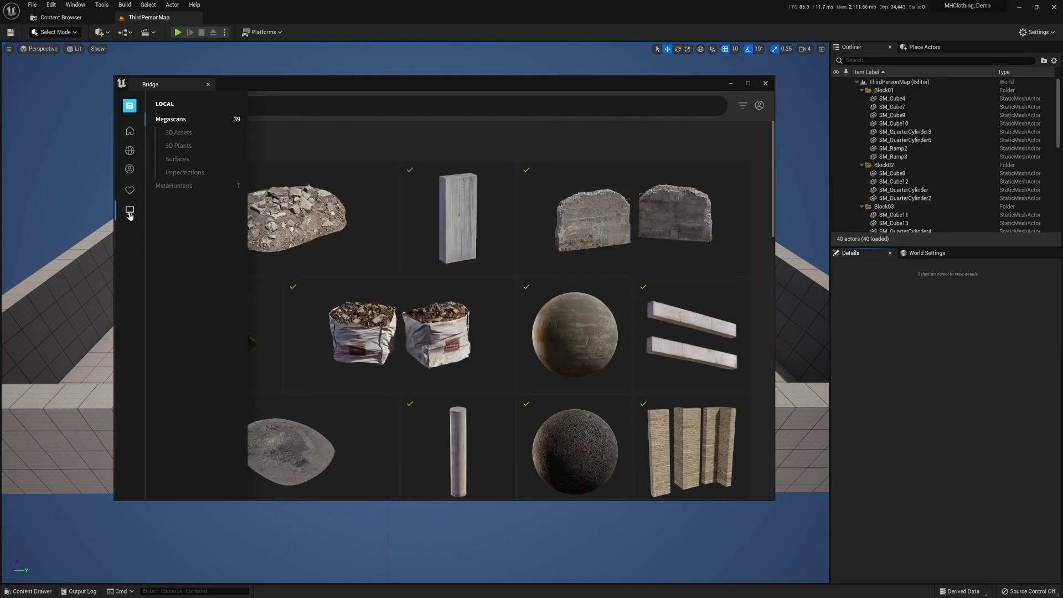
pyautogui.click(178, 189)
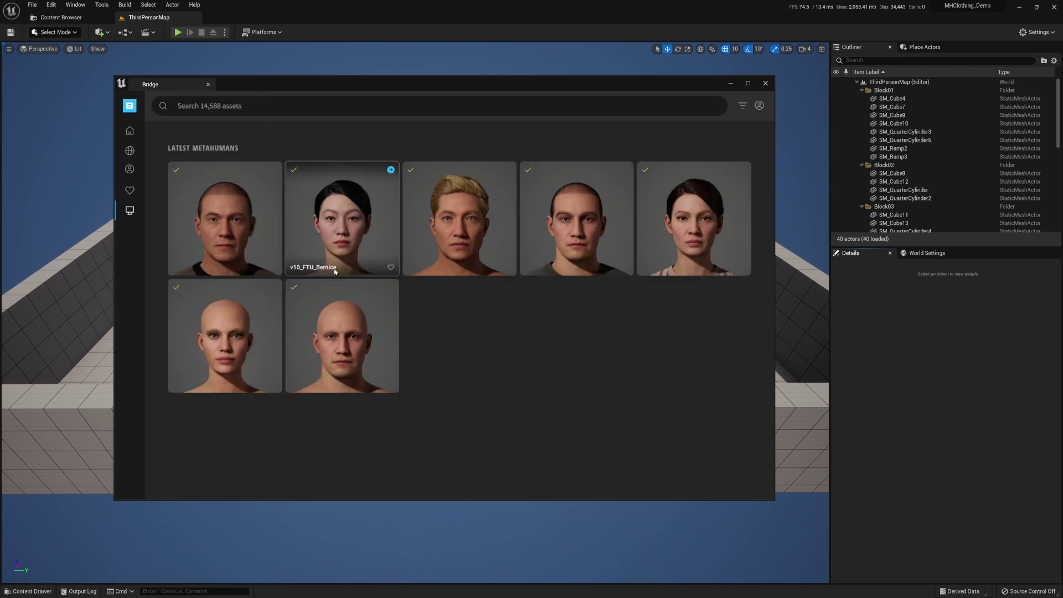
pyautogui.click(238, 194)
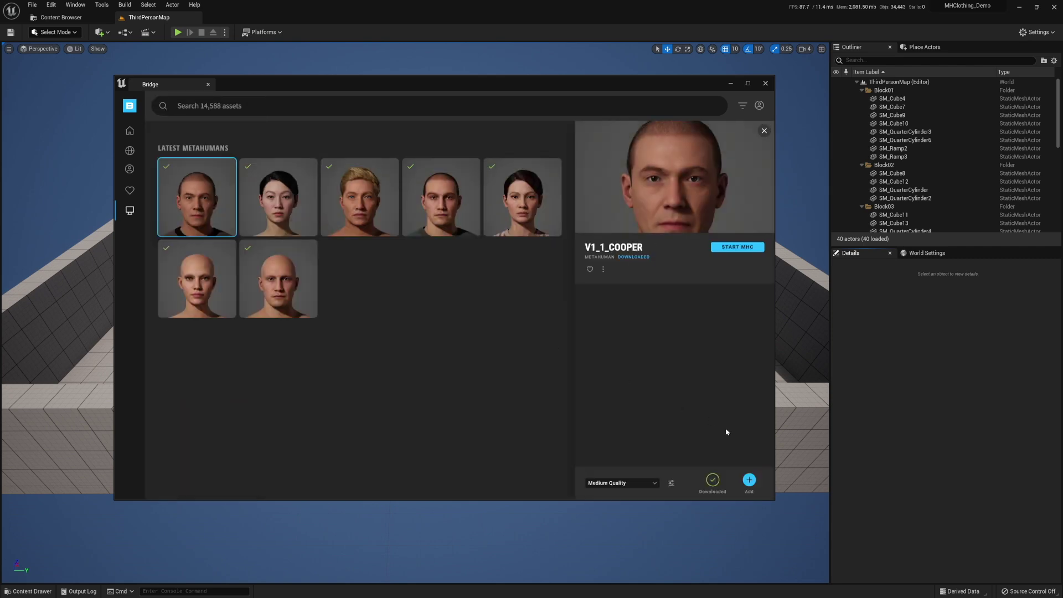
pyautogui.click(749, 480)
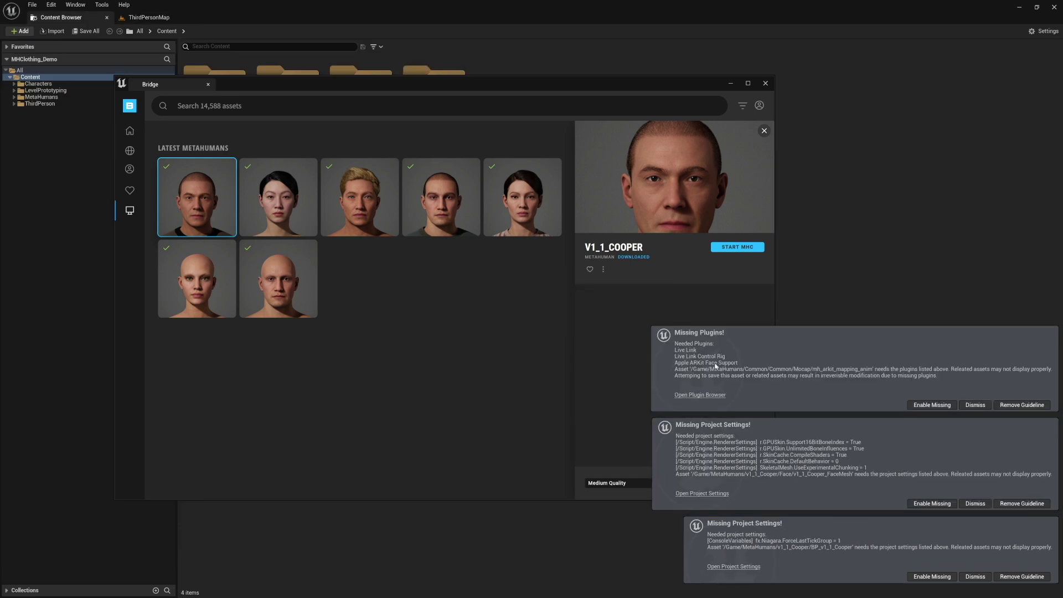
# - Enable all missing plugins and project settings for the MetaHuman, close Bridge and postpone the editor restart
pyautogui.click(935, 405)
pyautogui.click(940, 503)
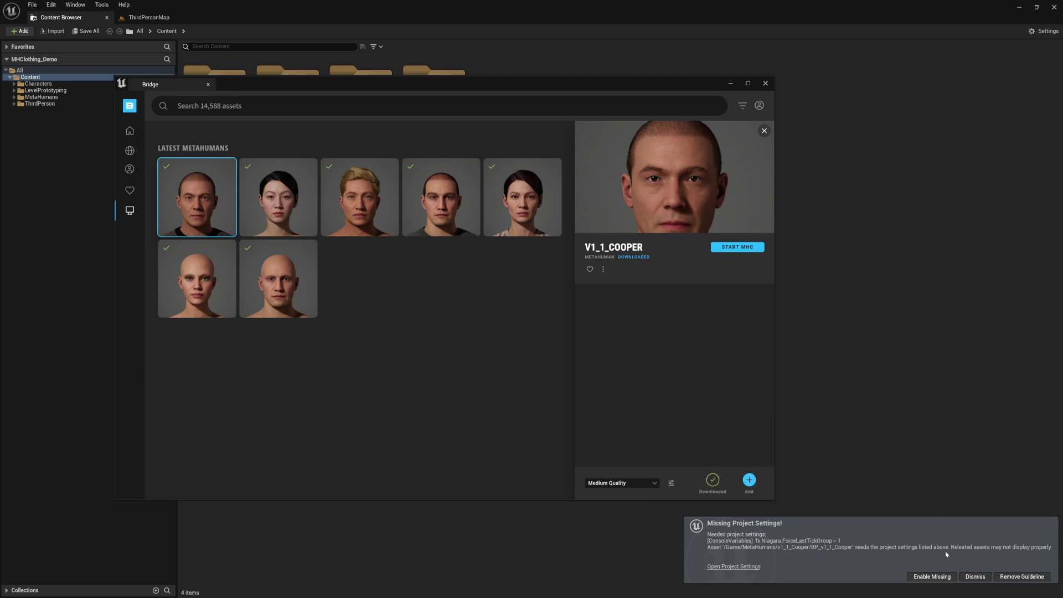
pyautogui.click(945, 573)
pyautogui.click(765, 84)
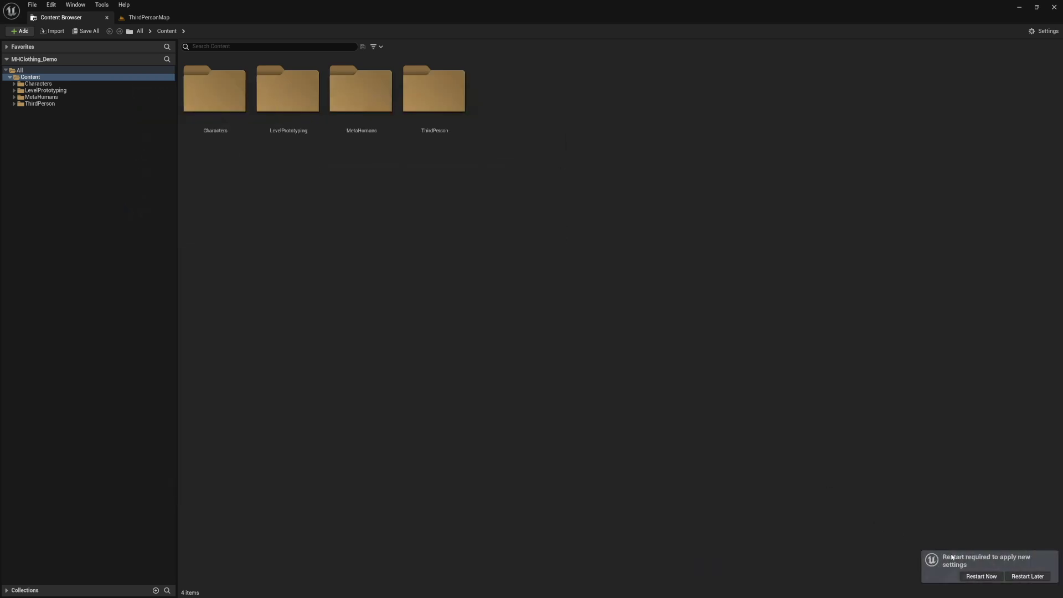
pyautogui.click(1027, 576)
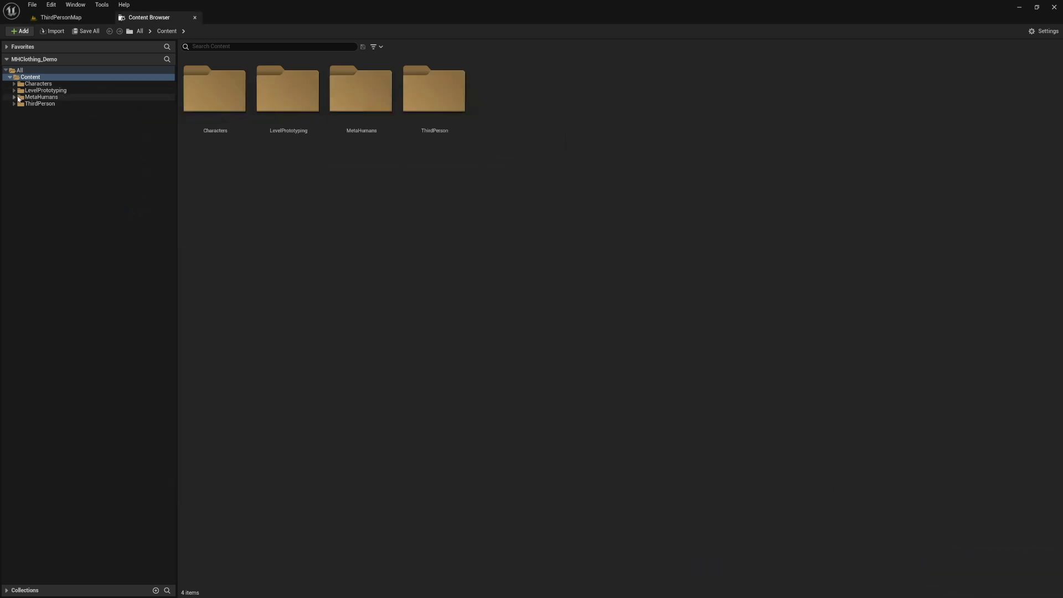
# - Open the BP_v1_1_Cooper blueprint from the MetaHumans/v1_1_Cooper folder and show its Viewport
pyautogui.click(14, 96)
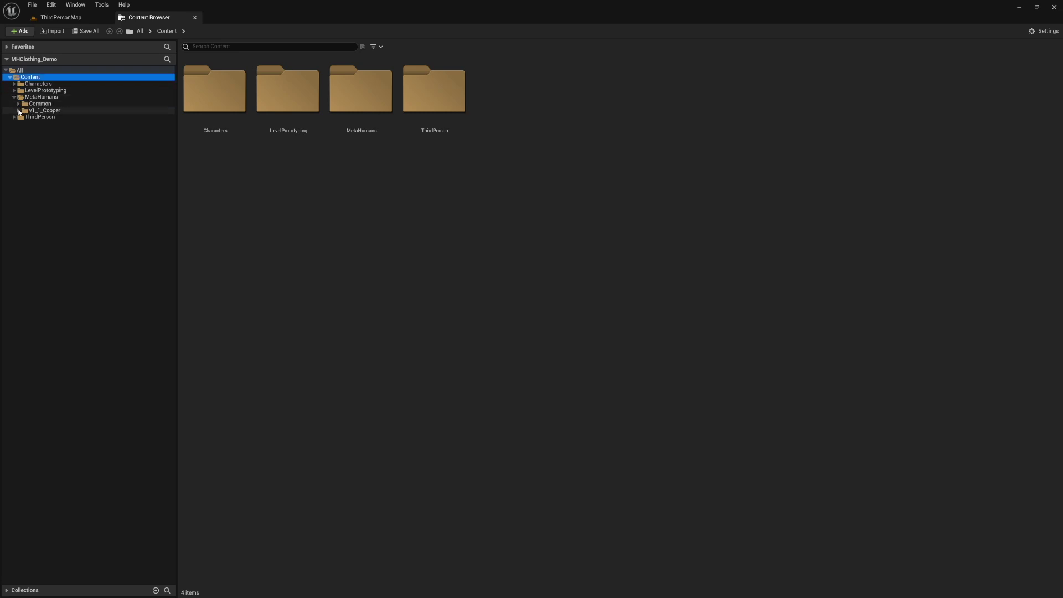
pyautogui.click(18, 110)
pyautogui.click(39, 110)
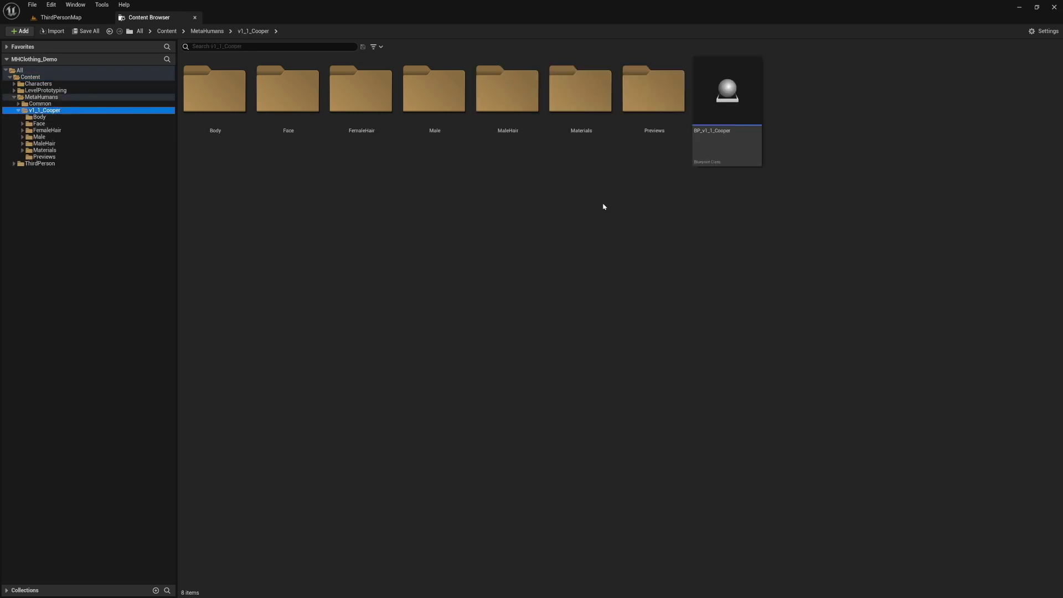
pyautogui.doubleClick(726, 100)
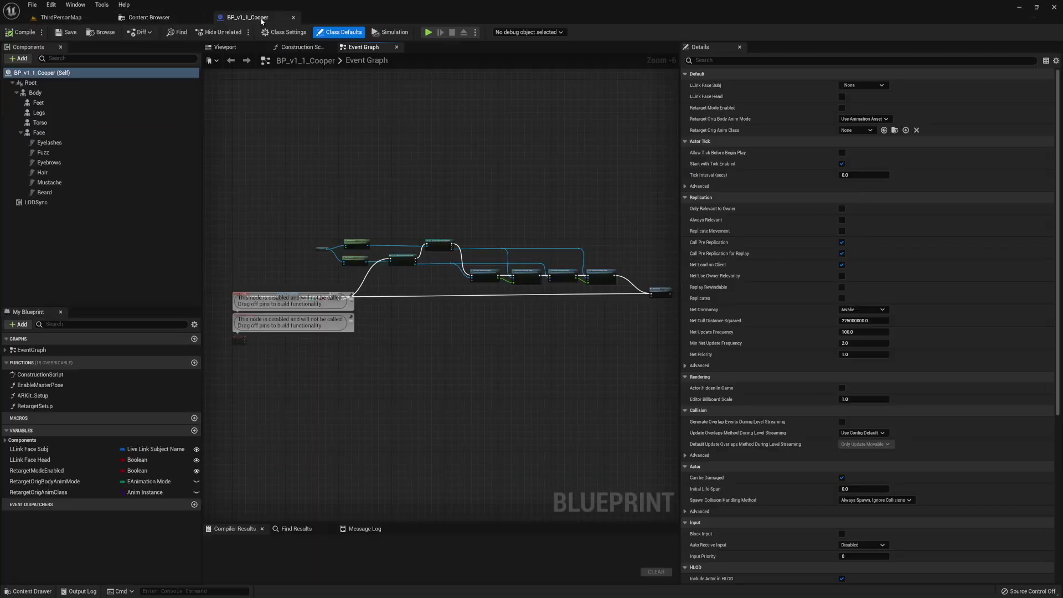
pyautogui.click(229, 49)
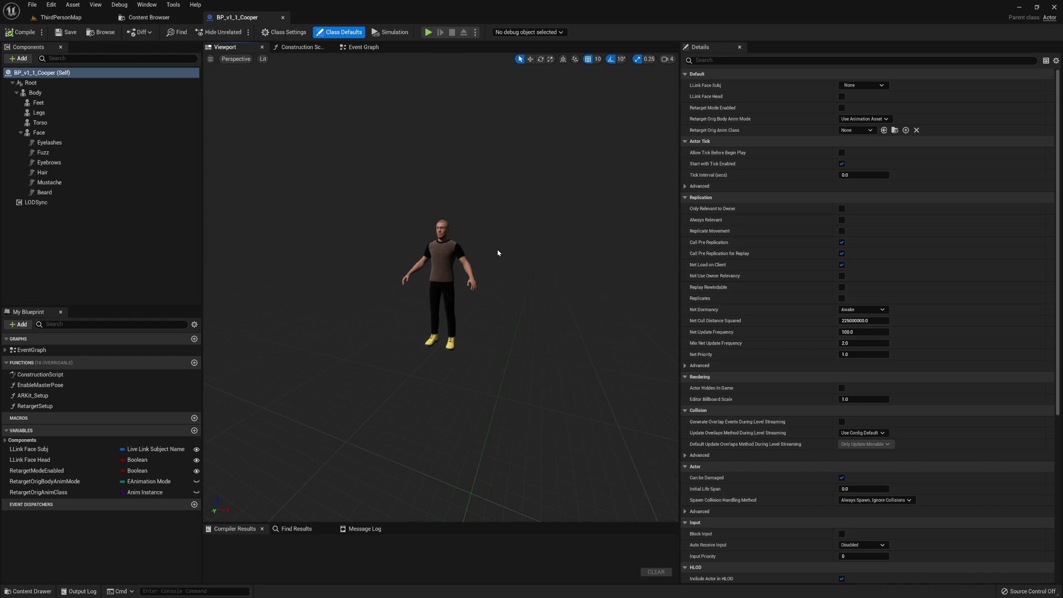
# - Lower the blueprint viewport's camera speed to 1 and frame the full character closely
pyautogui.click(664, 62)
pyautogui.moveTo(690, 79); pyautogui.dragTo(644, 89)
pyautogui.press('w')
pyautogui.moveTo(587, 144); pyautogui.dragTo(586, 144, button='right')
pyautogui.moveTo(525, 219); pyautogui.dragTo(524, 218, button='right')
# - Set the LODSync component's Forced LOD to 0 and compile the blueprint
pyautogui.click(36, 202)
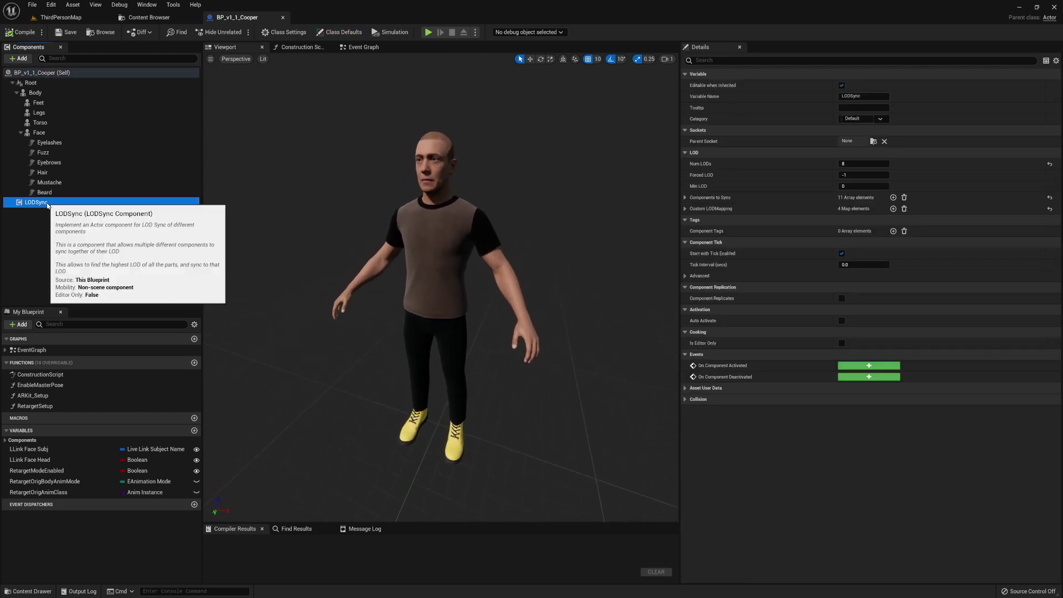
pyautogui.click(863, 175)
pyautogui.write('0')
pyautogui.press('Return')
pyautogui.click(22, 33)
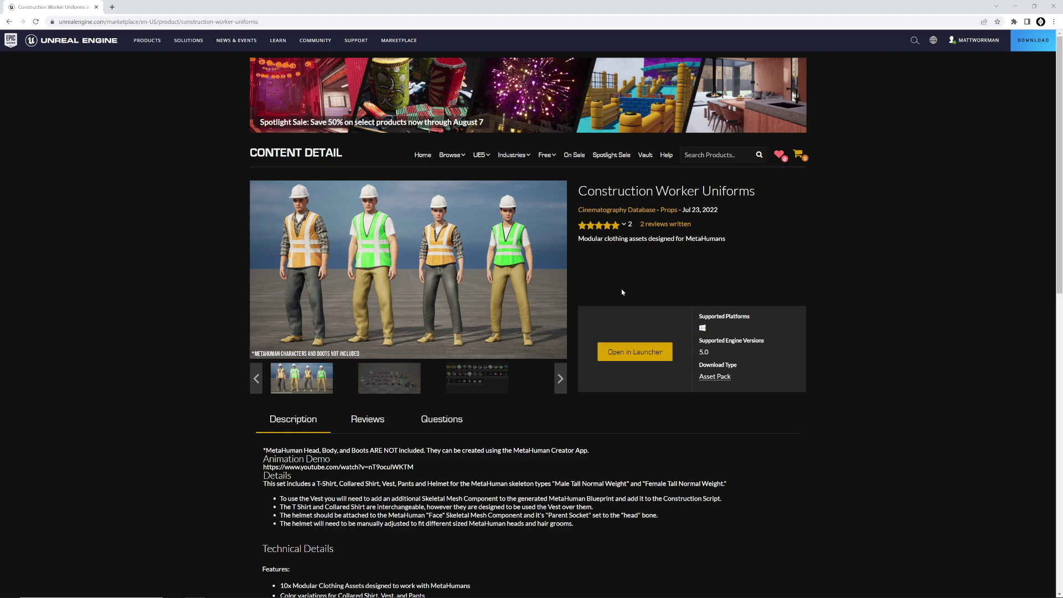
# - Open the Construction Worker Uniforms product in the Epic Games Launcher and add it to the MHClothing_Demo project
pyautogui.click(638, 353)
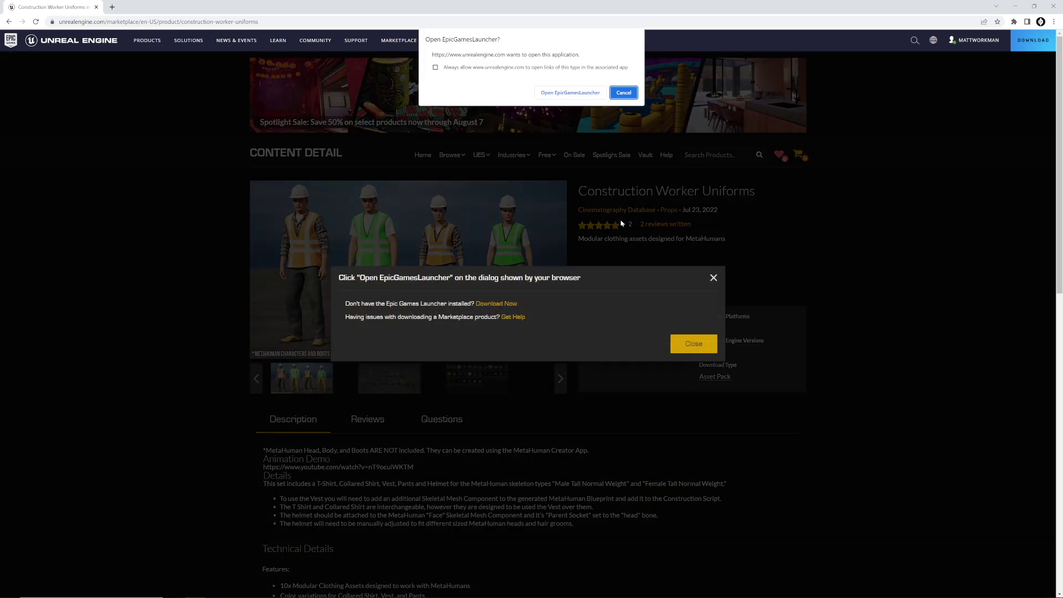
pyautogui.click(570, 93)
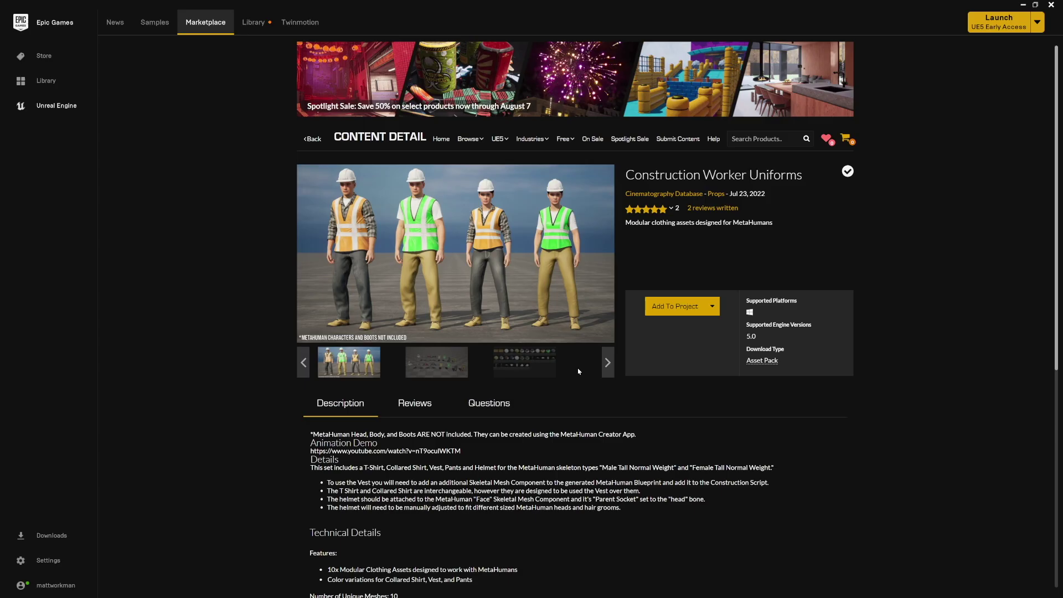
pyautogui.click(675, 306)
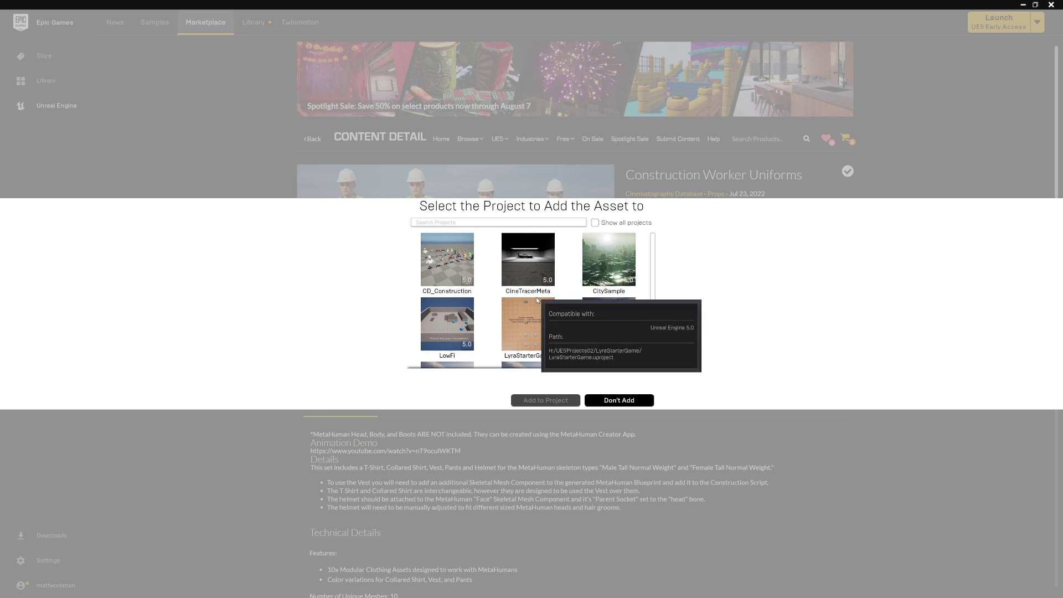
pyautogui.scroll(-2, 624, 315)
pyautogui.click(625, 316)
pyautogui.click(570, 398)
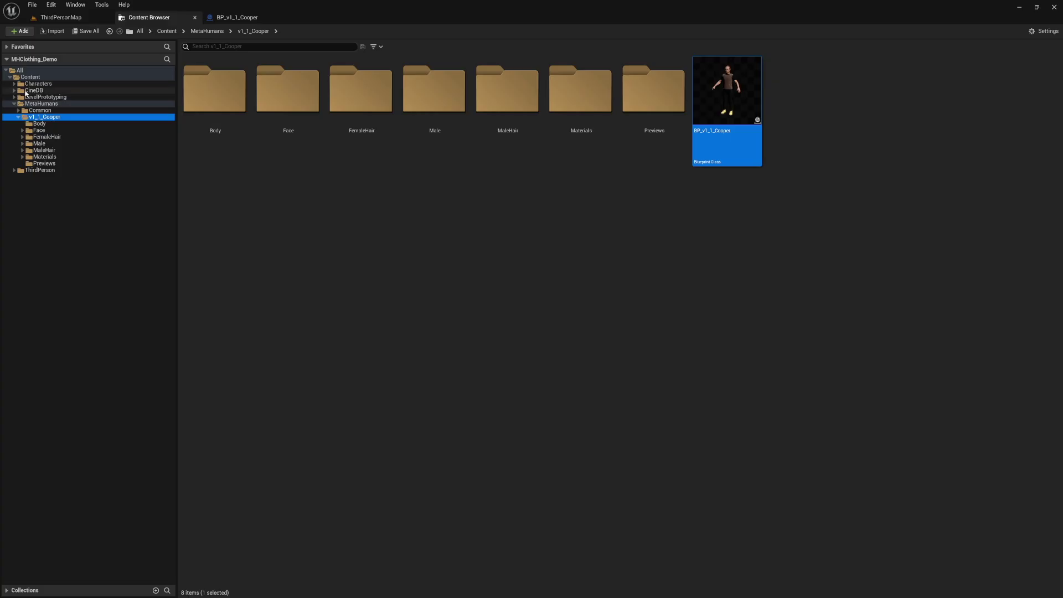
# - Open the male clothing meshes folder at CineDB/MHClothing/Construction/MTN/Meshes in the project content
pyautogui.click(25, 92)
pyautogui.click(15, 91)
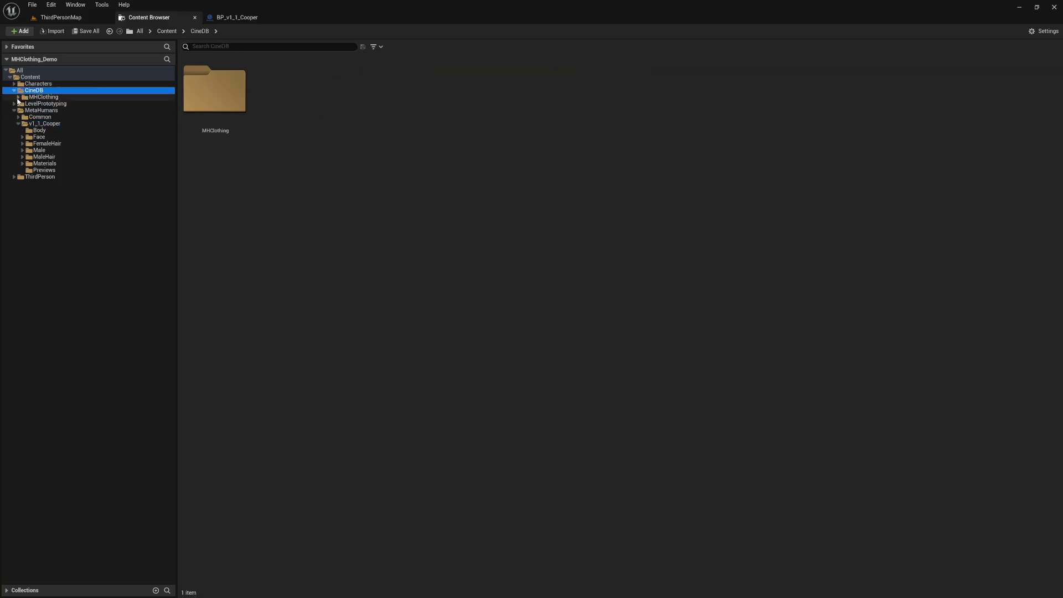
pyautogui.click(18, 98)
pyautogui.click(23, 104)
pyautogui.click(49, 104)
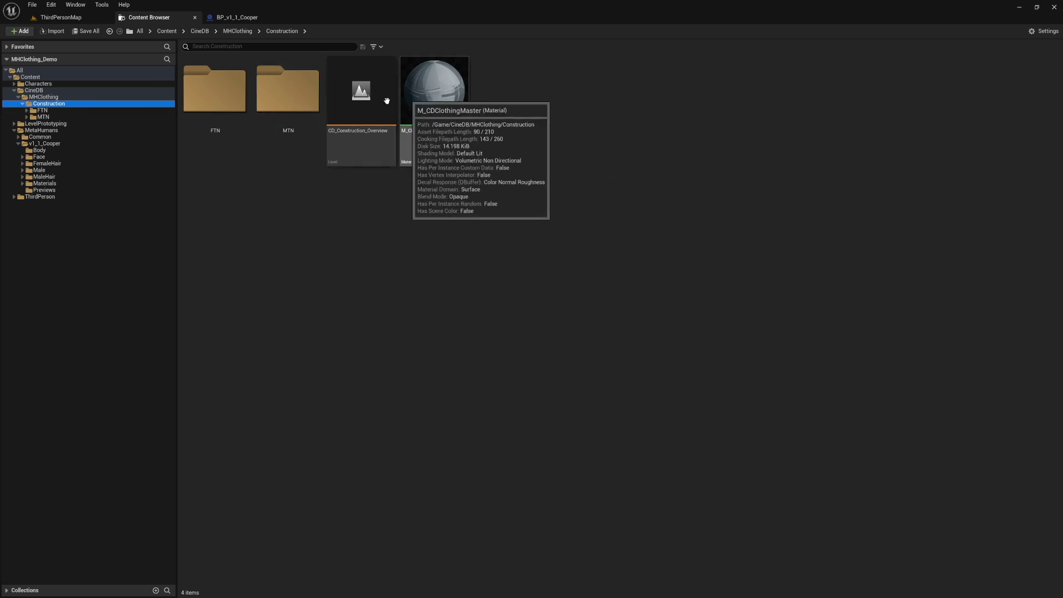
pyautogui.click(26, 117)
pyautogui.click(44, 117)
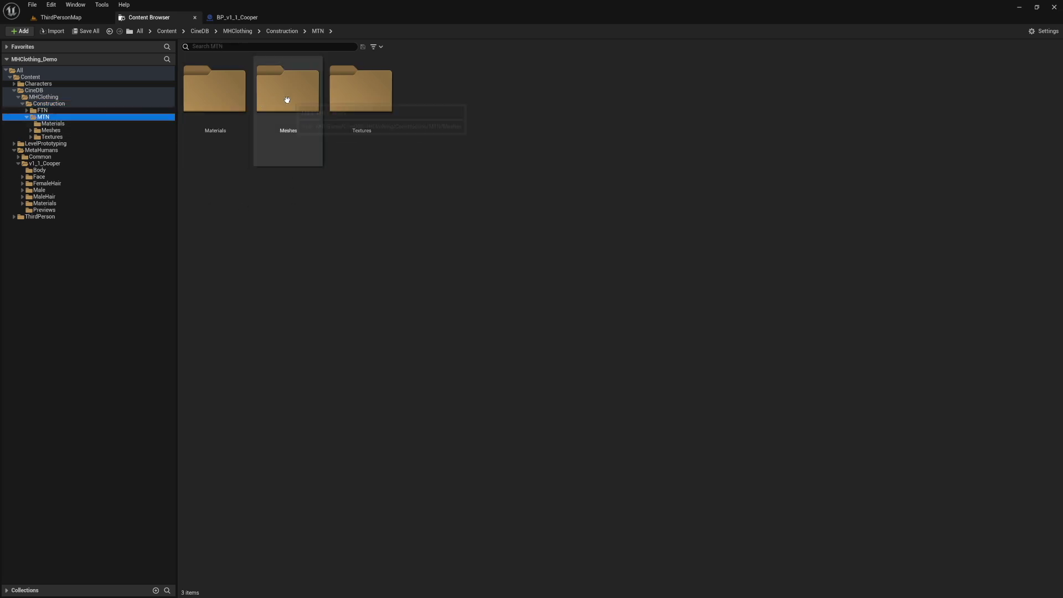
pyautogui.click(315, 100)
pyautogui.doubleClick(315, 100)
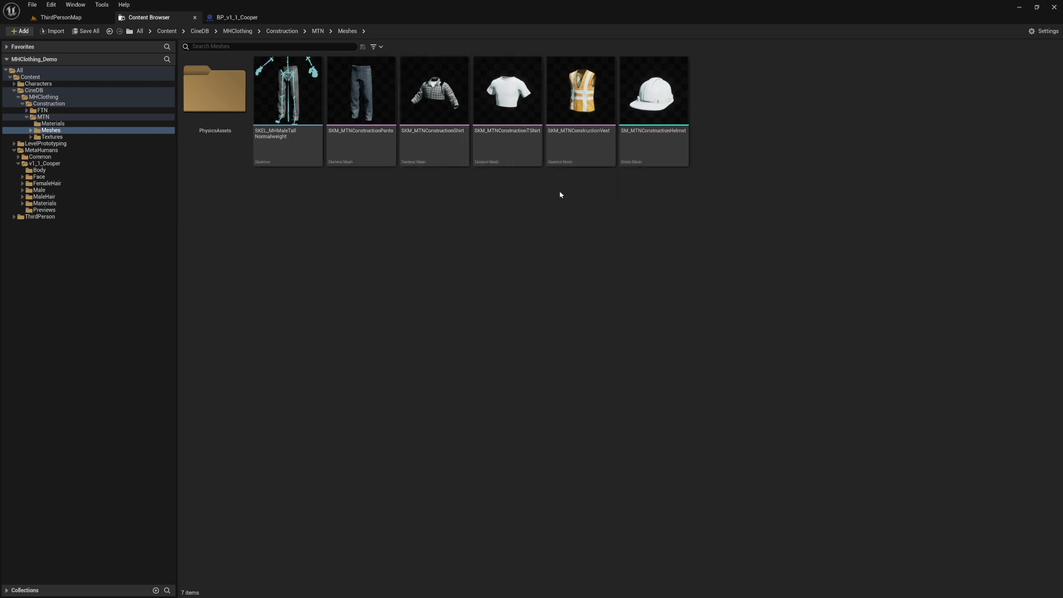
# - Open the SKEL_MHMaleTallNormalweight skeleton from the MTN meshes folder
pyautogui.moveTo(659, 153)
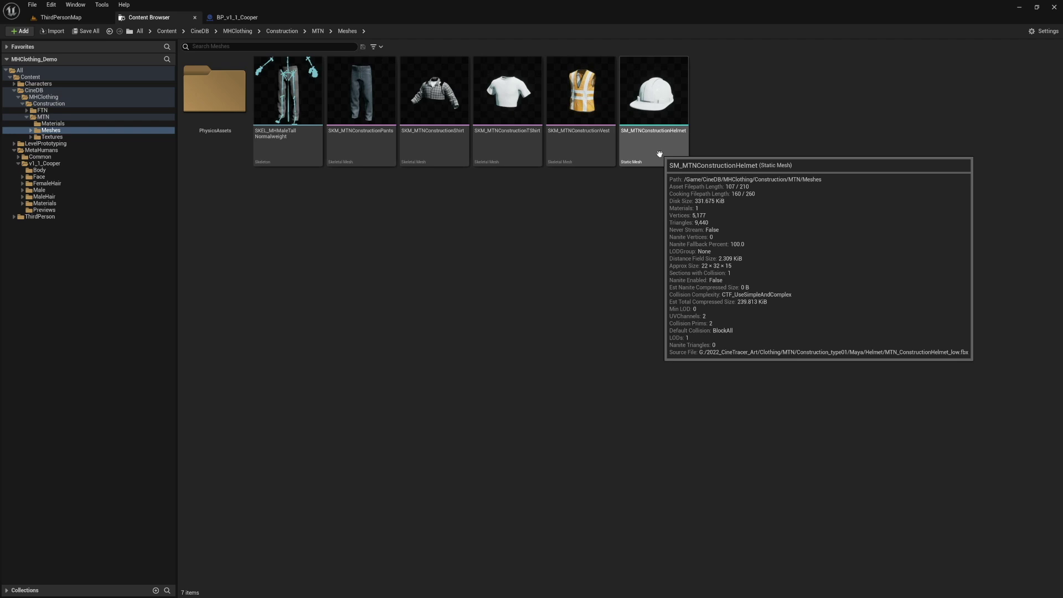
pyautogui.click(300, 105)
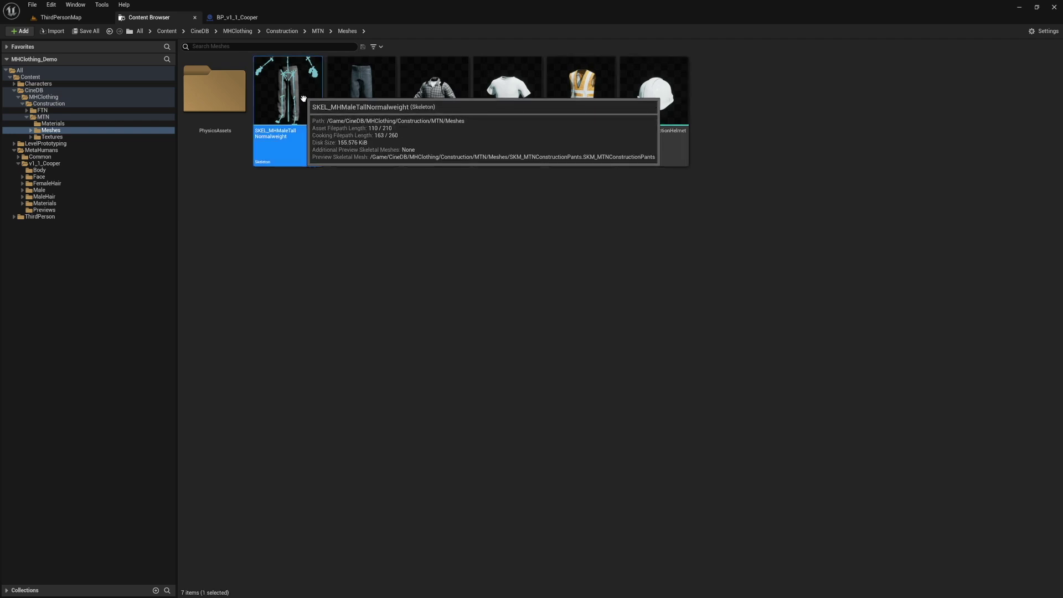
pyautogui.doubleClick(303, 100)
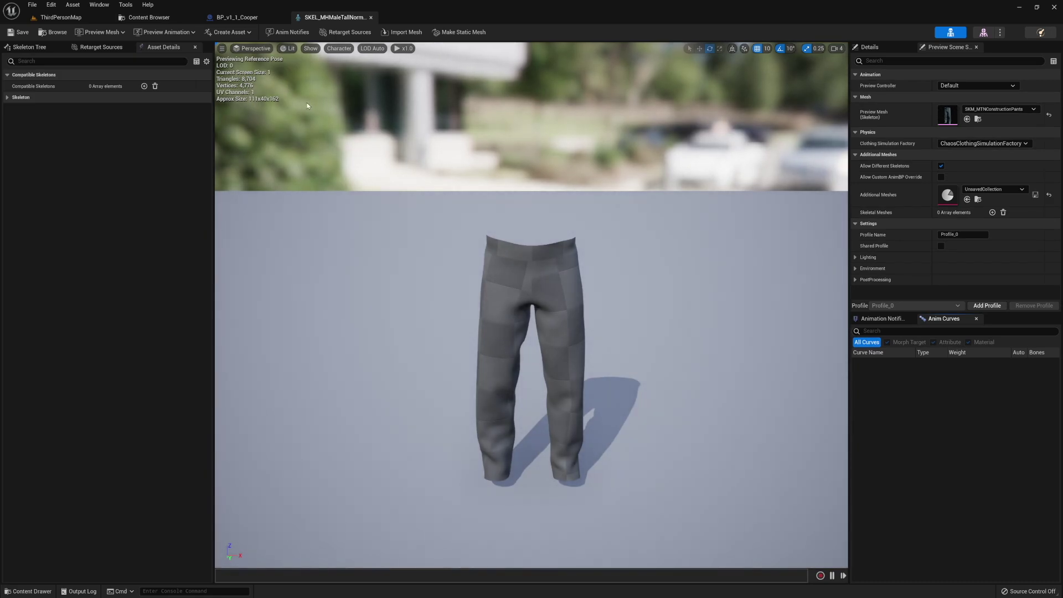
# - Add metahuman_base_skel as a compatible skeleton in the male tall normal-weight skeleton's asset details and save the skeleton
pyautogui.click(29, 48)
pyautogui.click(102, 47)
pyautogui.click(166, 49)
pyautogui.click(99, 5)
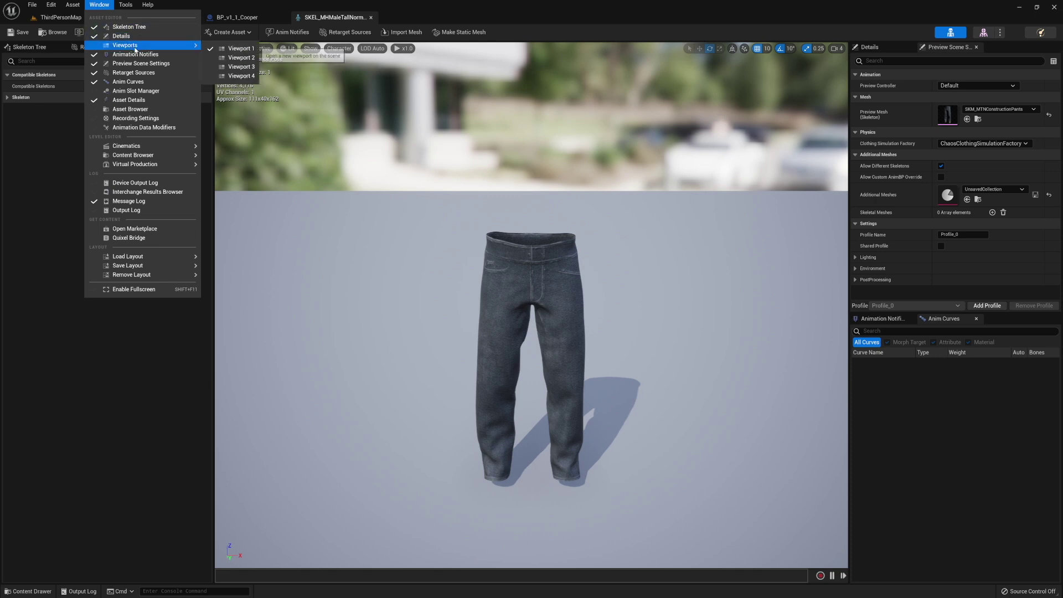
pyautogui.click(141, 103)
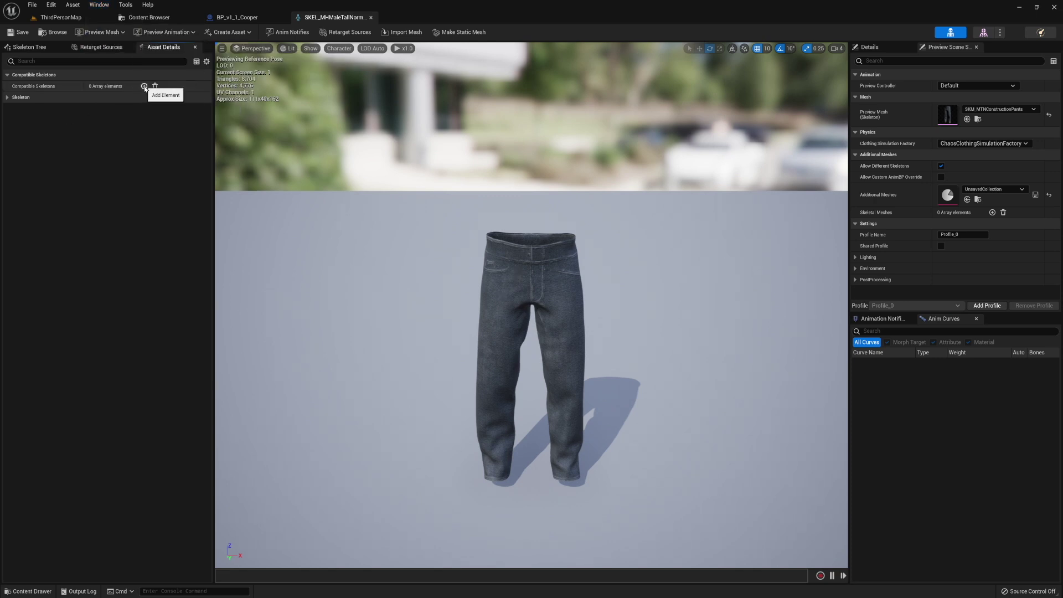
pyautogui.click(144, 87)
pyautogui.click(145, 99)
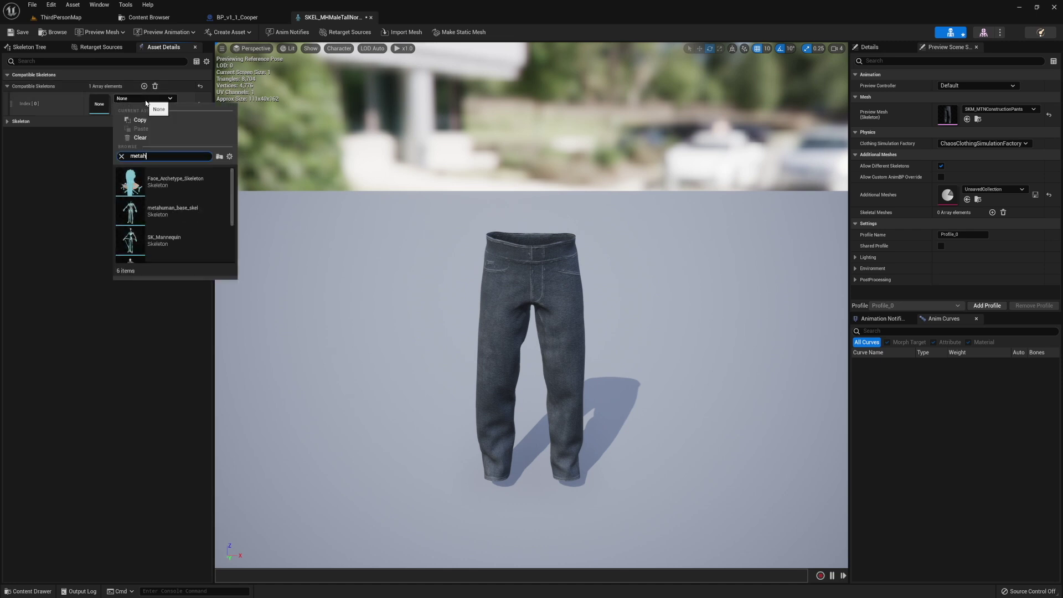
pyautogui.click(179, 212)
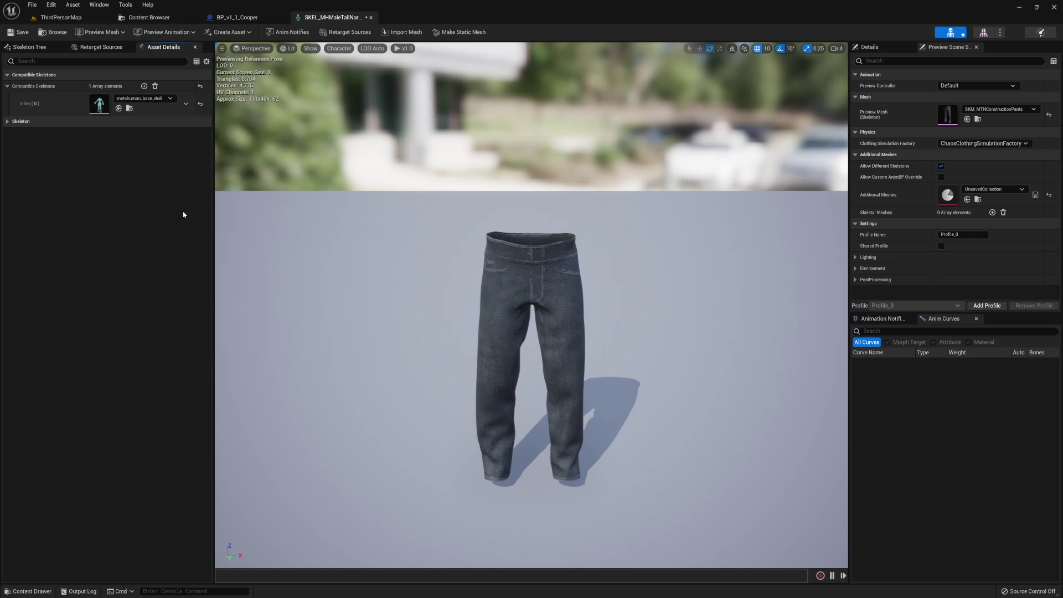
pyautogui.click(22, 33)
# - Open the SKEL_MHFemaleTallNormalweight skeleton from the CineDB/MHClothing/Construction/FTN/Meshes folder
pyautogui.click(149, 17)
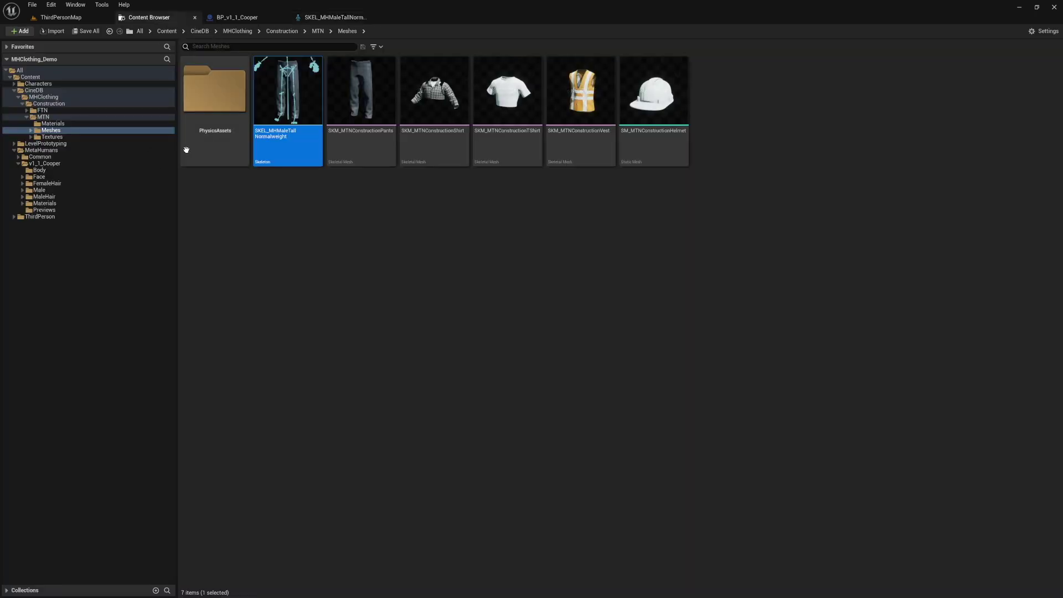
pyautogui.doubleClick(42, 110)
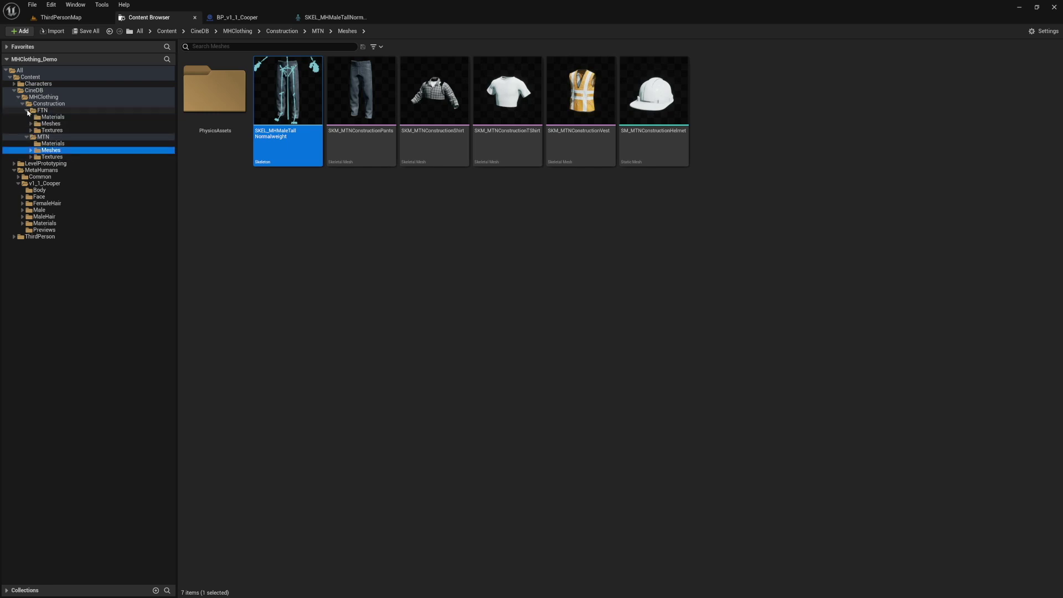
pyautogui.doubleClick(292, 109)
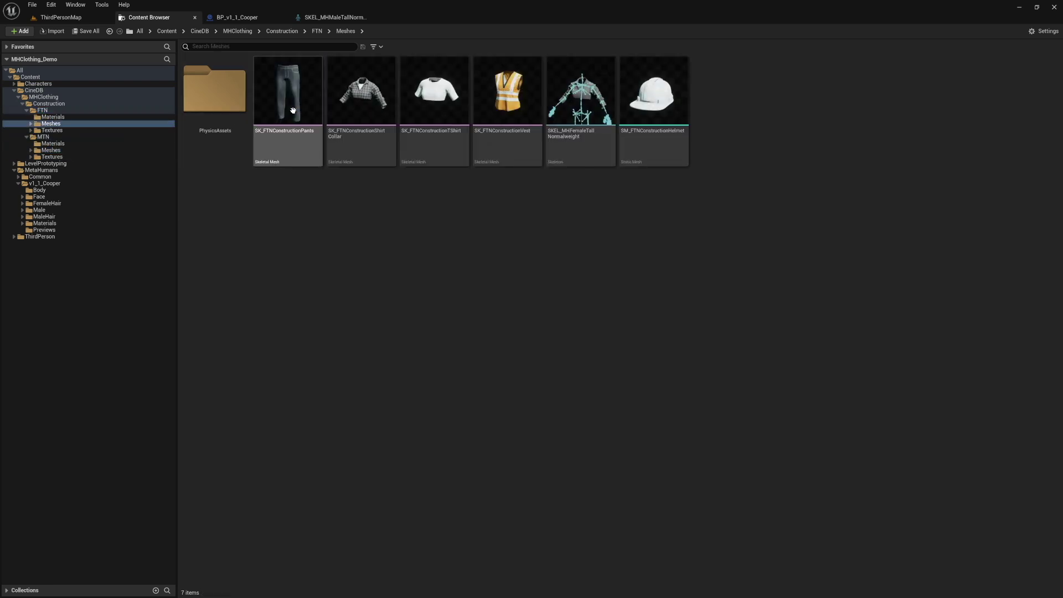
pyautogui.click(573, 99)
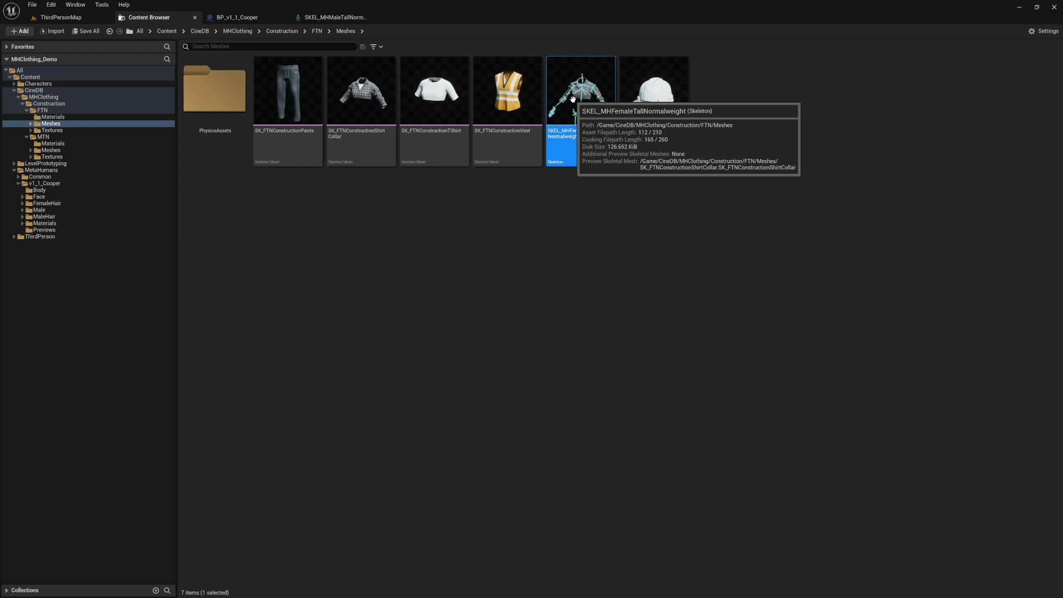
pyautogui.doubleClick(572, 99)
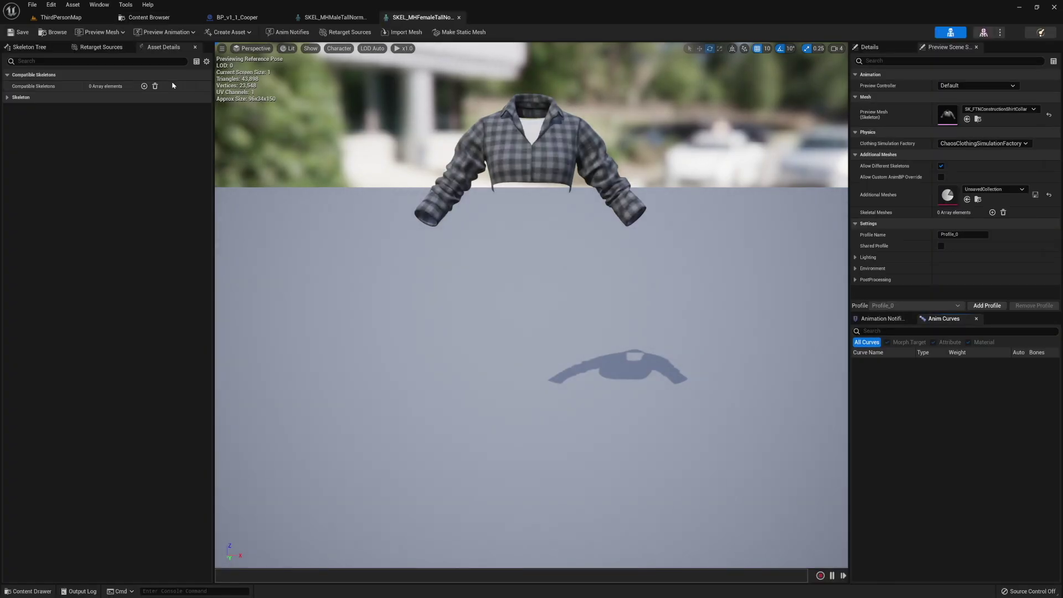
# - Add metahuman_base_skel to the female skeleton's compatible skeletons and save the asset
pyautogui.click(144, 87)
pyautogui.click(152, 98)
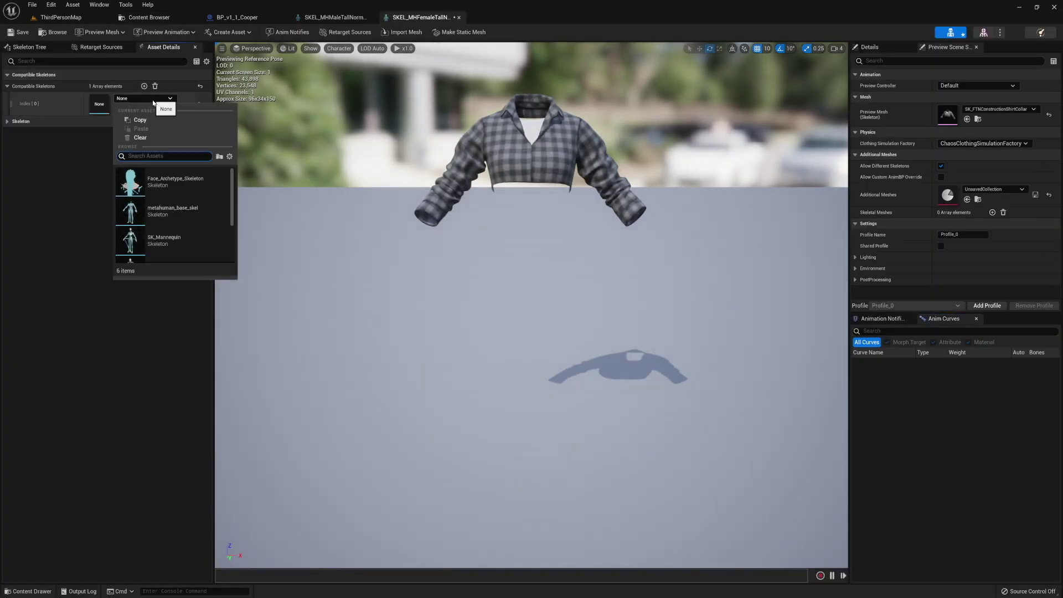
pyautogui.click(183, 205)
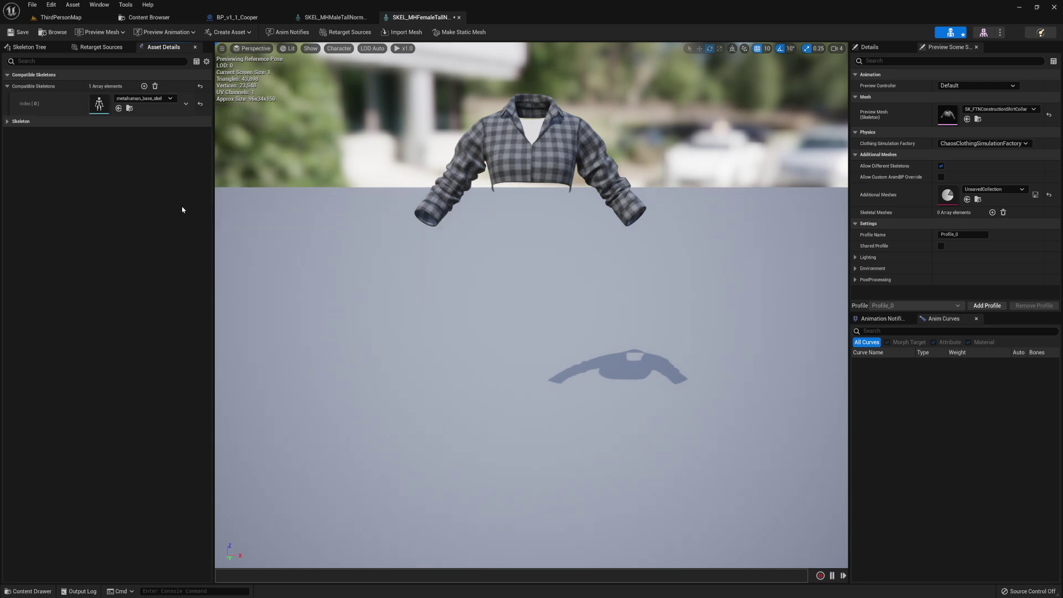
pyautogui.click(20, 32)
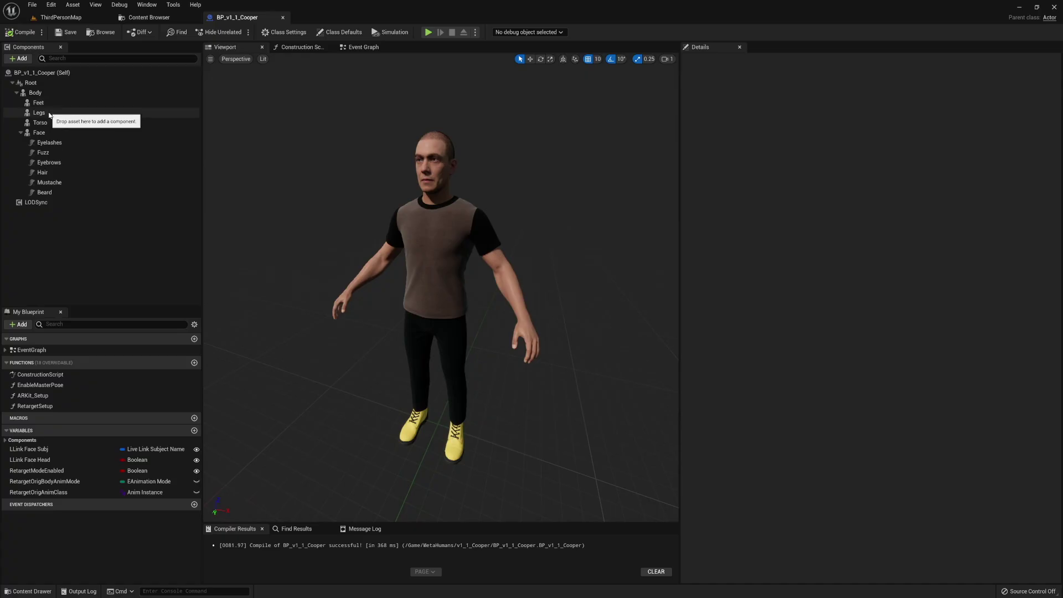
# - Assign SKM_MTNConstructionPants from the MTN Meshes folder as the skeletal mesh of the Legs component in BP_v1_1_Cooper
pyautogui.click(81, 113)
pyautogui.moveTo(399, 236); pyautogui.dragTo(469, 244)
pyautogui.hotkey('ctrl', 'space')
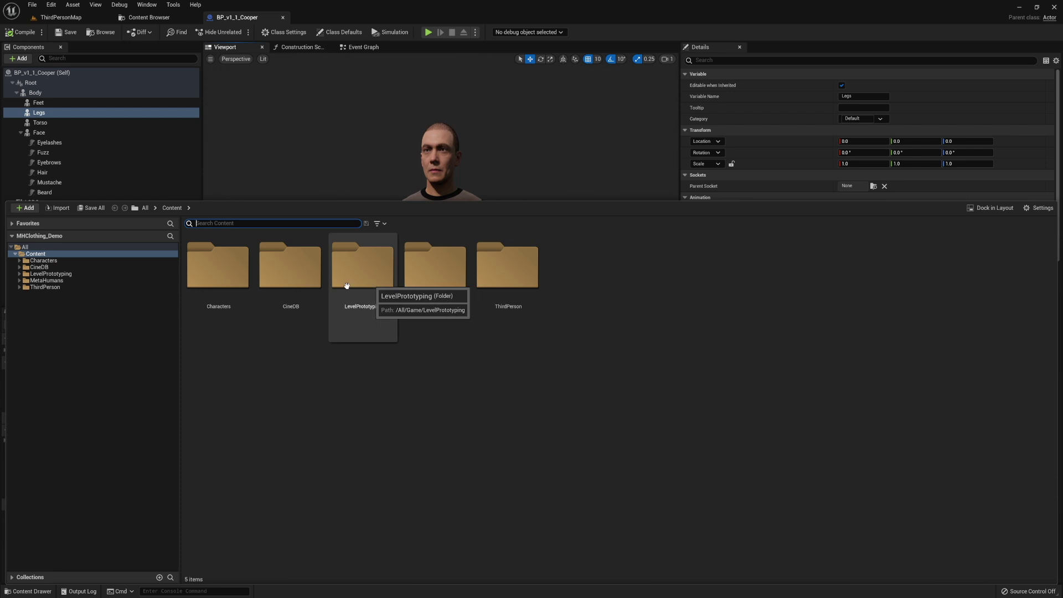
pyautogui.click(20, 268)
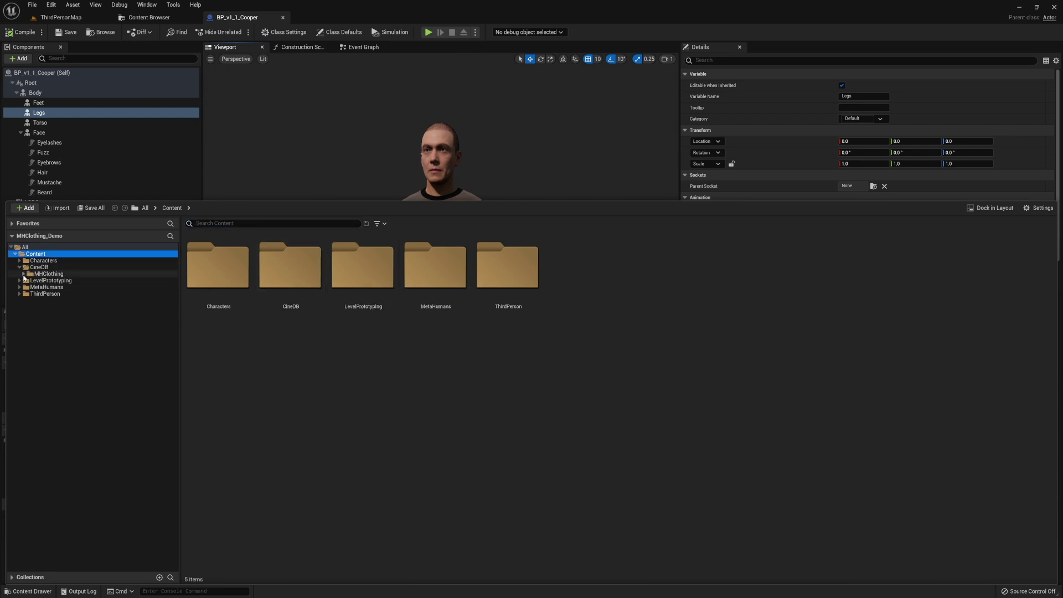
pyautogui.click(23, 274)
pyautogui.click(27, 280)
pyautogui.click(32, 293)
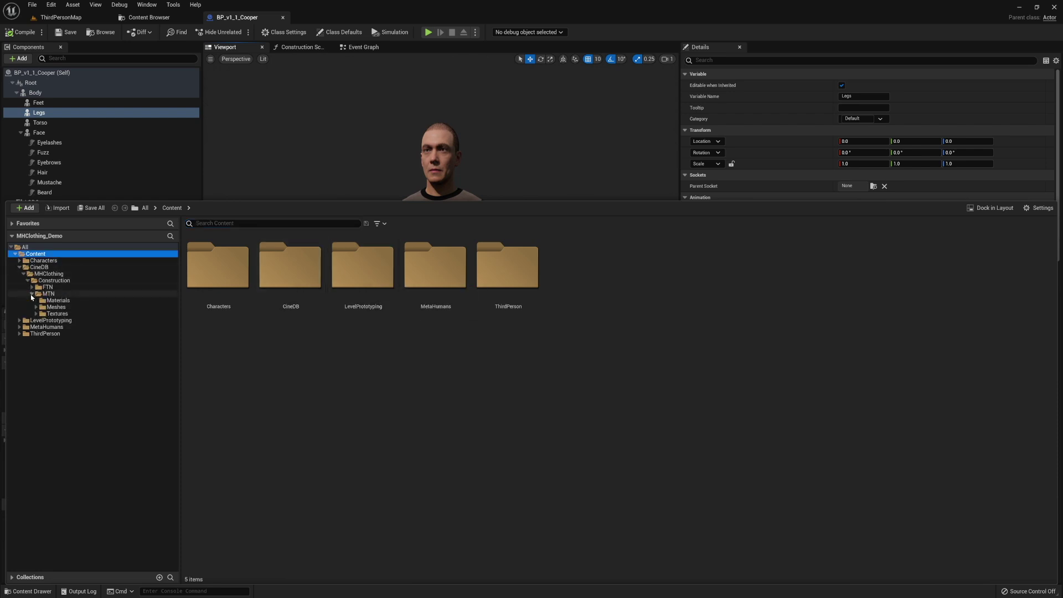
pyautogui.click(56, 307)
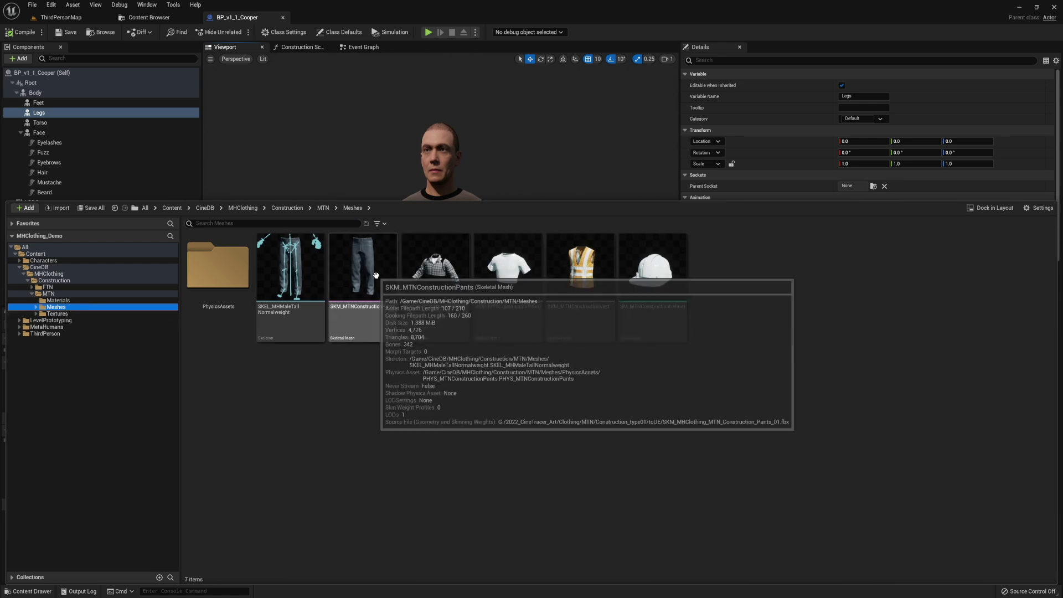
pyautogui.click(376, 275)
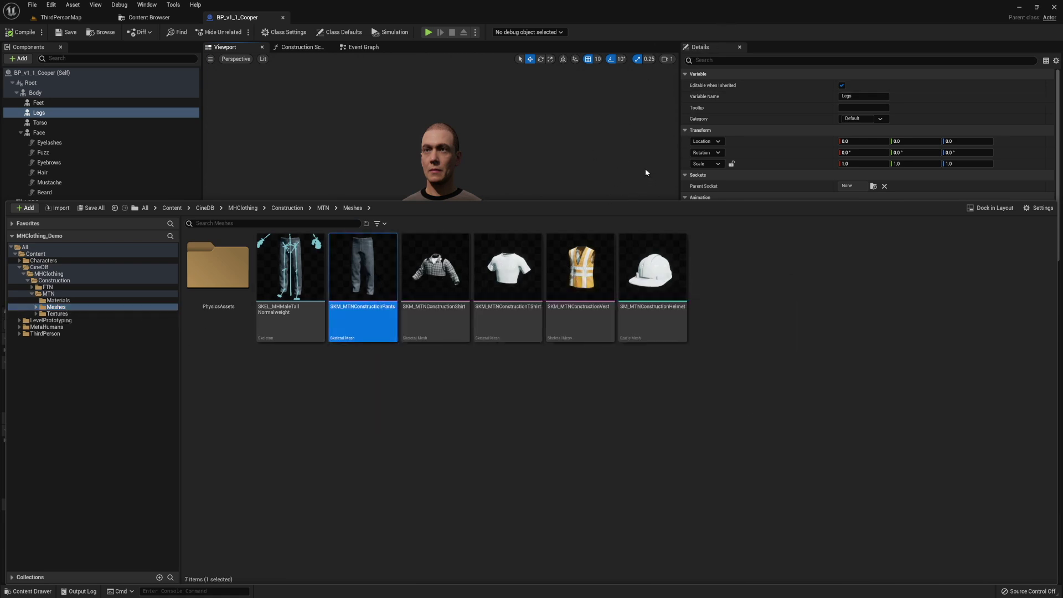
pyautogui.hotkey('ctrl', 'space')
pyautogui.click(867, 276)
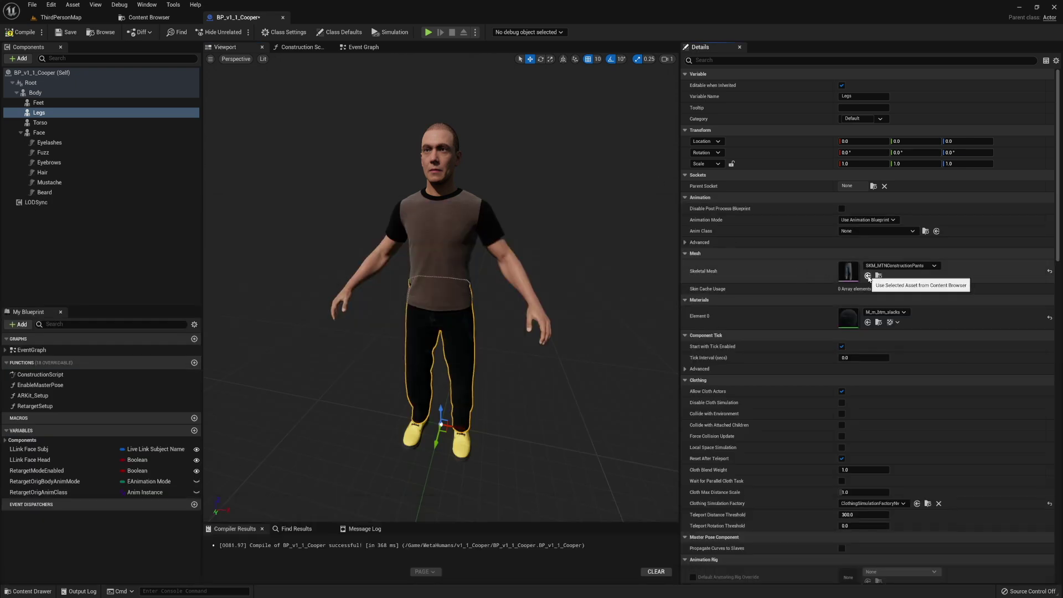
# - Reset the Legs component's Element 0 material to the default MI_MTNConstructionPants_A, and compile and save the blueprint
pyautogui.moveTo(552, 275); pyautogui.dragTo(540, 310, button='right')
pyautogui.press('w')
pyautogui.scroll(4, 513, 266)
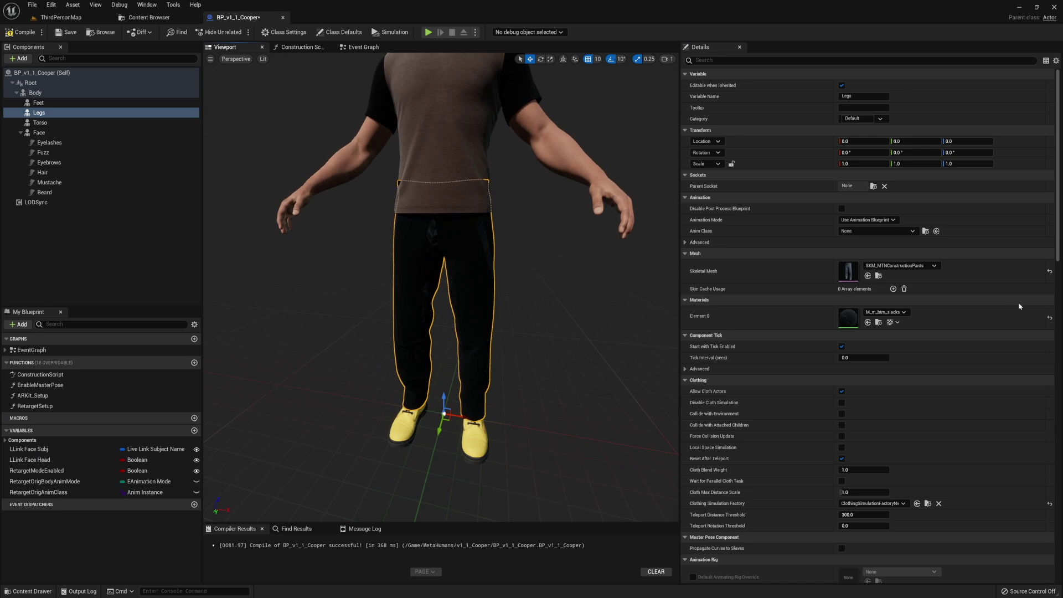
pyautogui.click(1049, 318)
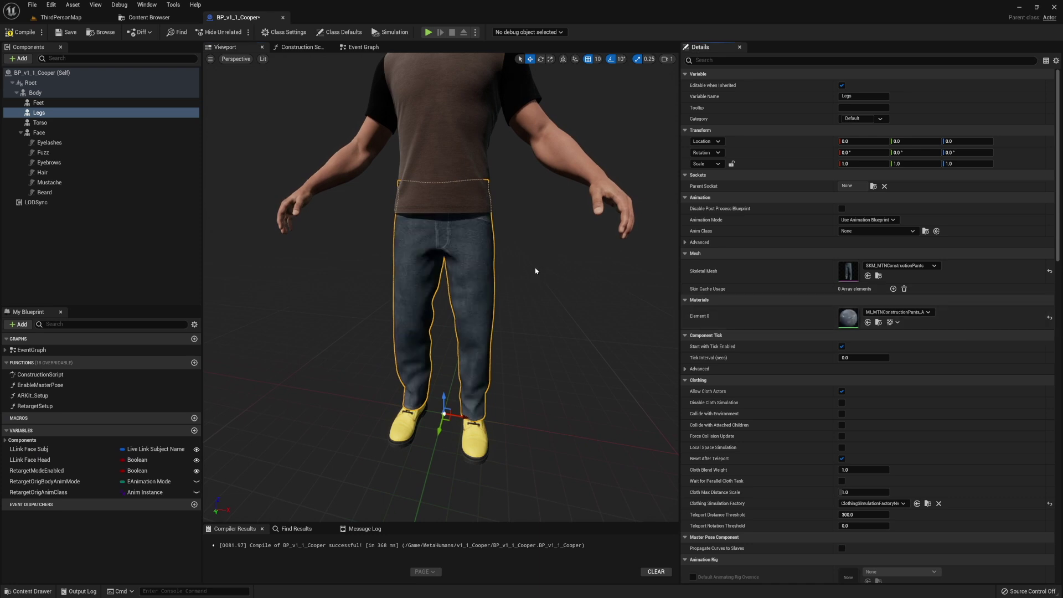
pyautogui.press('d')
pyautogui.moveTo(535, 271); pyautogui.dragTo(465, 277, button='right')
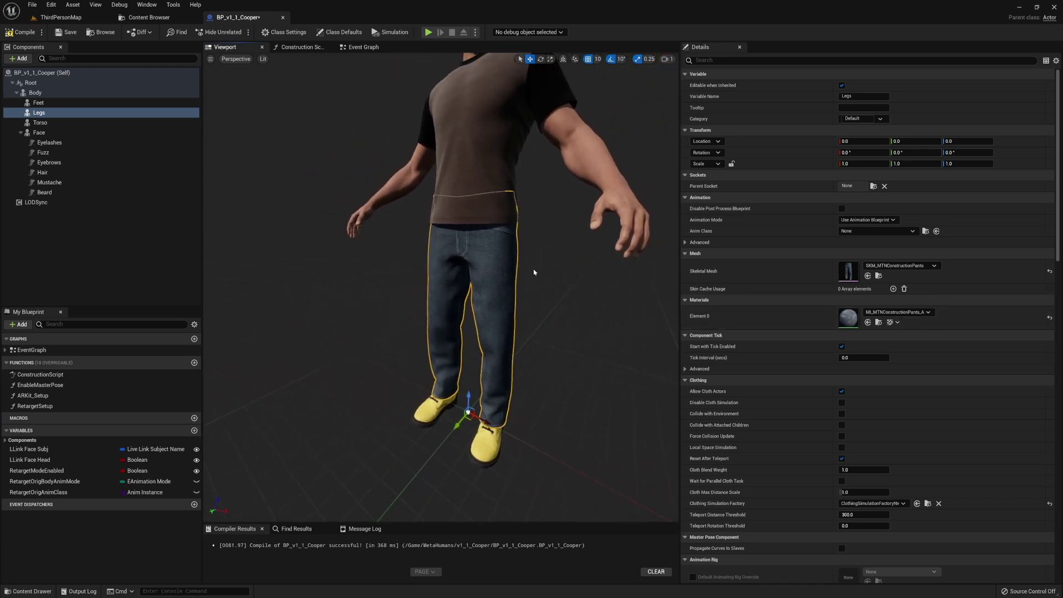
pyautogui.click(70, 36)
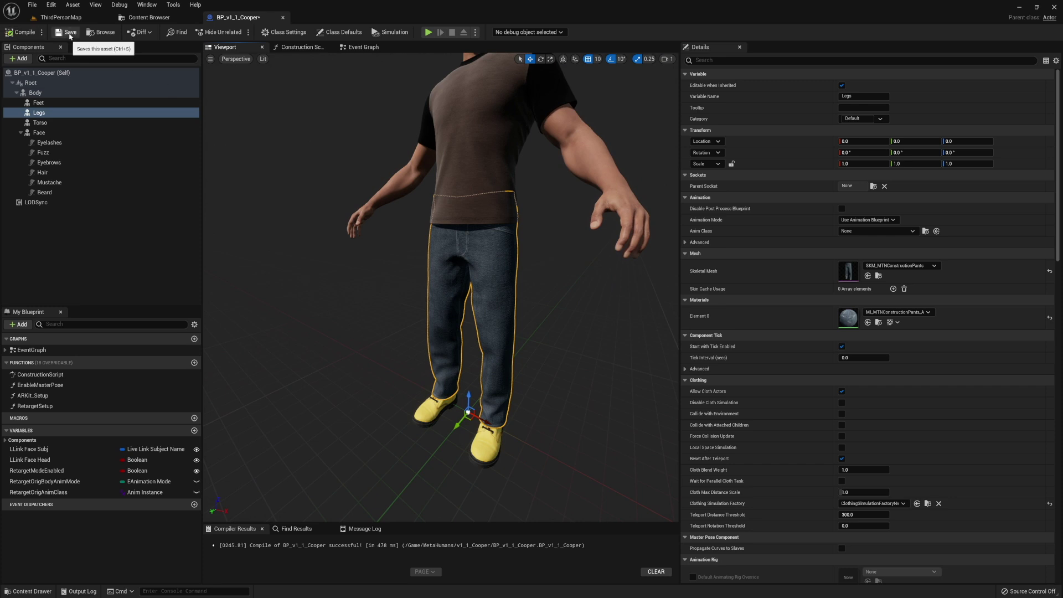
# - Apply the MI_MTNConstructionPants_B material from the MTN Materials folder to the Legs component's Element 0
pyautogui.moveTo(408, 225); pyautogui.dragTo(396, 243, button='right')
pyautogui.moveTo(481, 229)
pyautogui.mouseDown(button='right')
pyautogui.moveTo(495, 219)
pyautogui.moveTo(487, 215)
pyautogui.mouseUp(button='right')
pyautogui.hotkey('ctrl', 'space')
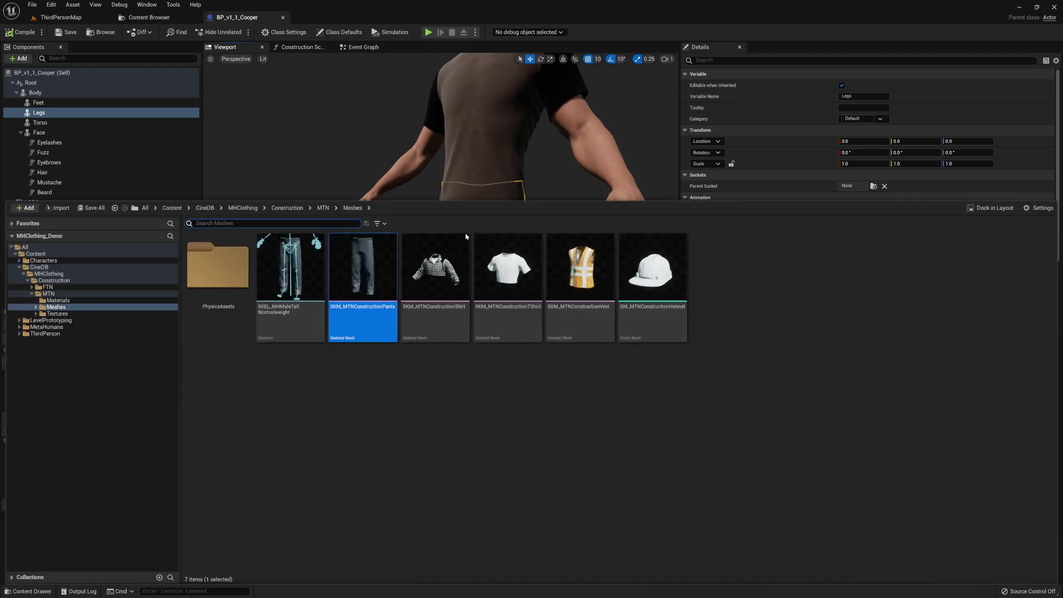
pyautogui.click(64, 300)
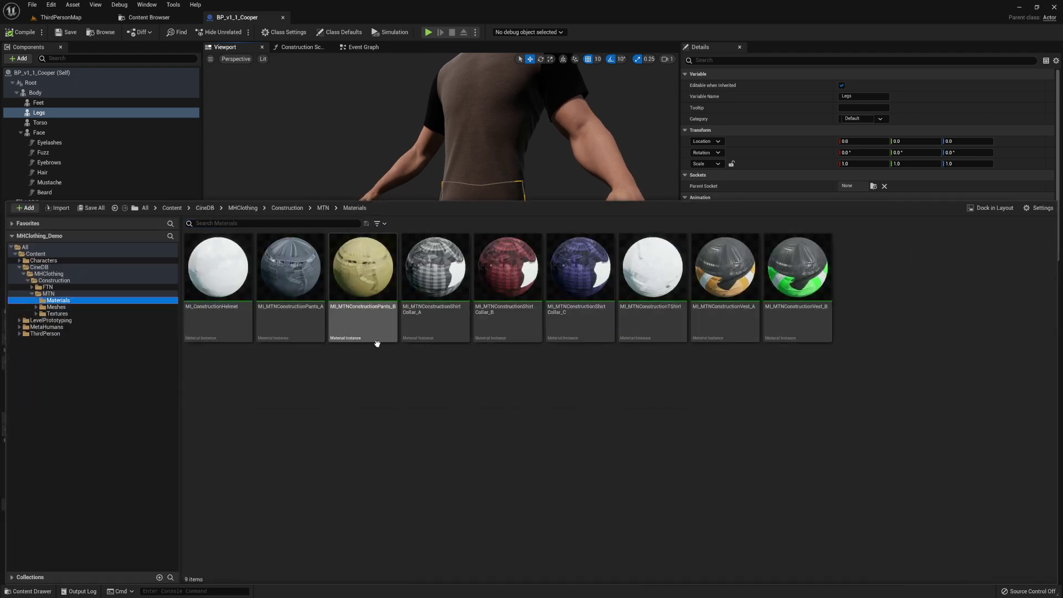
pyautogui.click(366, 277)
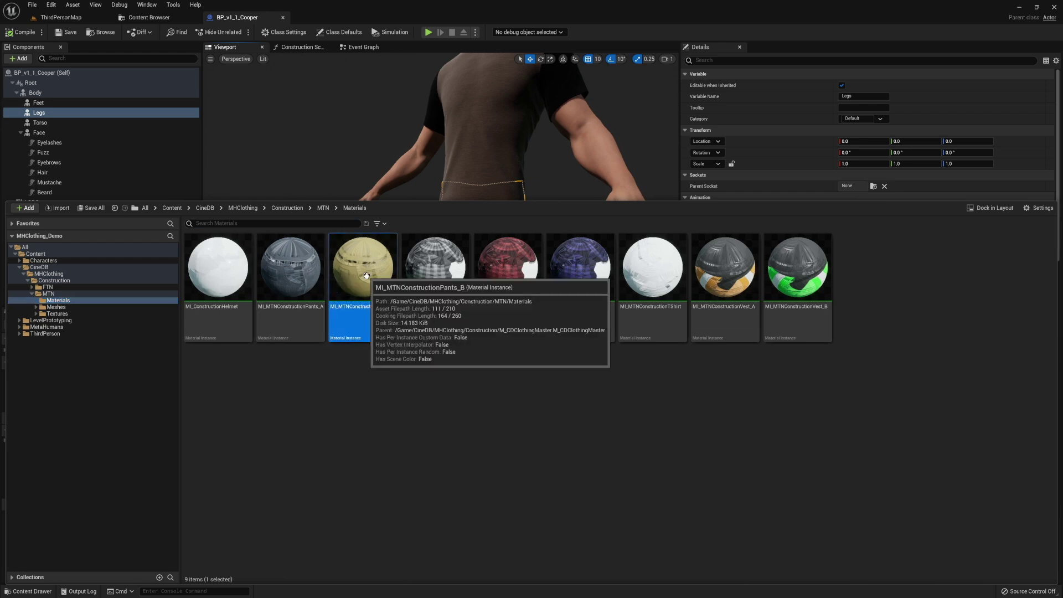
pyautogui.click(822, 31)
pyautogui.click(868, 322)
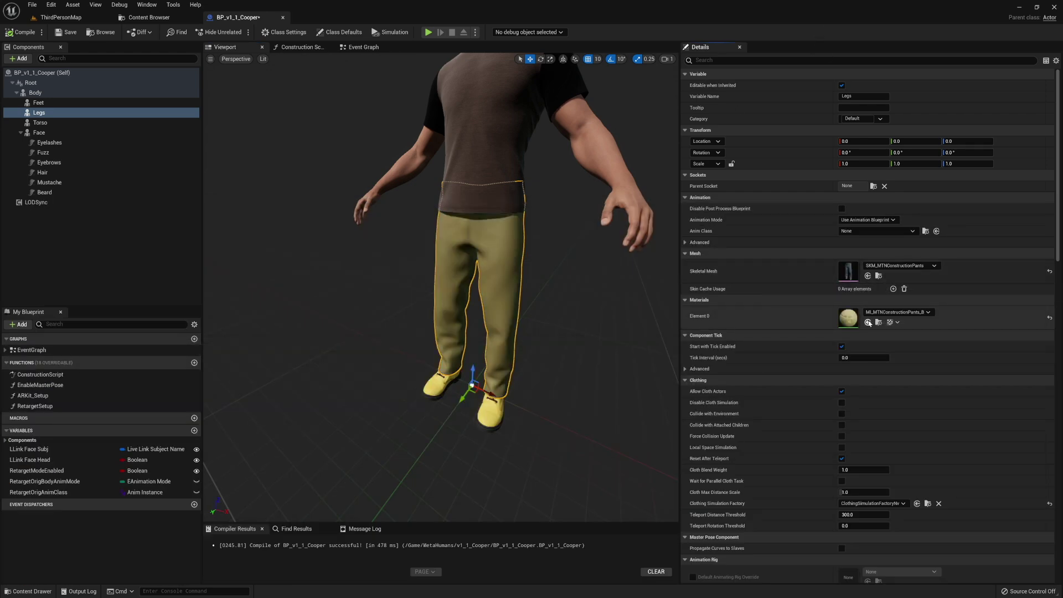
# - Set the Legs component's Element 0 material to MI_MTNConstructionPants_A, and compile and save the blueprint
pyautogui.click(898, 312)
pyautogui.click(934, 445)
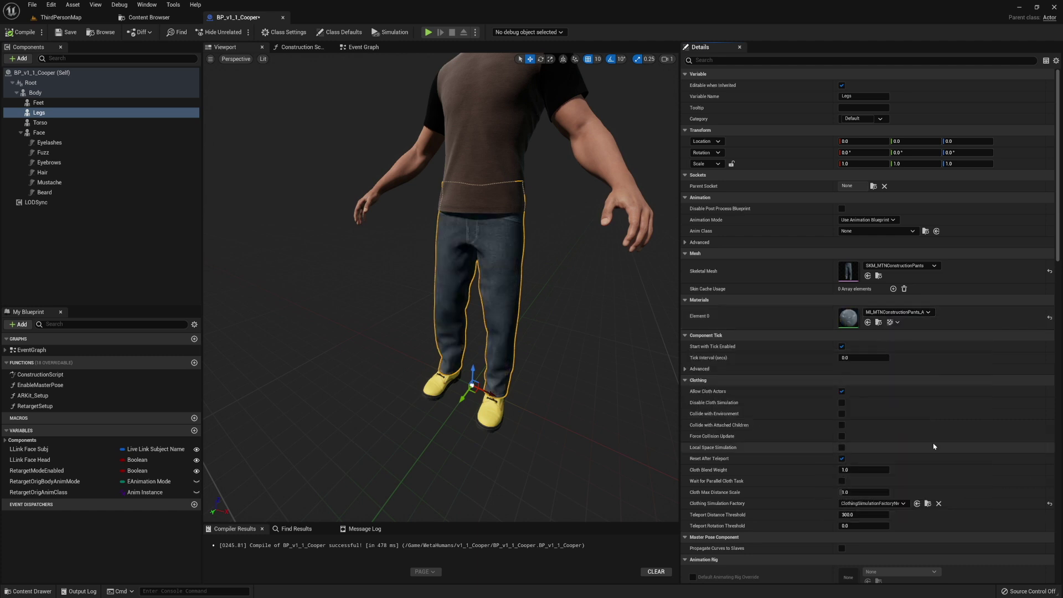
pyautogui.click(23, 33)
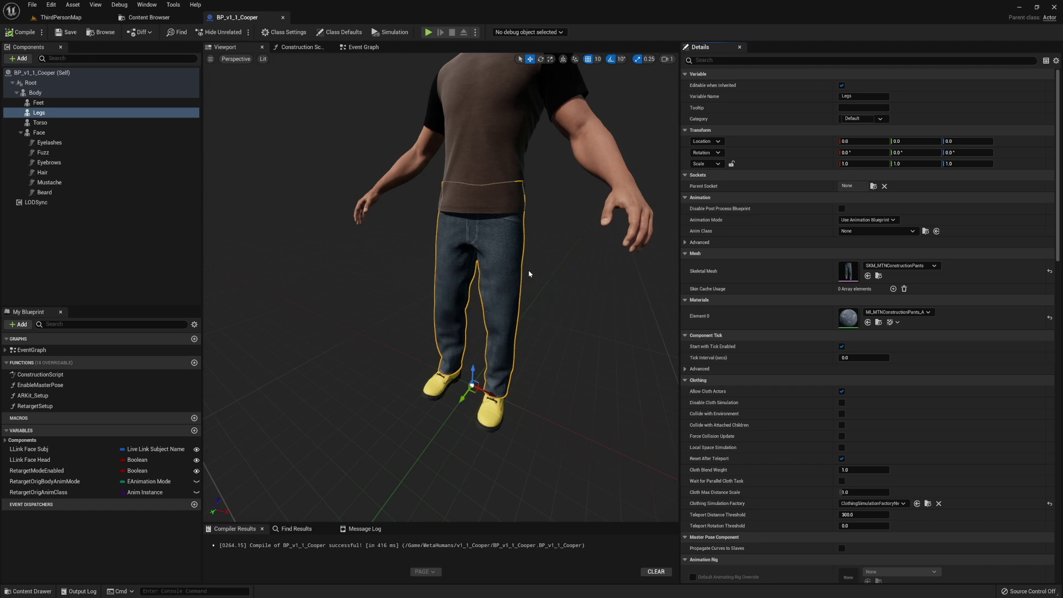
# - Assign SKM_MTNConstructionTShirt from the MTN Meshes folder as the skeletal mesh of the Torso component
pyautogui.moveTo(529, 273); pyautogui.dragTo(520, 249, button='right')
pyautogui.press('s')
pyautogui.click(99, 122)
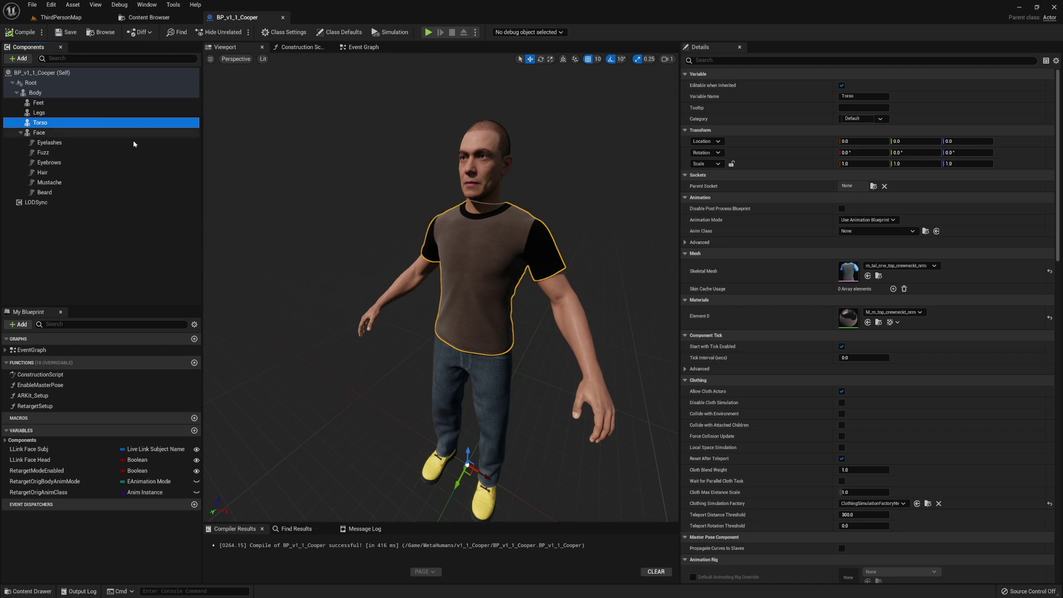
pyautogui.hotkey('ctrl', 'space')
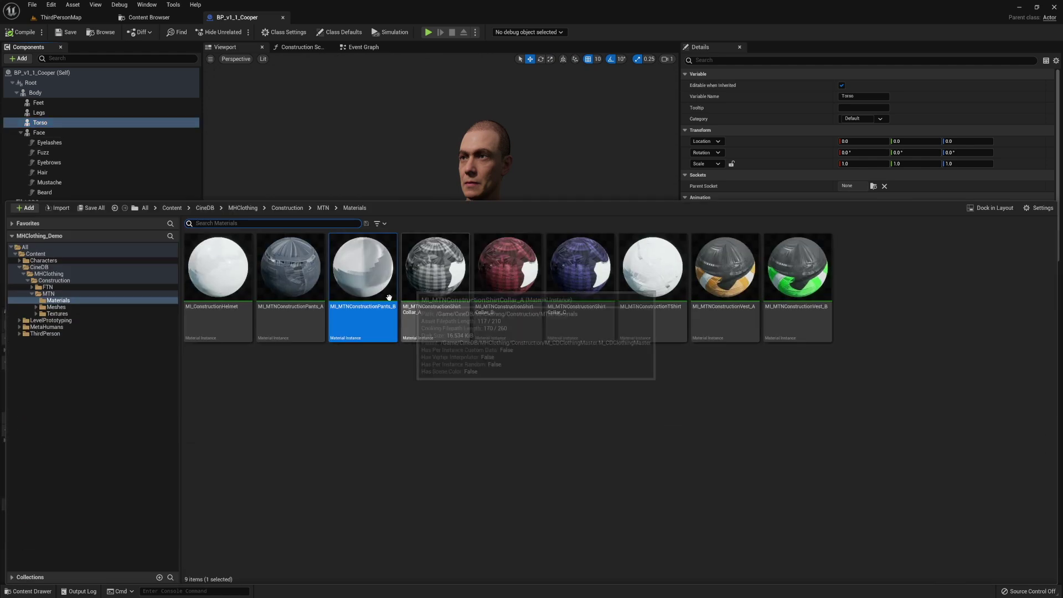
pyautogui.click(56, 307)
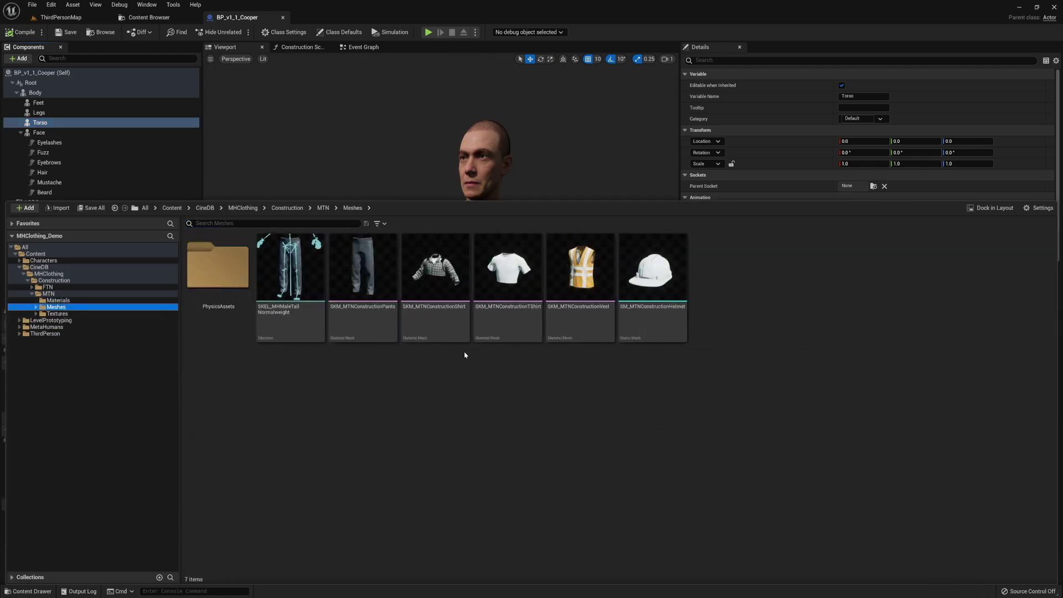
pyautogui.click(507, 278)
pyautogui.click(636, 38)
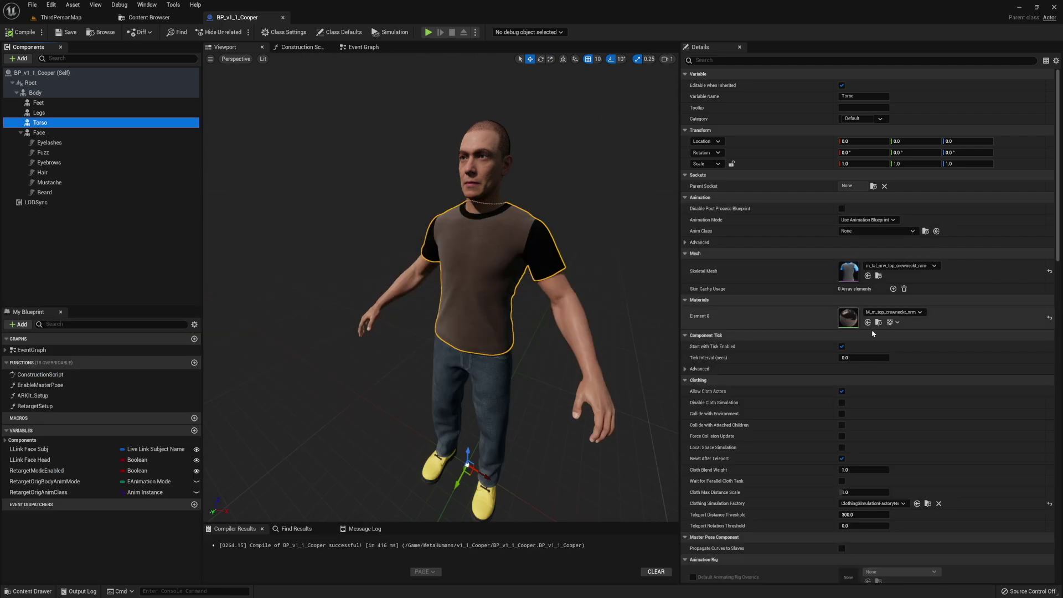
pyautogui.click(868, 276)
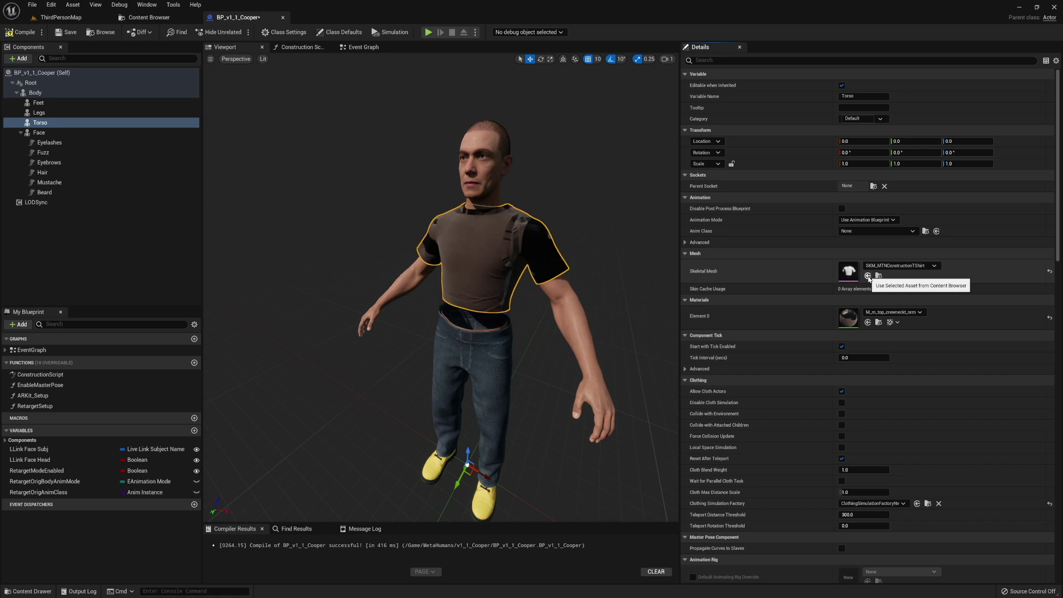
# - Reset the Torso component's Element 0 material to the default MI_MTNConstructionTShirt and check the shirt's fit on the character
pyautogui.click(1049, 318)
pyautogui.moveTo(498, 276); pyautogui.dragTo(612, 274, button='right')
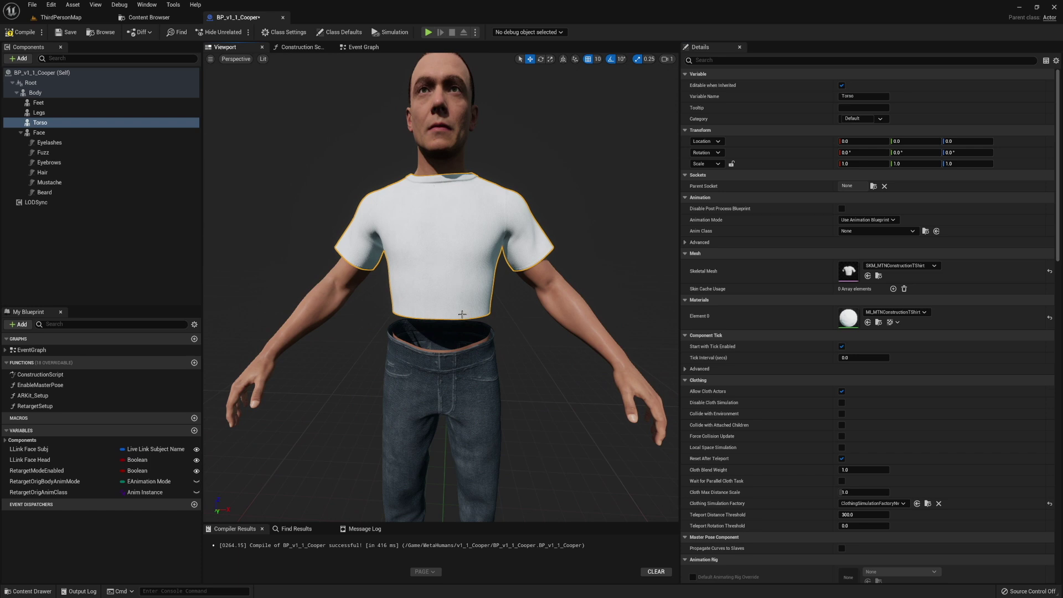
pyautogui.moveTo(472, 287)
pyautogui.mouseDown(button='right')
pyautogui.moveTo(402, 316)
pyautogui.moveTo(463, 293)
pyautogui.mouseUp(button='right')
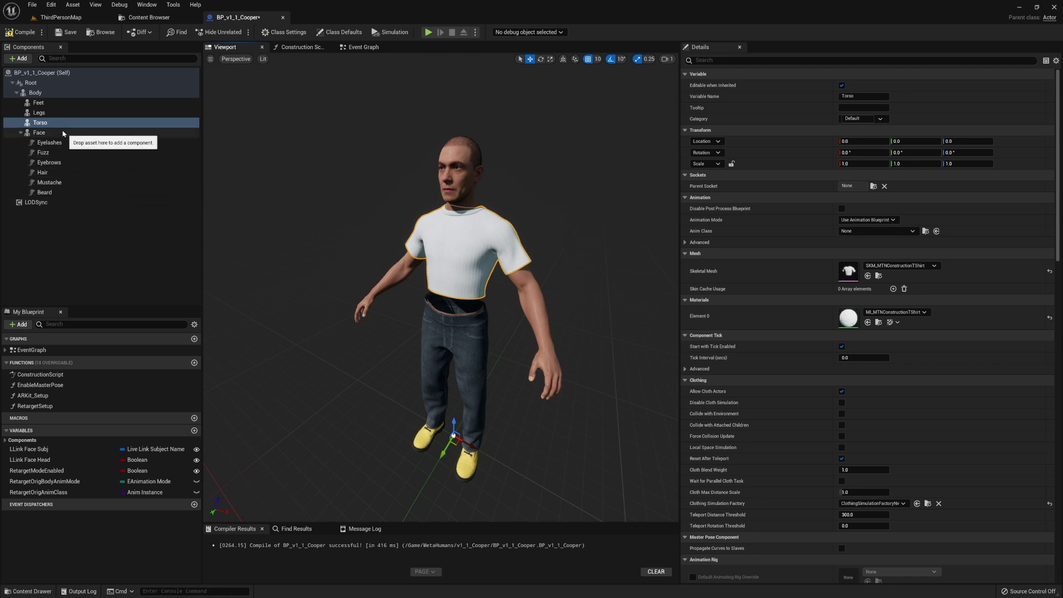
# - Duplicate the Torso component under Body and name the copy Vest
pyautogui.click(51, 113)
pyautogui.click(41, 103)
pyautogui.click(43, 94)
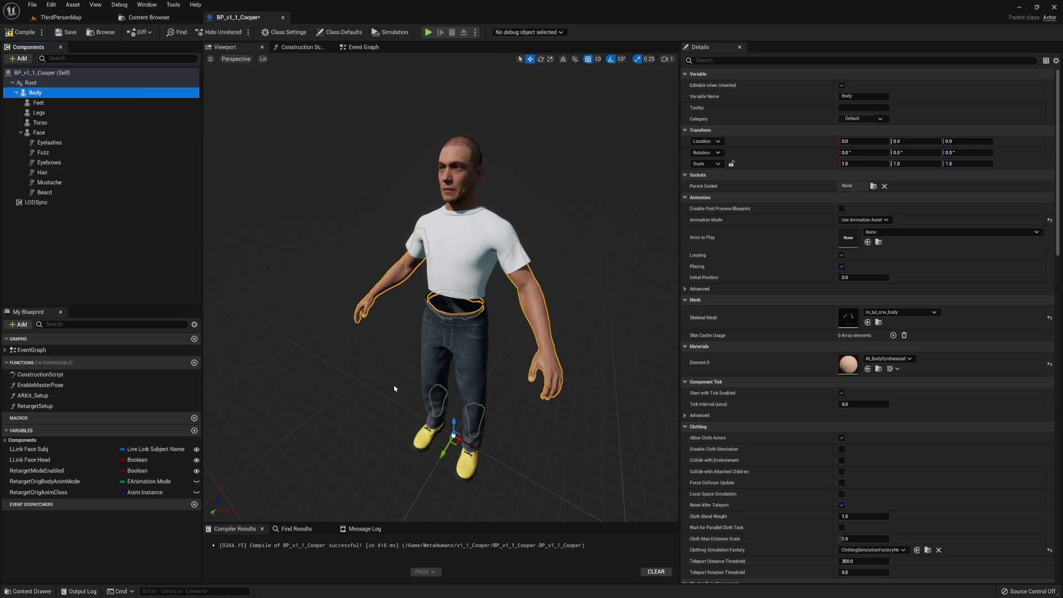
pyautogui.click(45, 103)
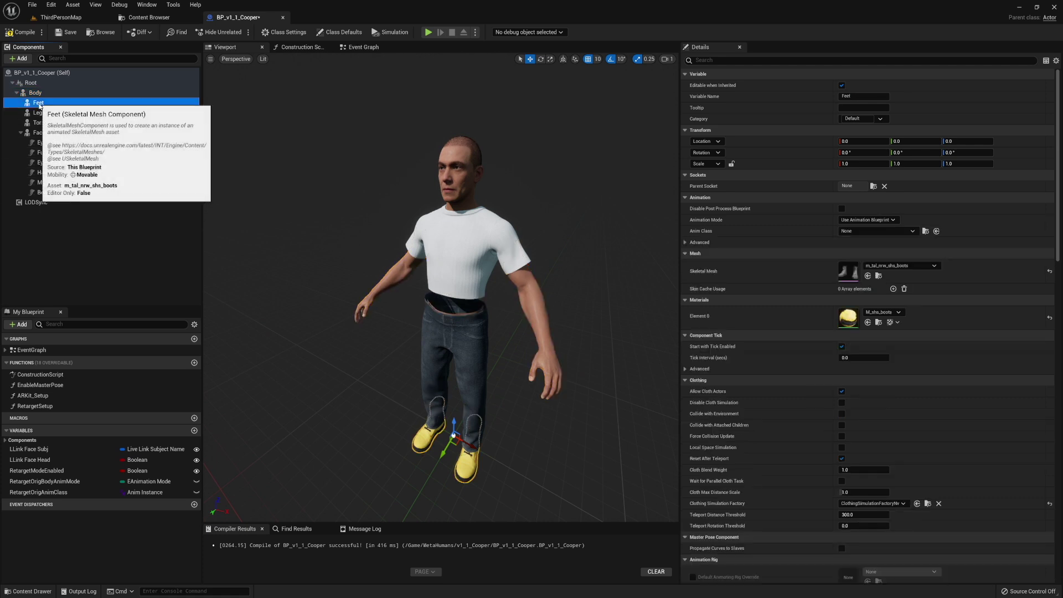
pyautogui.click(58, 113)
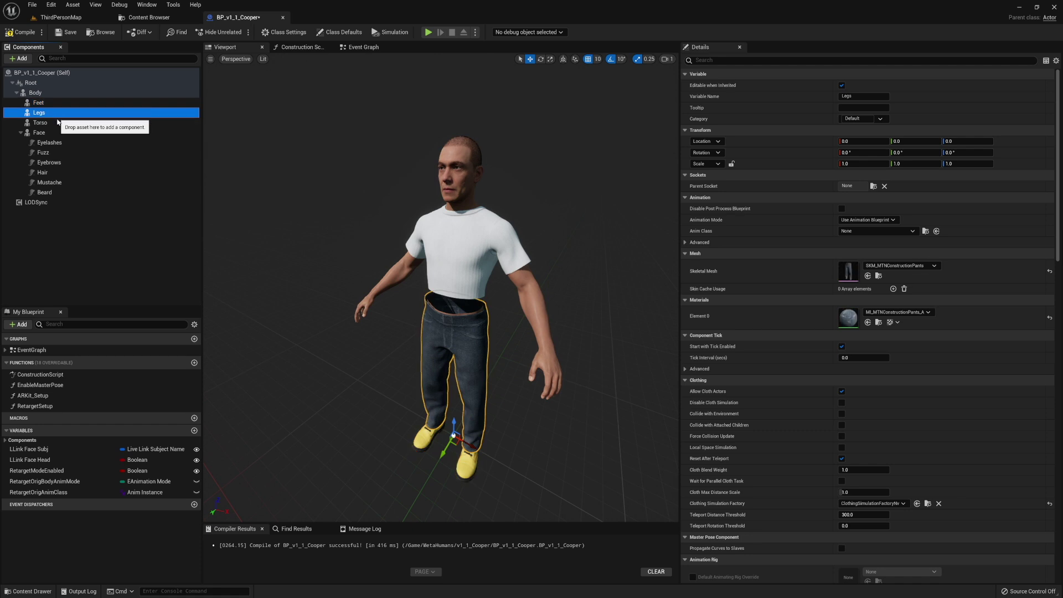
pyautogui.click(58, 121)
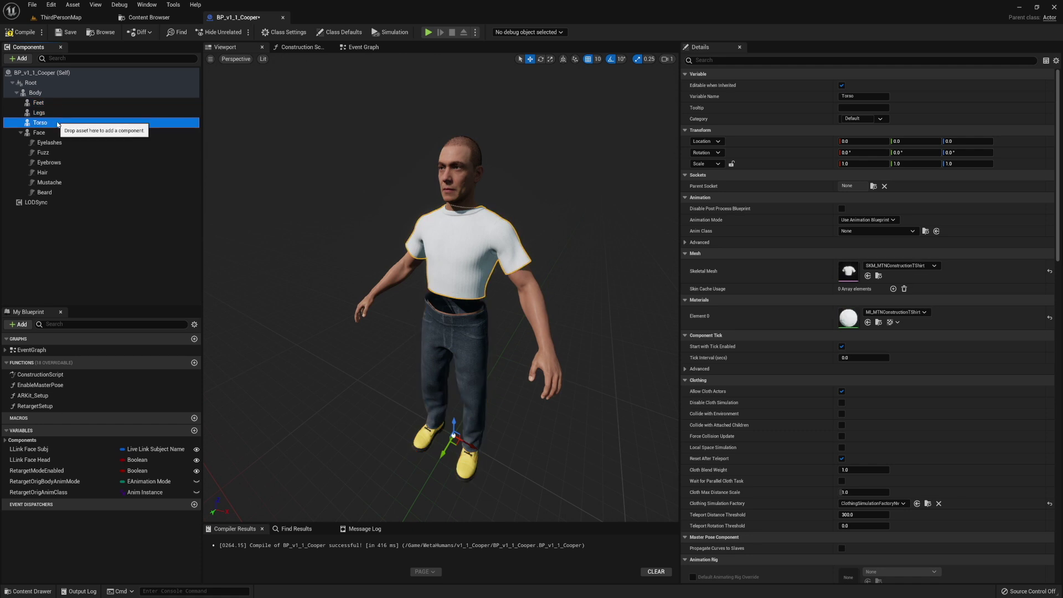
pyautogui.rightClick(40, 123)
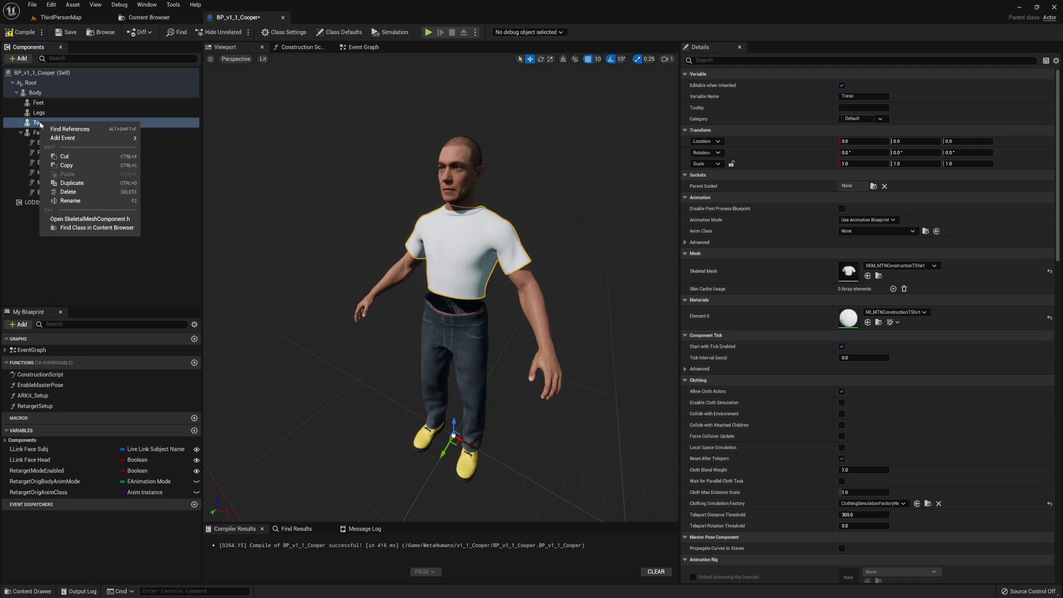
pyautogui.click(72, 183)
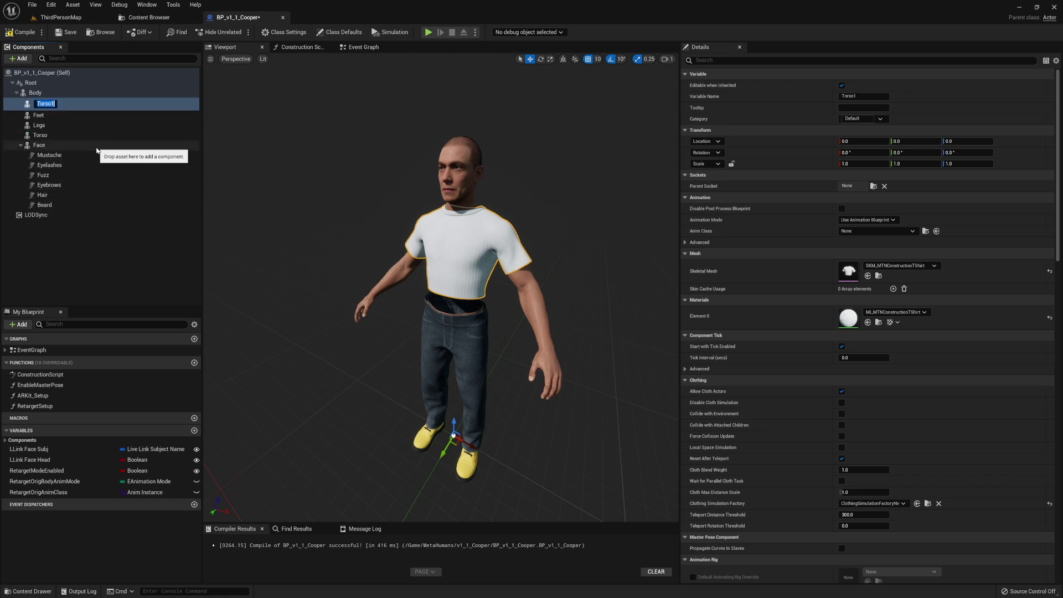
pyautogui.press('Return')
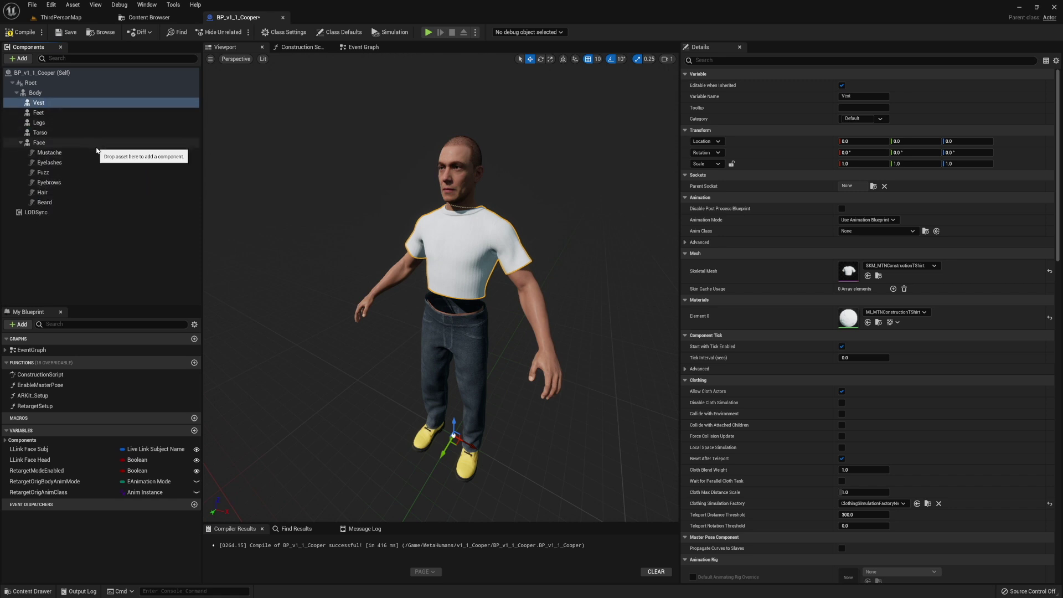
# - Assign SKM_MTNConstructionVest from the MTN Meshes folder as the skeletal mesh of the Vest component
pyautogui.click(38, 112)
pyautogui.click(36, 103)
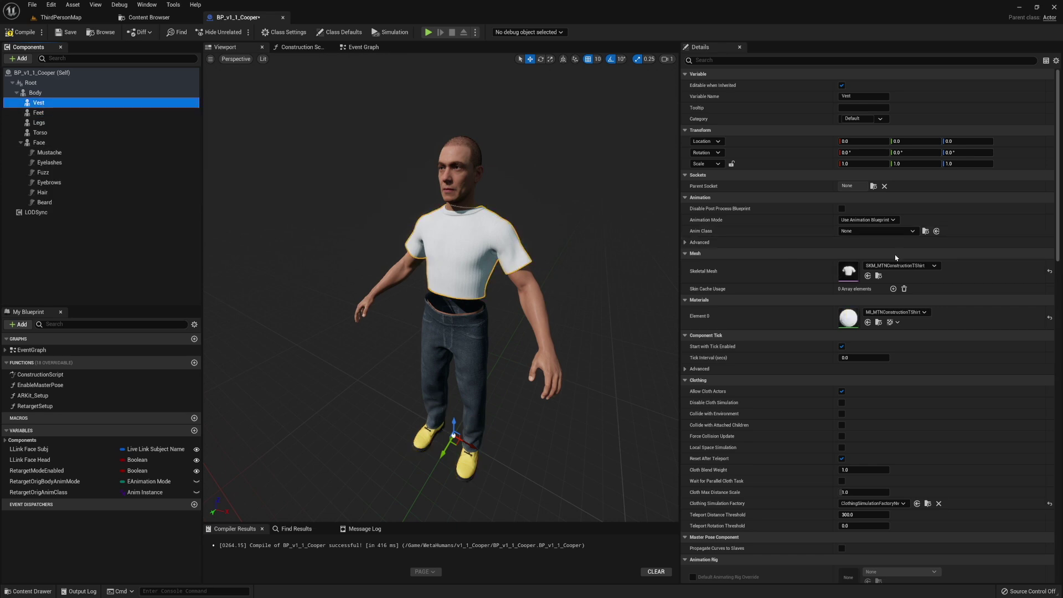
pyautogui.hotkey('ctrl', 'space')
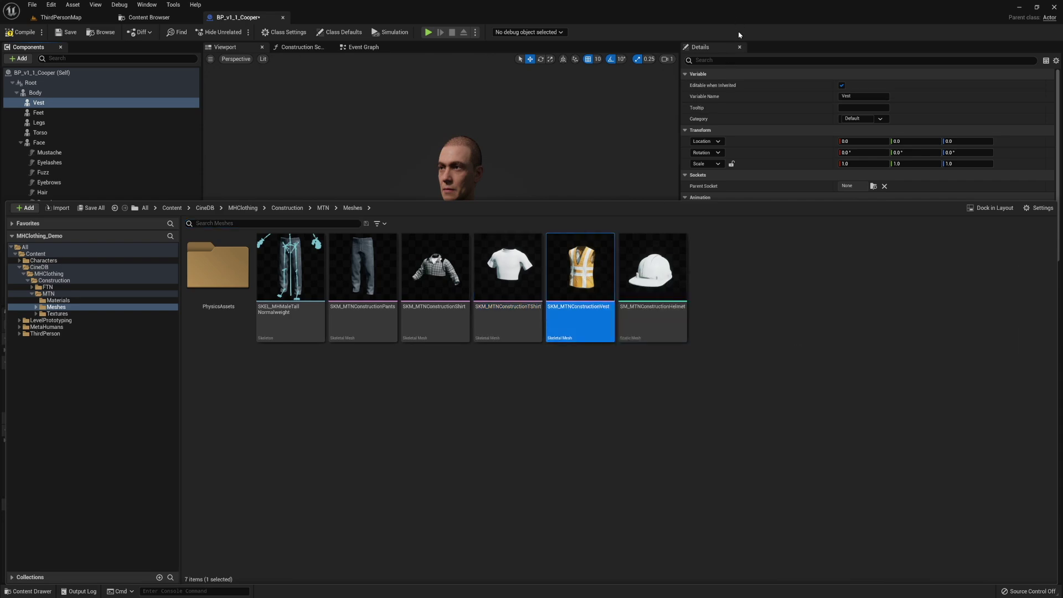
pyautogui.click(867, 276)
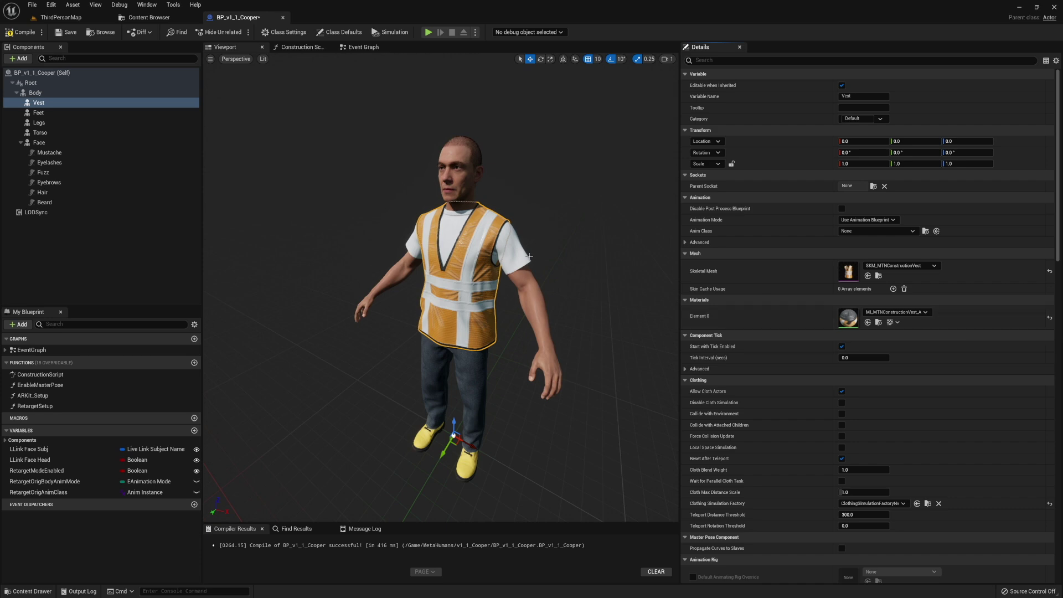
# - Apply the MI_MTNConstructionVest_B material from the MTN Materials folder to the Vest component's Element 0
pyautogui.hotkey('ctrl', 'space')
pyautogui.click(78, 300)
pyautogui.click(799, 275)
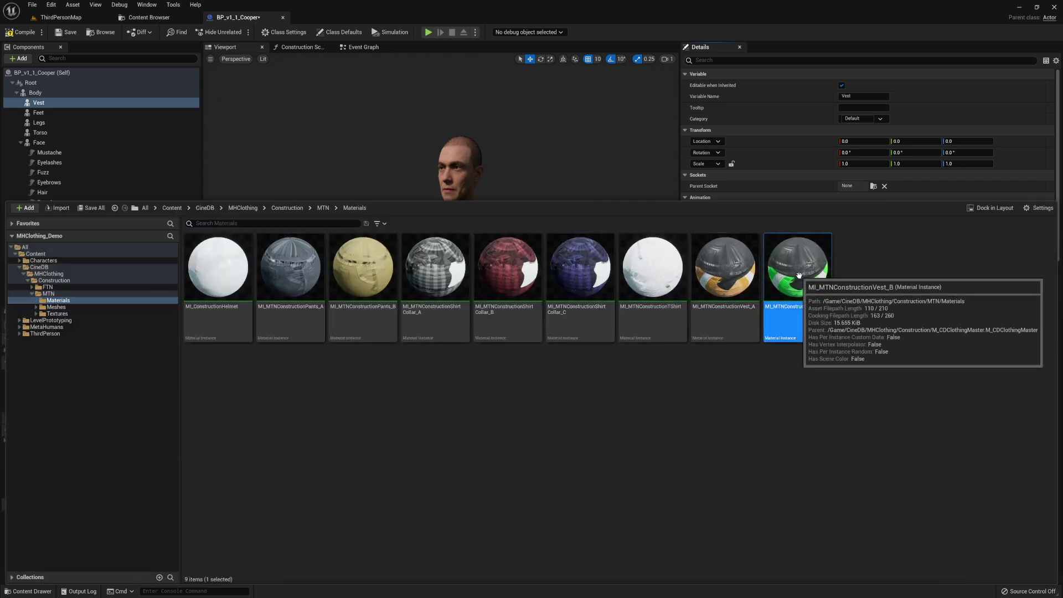
pyautogui.click(714, 184)
pyautogui.click(868, 322)
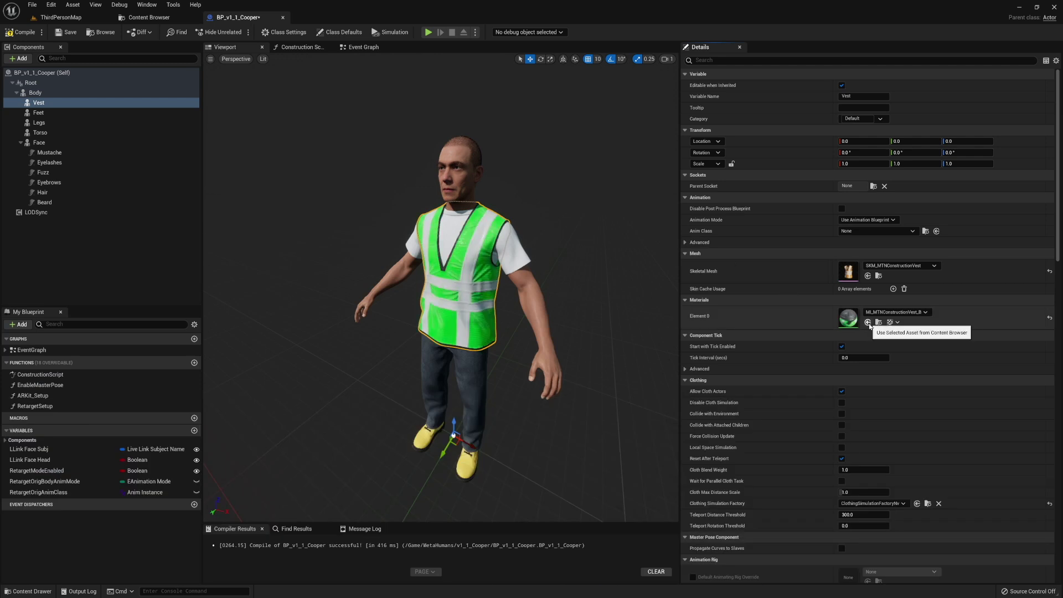
# - Set the Vest component's Element 0 material to MI_MTNConstructionVest_A, and compile and save the blueprint
pyautogui.click(896, 312)
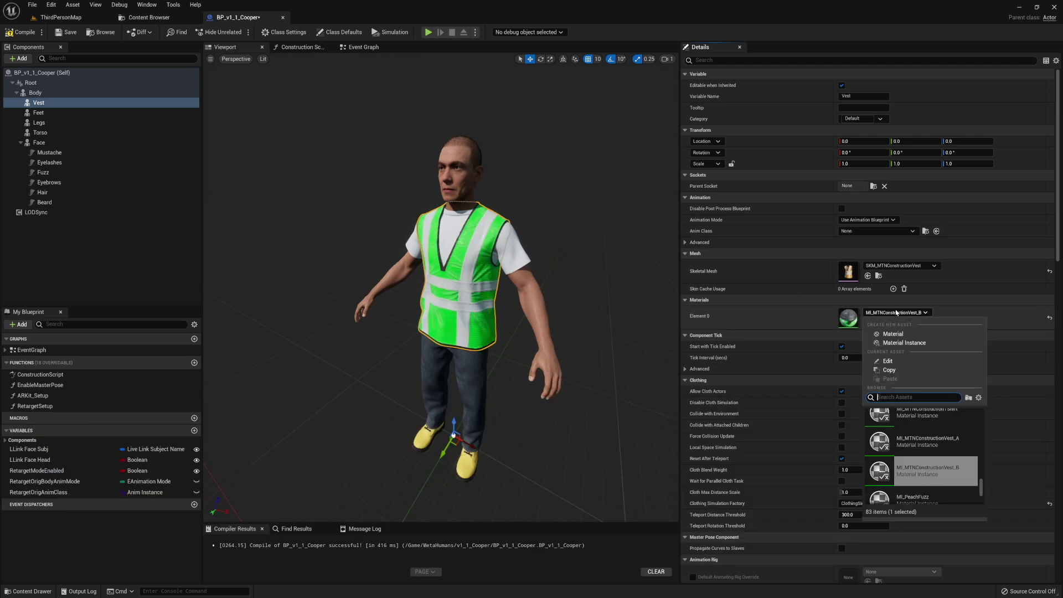
pyautogui.click(925, 443)
pyautogui.moveTo(441, 288)
pyautogui.mouseDown(button='right')
pyautogui.moveTo(482, 282)
pyautogui.moveTo(443, 281)
pyautogui.moveTo(455, 282)
pyautogui.mouseUp(button='right')
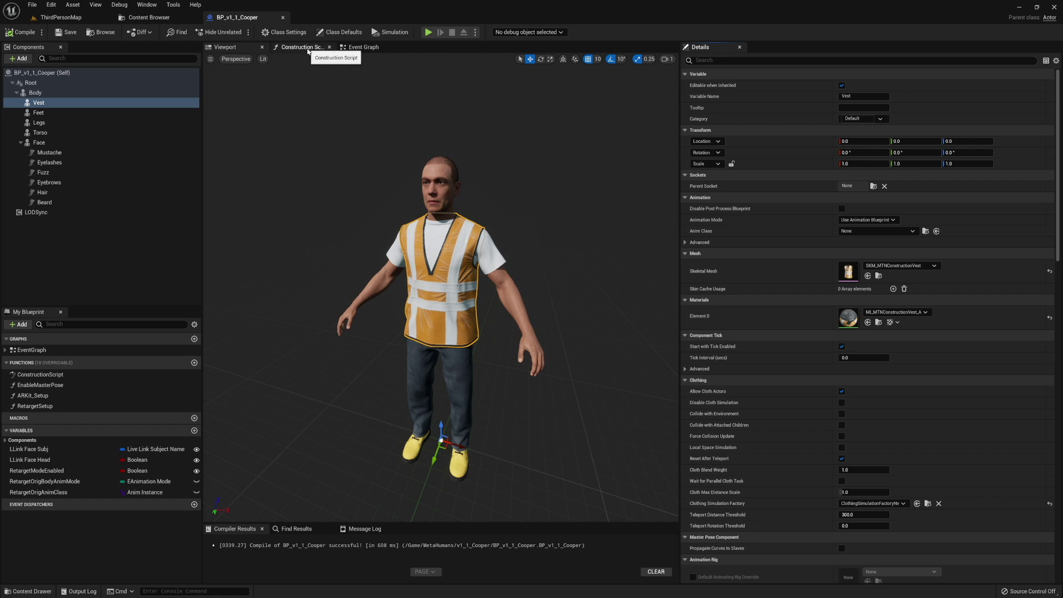
# - Open the Construction Script graph and move its entry node away from the first Enable Master Pose node to make room
pyautogui.click(307, 52)
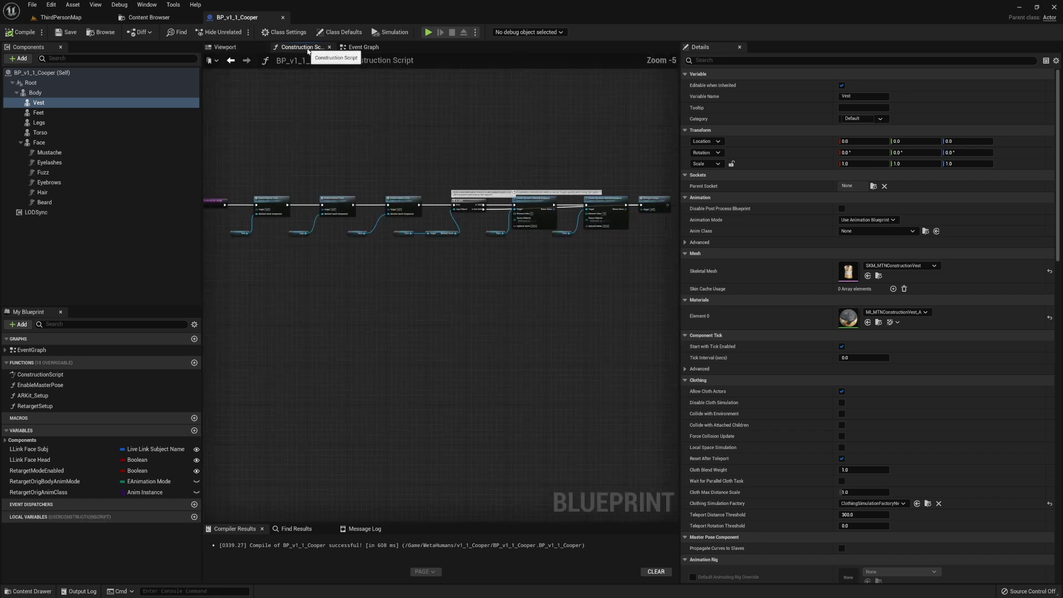
pyautogui.click(33, 377)
pyautogui.click(334, 227)
pyautogui.moveTo(336, 226); pyautogui.dragTo(631, 228, button='right')
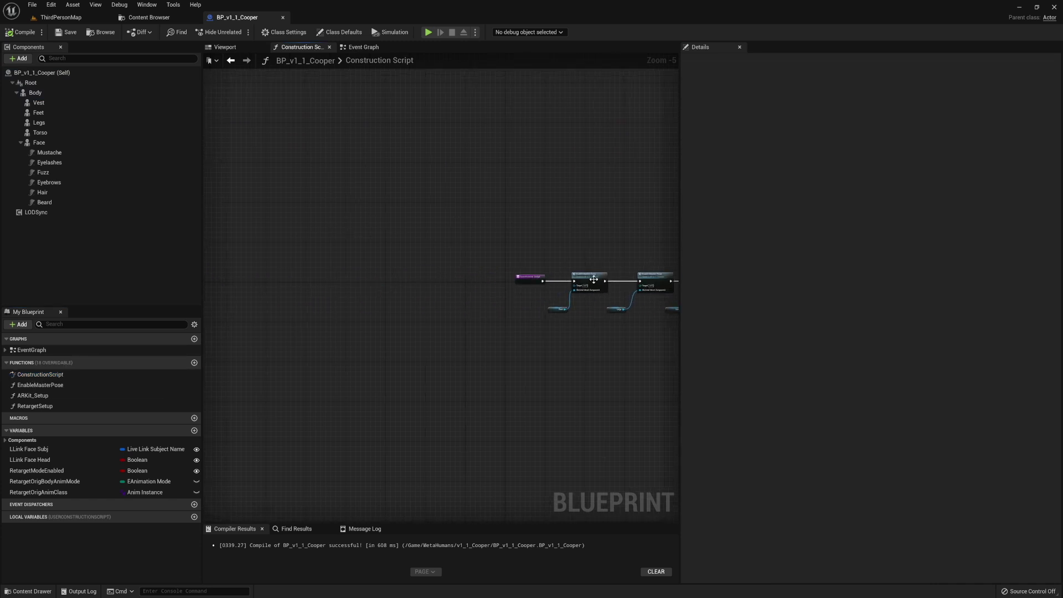
pyautogui.scroll(4, 586, 287)
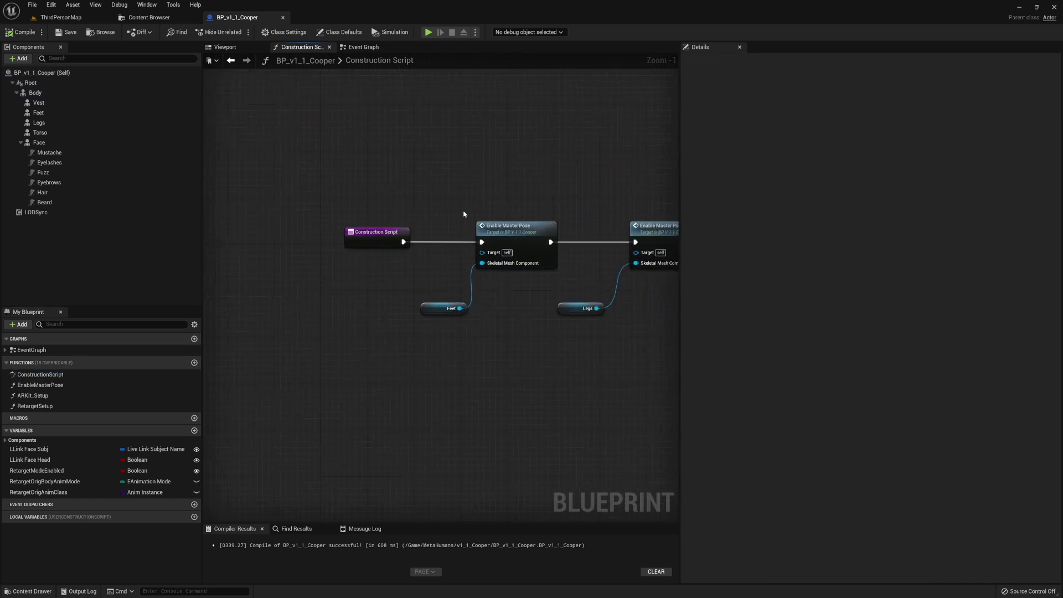
pyautogui.moveTo(387, 237); pyautogui.dragTo(279, 236)
# - Duplicate the first Enable Master Pose node with its Feet reference and wire the copy between the Construction Script entry and the original
pyautogui.moveTo(407, 191); pyautogui.dragTo(490, 319)
pyautogui.hotkey('ctrl', 'd')
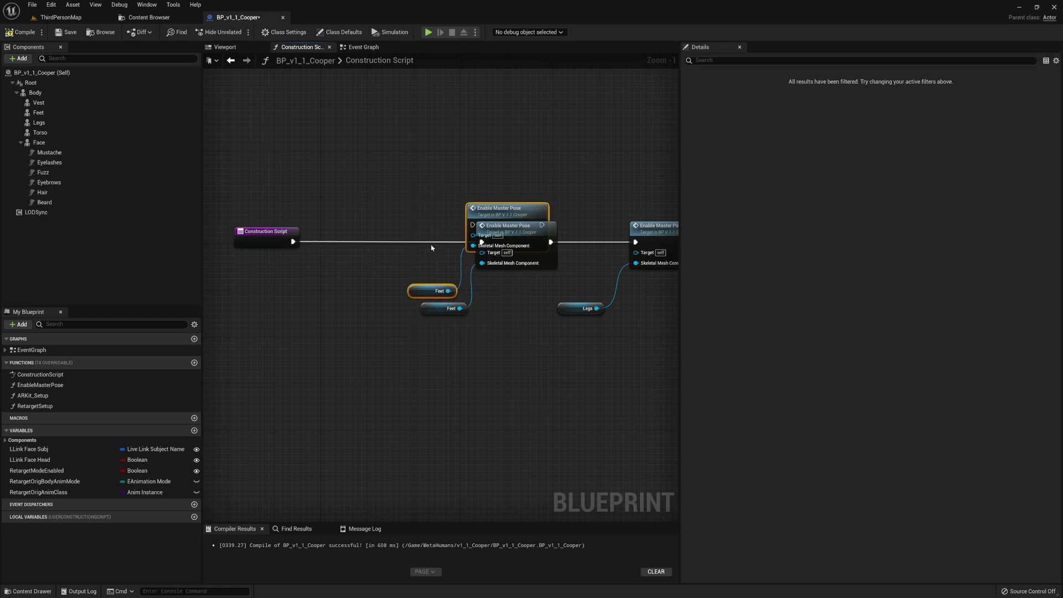
pyautogui.moveTo(489, 214); pyautogui.dragTo(374, 234)
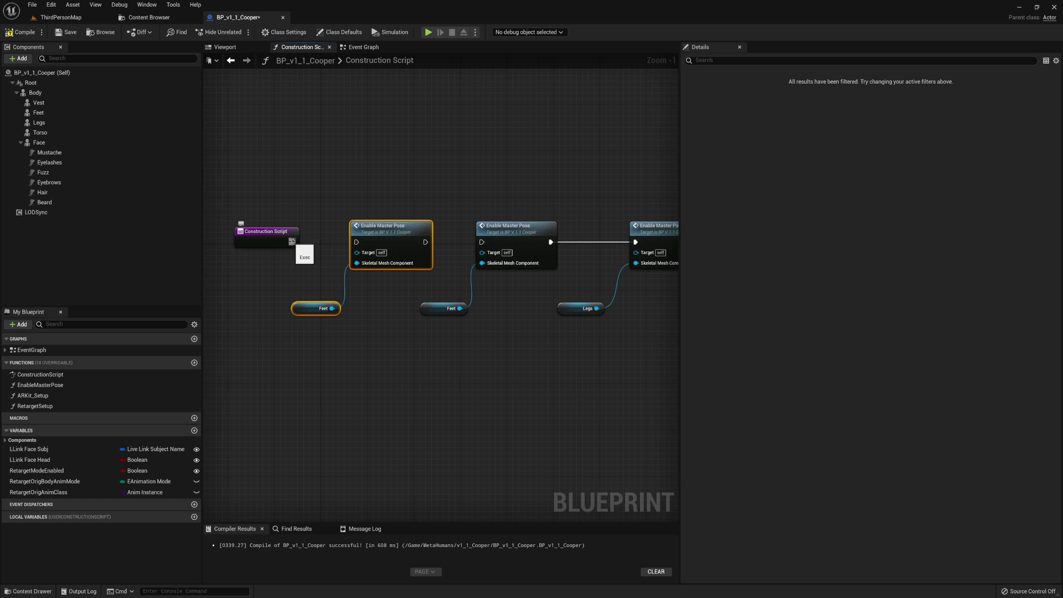
pyautogui.moveTo(426, 242); pyautogui.dragTo(474, 246)
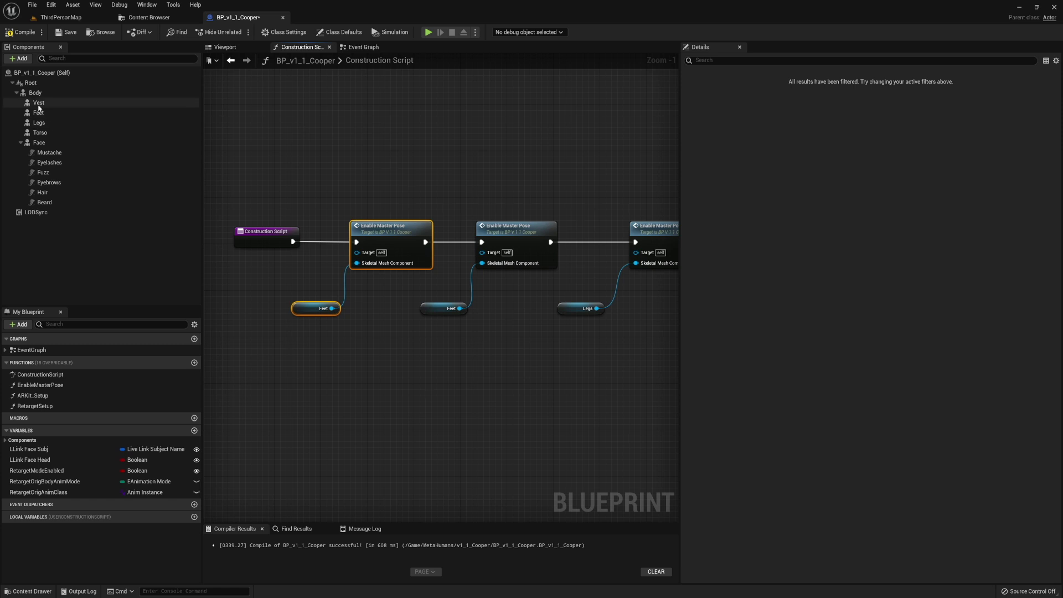
# - Replace the duplicated node's Feet reference with the Vest component, compile and save the blueprint, and return to the character view
pyautogui.moveTo(39, 102); pyautogui.dragTo(299, 309)
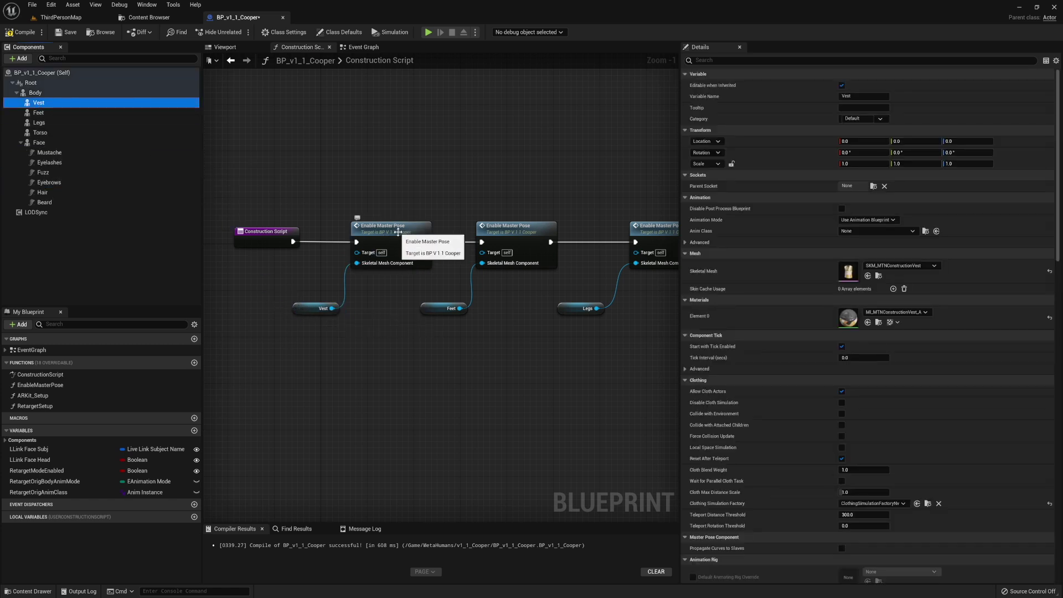
pyautogui.click(21, 32)
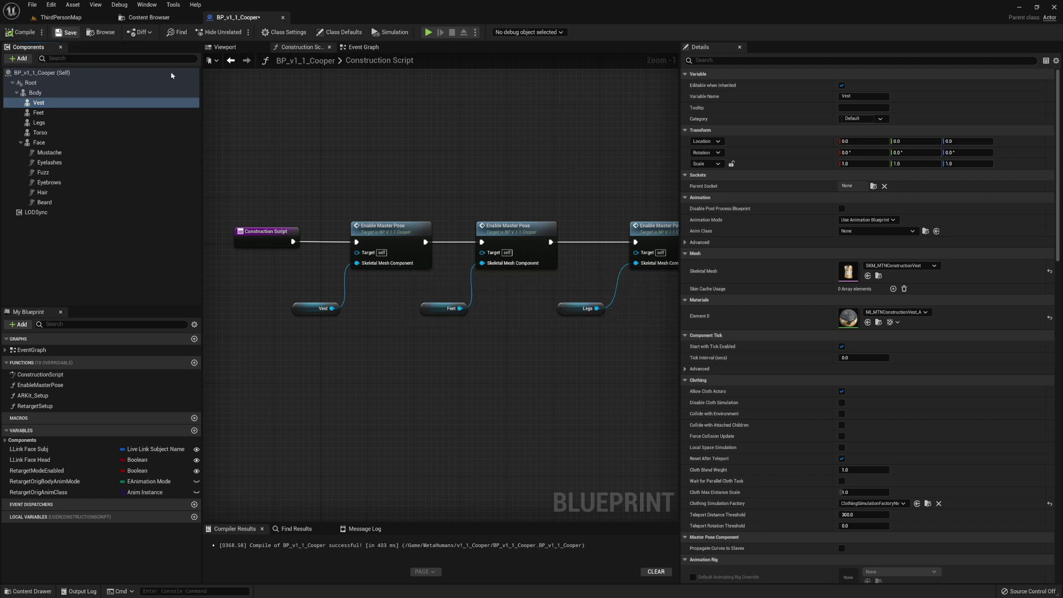
pyautogui.click(224, 47)
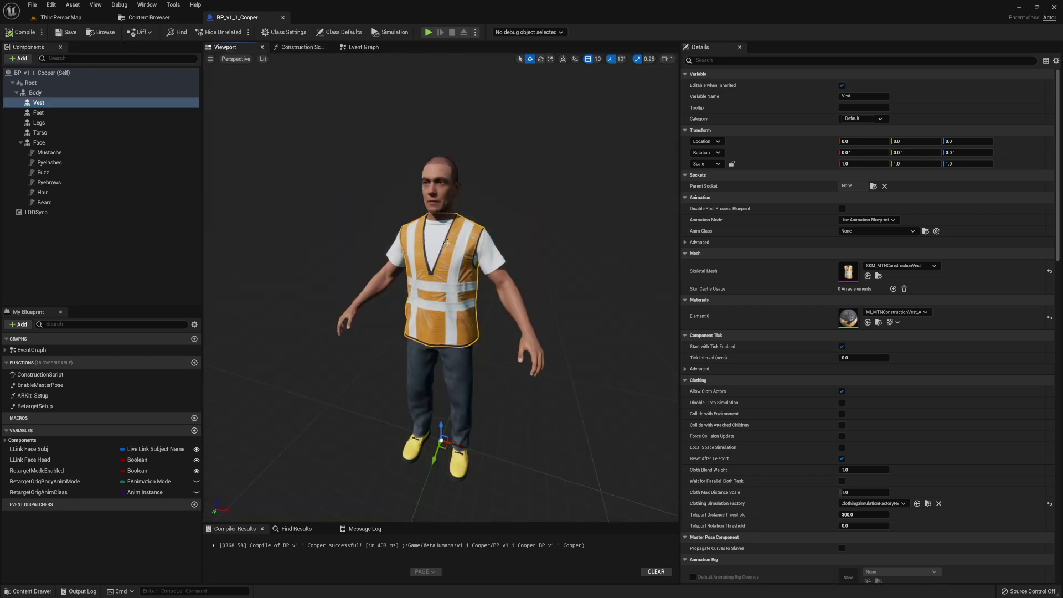
# - Add a Static Mesh component under Body using SM_MTNConstructionHelmet from the MTN Meshes folder
pyautogui.click(169, 238)
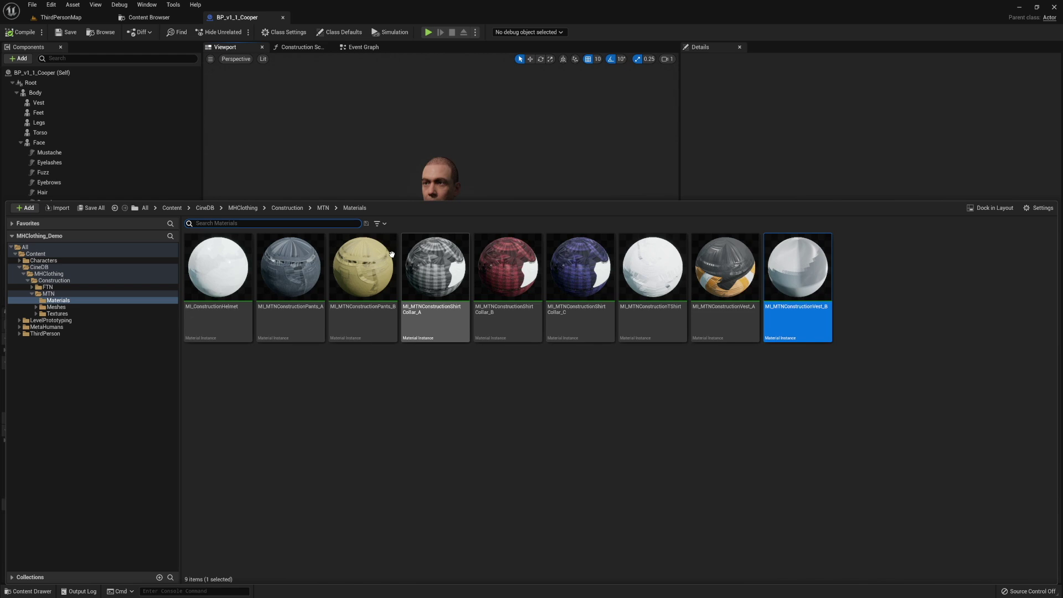
pyautogui.click(56, 294)
pyautogui.click(56, 306)
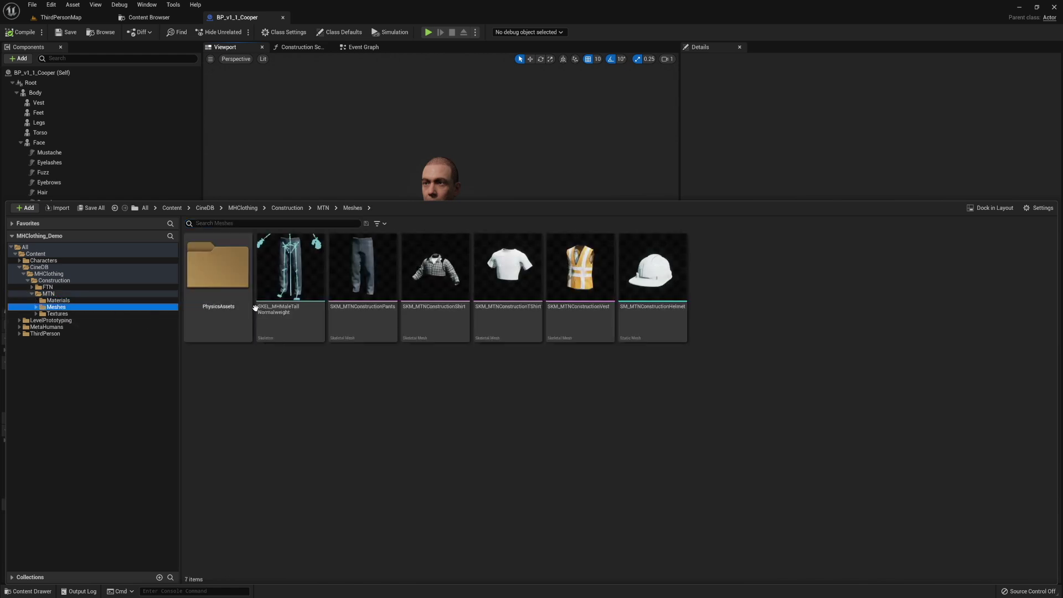
pyautogui.click(659, 279)
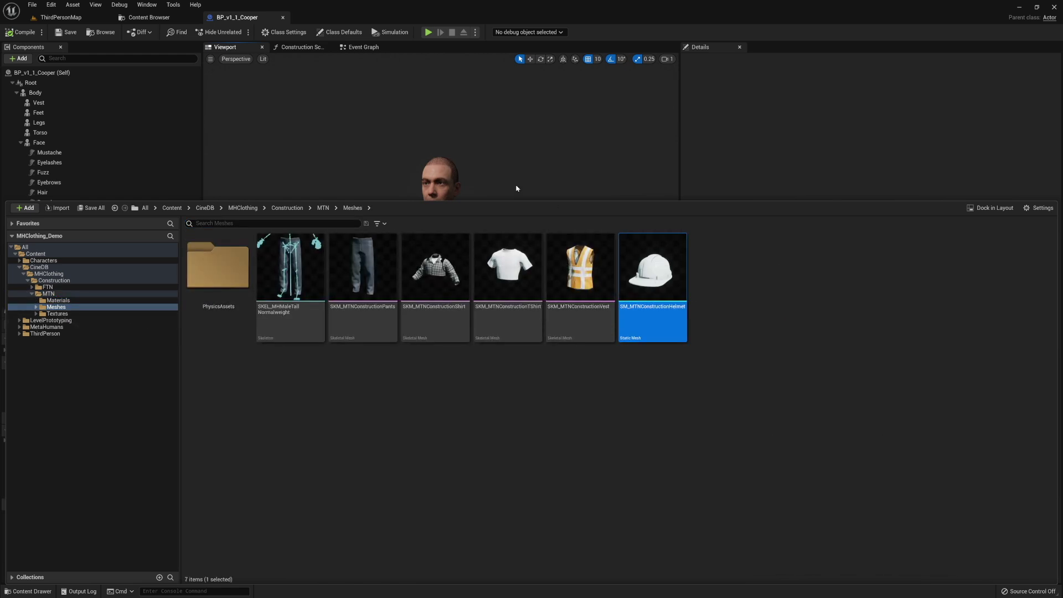
pyautogui.click(479, 19)
pyautogui.click(44, 93)
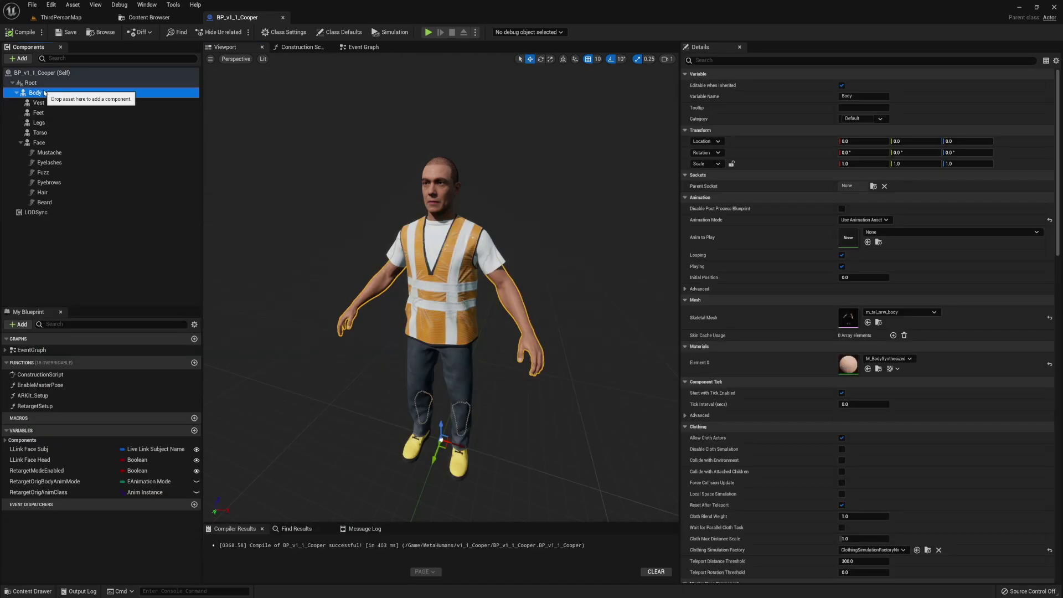
pyautogui.click(20, 58)
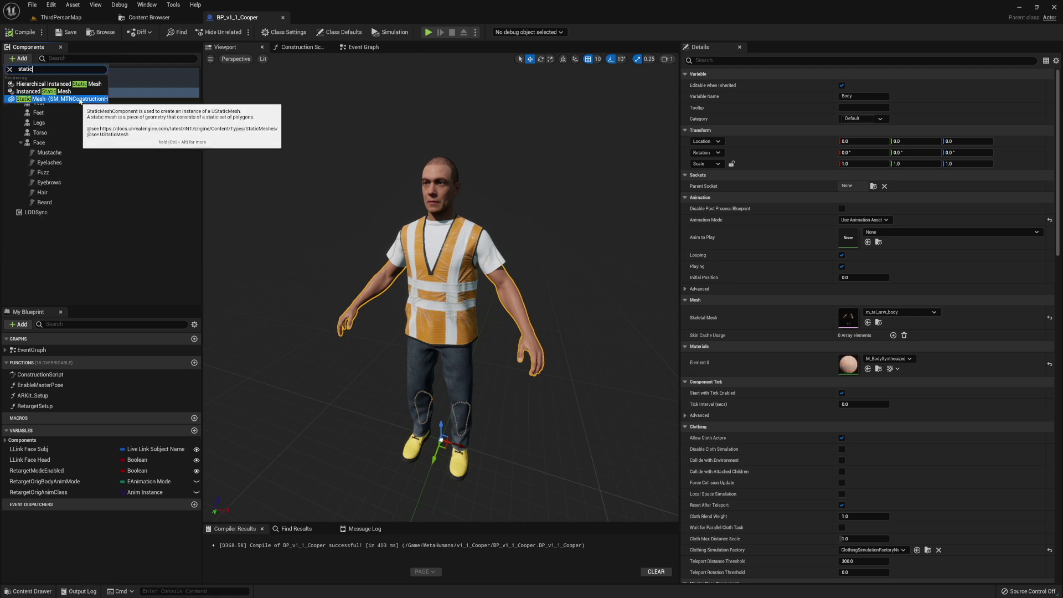
pyautogui.click(80, 100)
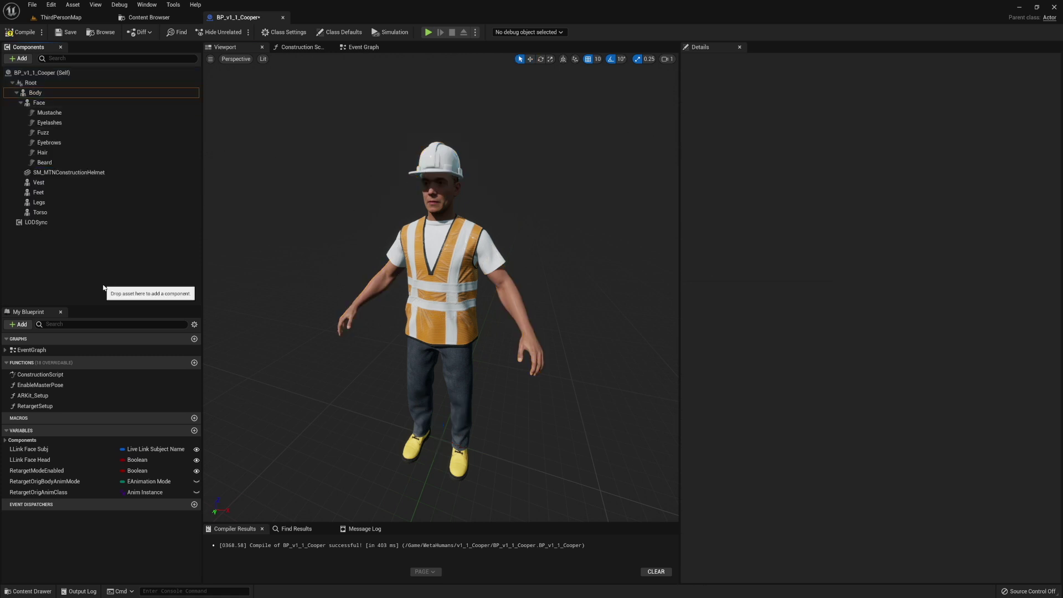
# - Rename the SM_MTNConstructionHelmet component as Helmet and check its fit on the character's head
pyautogui.click(66, 172)
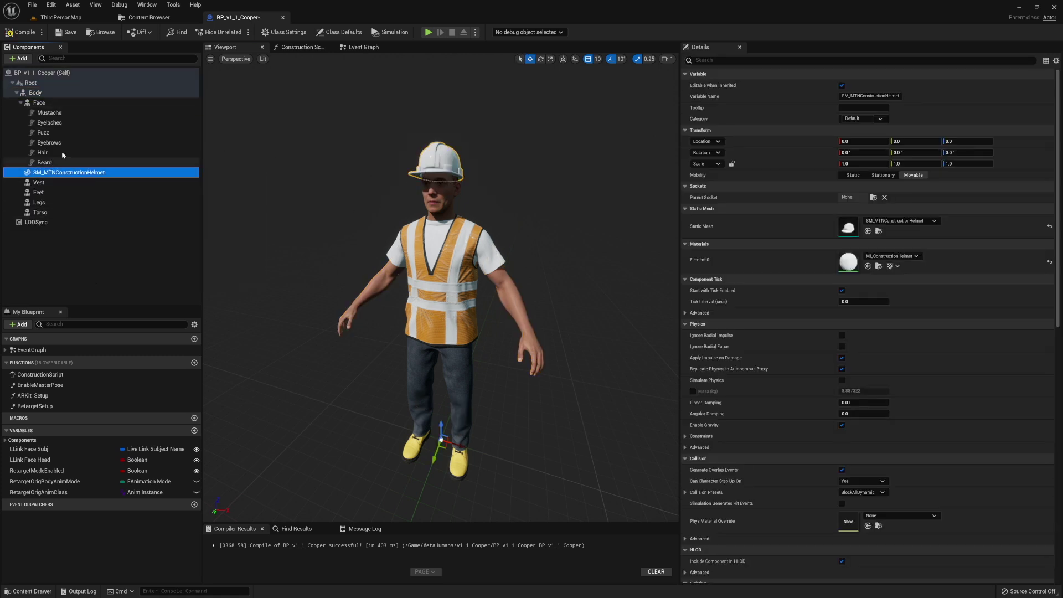
pyautogui.click(21, 103)
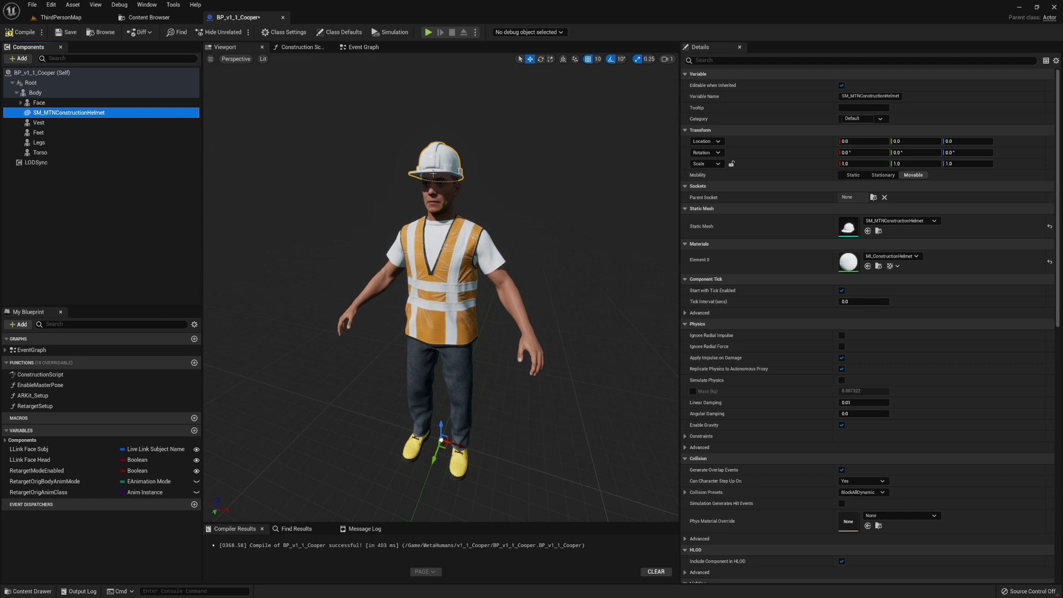
pyautogui.doubleClick(82, 114)
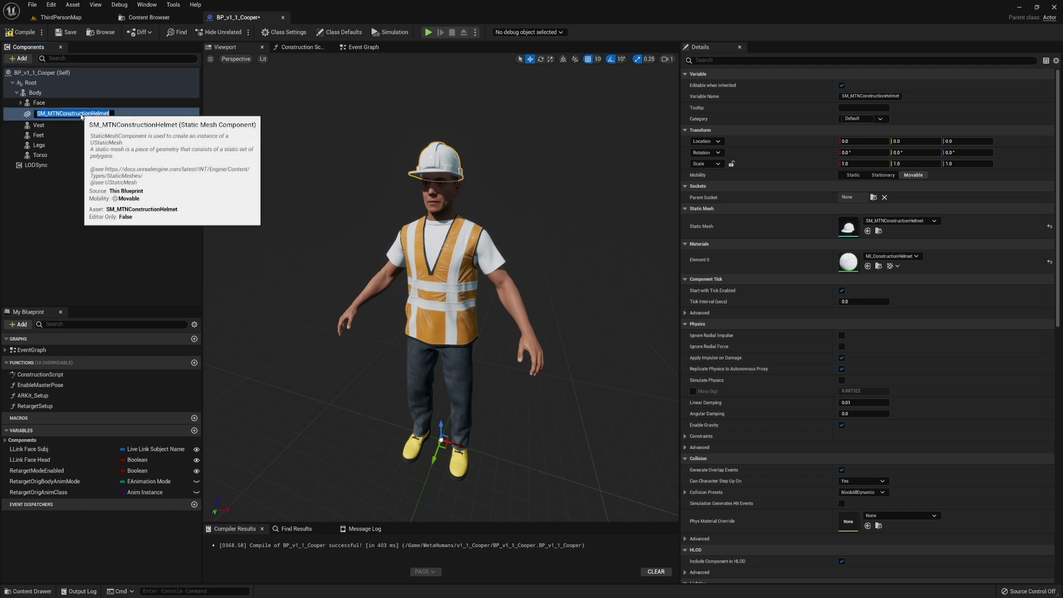
pyautogui.write('He')
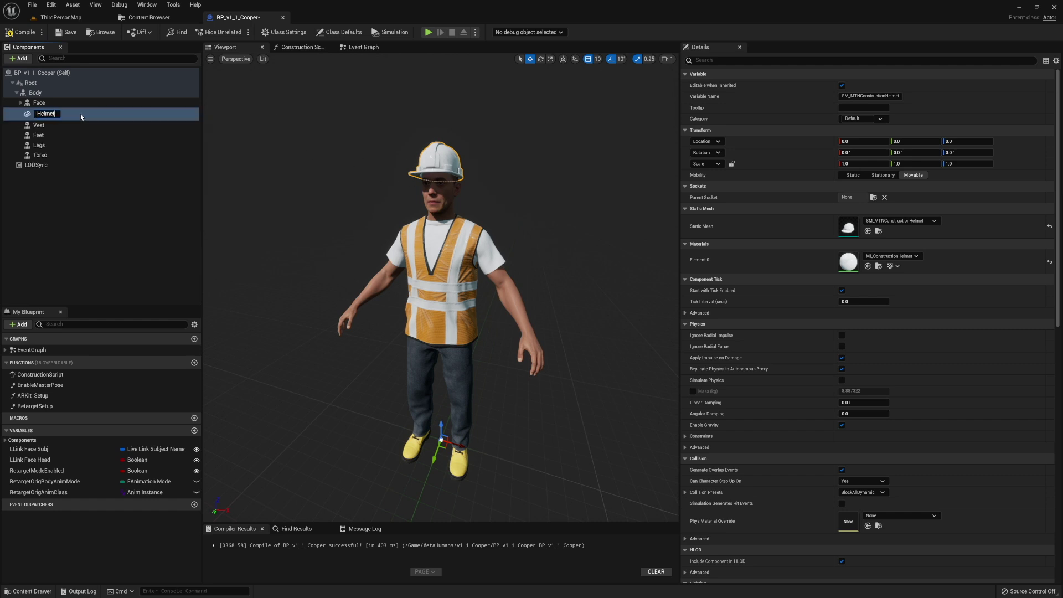
pyautogui.press('Return')
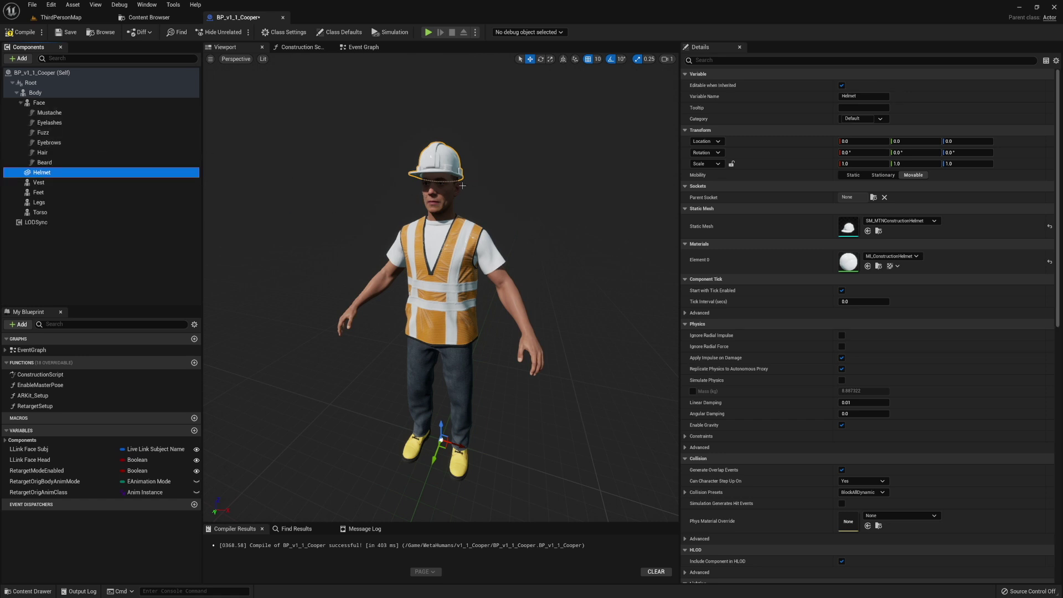
pyautogui.moveTo(463, 198)
pyautogui.mouseDown(button='right')
pyautogui.moveTo(440, 183)
pyautogui.moveTo(460, 199)
pyautogui.moveTo(462, 182)
pyautogui.mouseUp(button='right')
pyautogui.press('w')
pyautogui.click(83, 263)
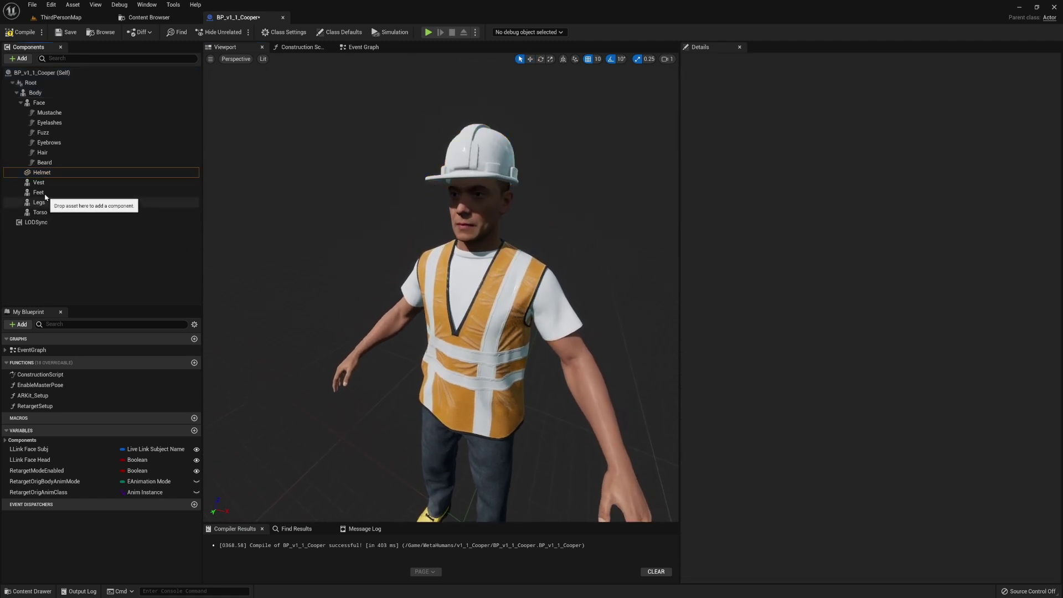
# - Attach the Helmet component to the head bone by setting its parent socket to head
pyautogui.click(42, 172)
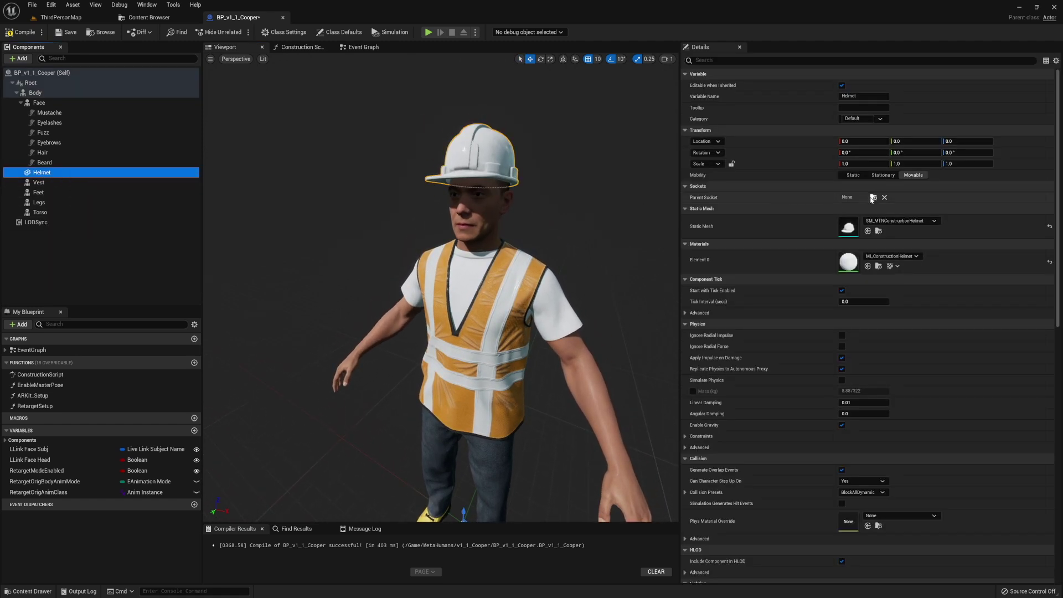
pyautogui.click(873, 198)
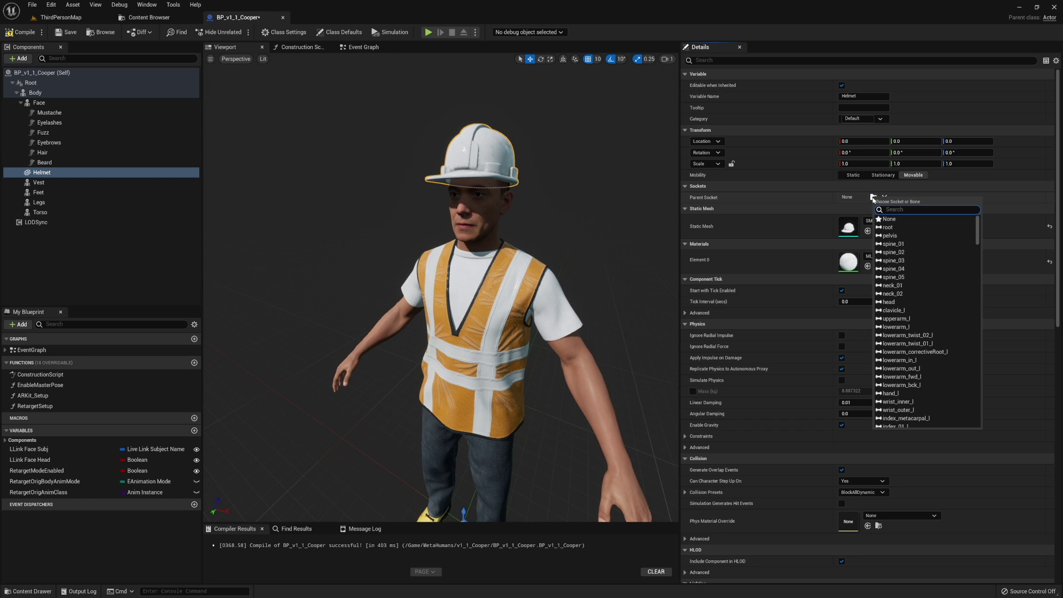
pyautogui.write('head')
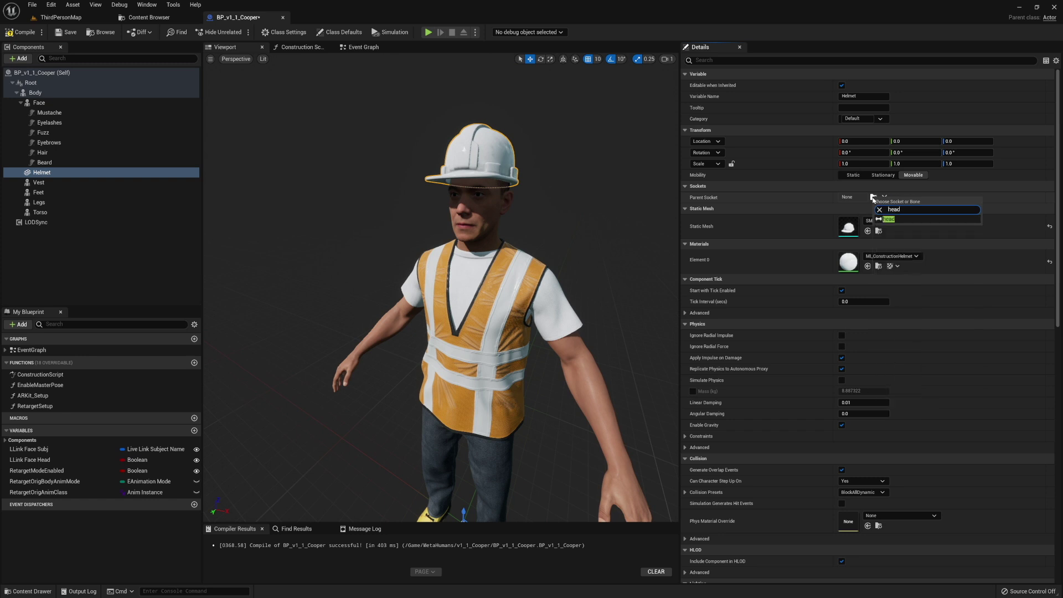
pyautogui.click(891, 222)
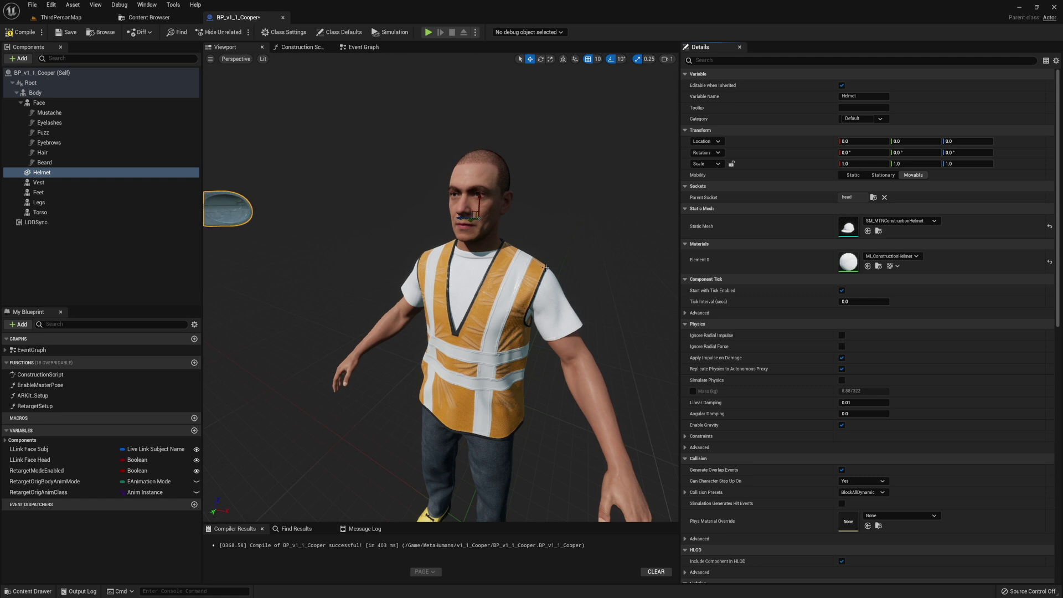
# - Rotate the Helmet component to 0, -90 and 360 degrees so it is upright
pyautogui.press('s')
pyautogui.press('a')
pyautogui.moveTo(598, 265); pyautogui.dragTo(532, 269, button='right')
pyautogui.press('s')
pyautogui.press('d')
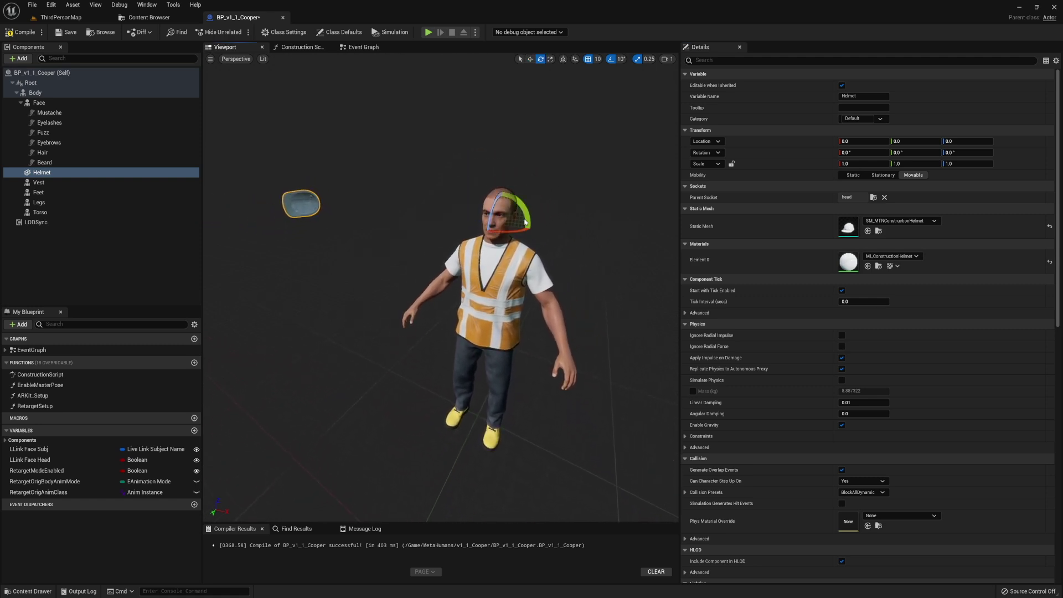
pyautogui.moveTo(516, 202); pyautogui.dragTo(531, 230)
# - Turn off grid snapping and move the helmet onto the character's head, to about -156.6 on location X
pyautogui.moveTo(513, 251); pyautogui.dragTo(520, 213, button='right')
pyautogui.press('s')
pyautogui.press('w')
pyautogui.click(588, 60)
pyautogui.moveTo(457, 315); pyautogui.dragTo(457, 511)
# - Adjust the helmet's height on the head to about -160.7 on location X, checking from the side
pyautogui.moveTo(457, 508); pyautogui.dragTo(619, 545, button='right')
pyautogui.press('a')
pyautogui.press('w')
pyautogui.press('a')
pyautogui.press('s')
pyautogui.press('a')
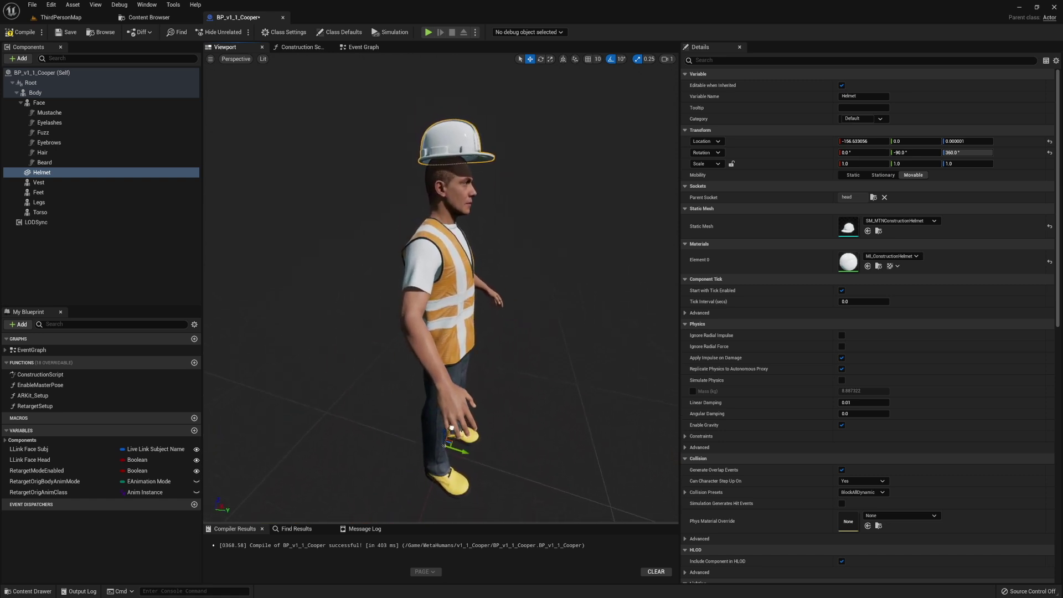
pyautogui.moveTo(451, 427)
pyautogui.mouseDown()
pyautogui.moveTo(465, 412)
pyautogui.moveTo(431, 423)
pyautogui.mouseUp()
pyautogui.hotkey('ctrl', 'z')
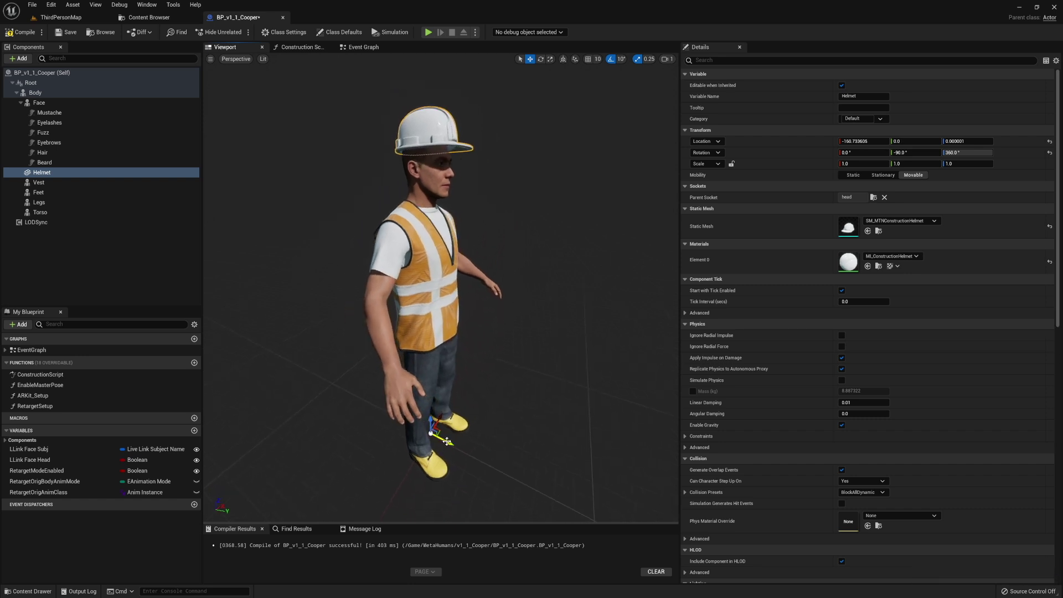
# - Shift the helmet front-to-back on the head to about -1.04 on location Y and inspect the fit up close
pyautogui.press('w')
pyautogui.moveTo(445, 441); pyautogui.dragTo(449, 415, button='right')
pyautogui.press('a')
pyautogui.press('s')
pyautogui.press('d')
pyautogui.press('d')
pyautogui.moveTo(460, 372)
pyautogui.mouseDown(button='right')
pyautogui.moveTo(438, 376)
pyautogui.moveTo(459, 372)
pyautogui.mouseUp(button='right')
pyautogui.press('a')
pyautogui.press('d')
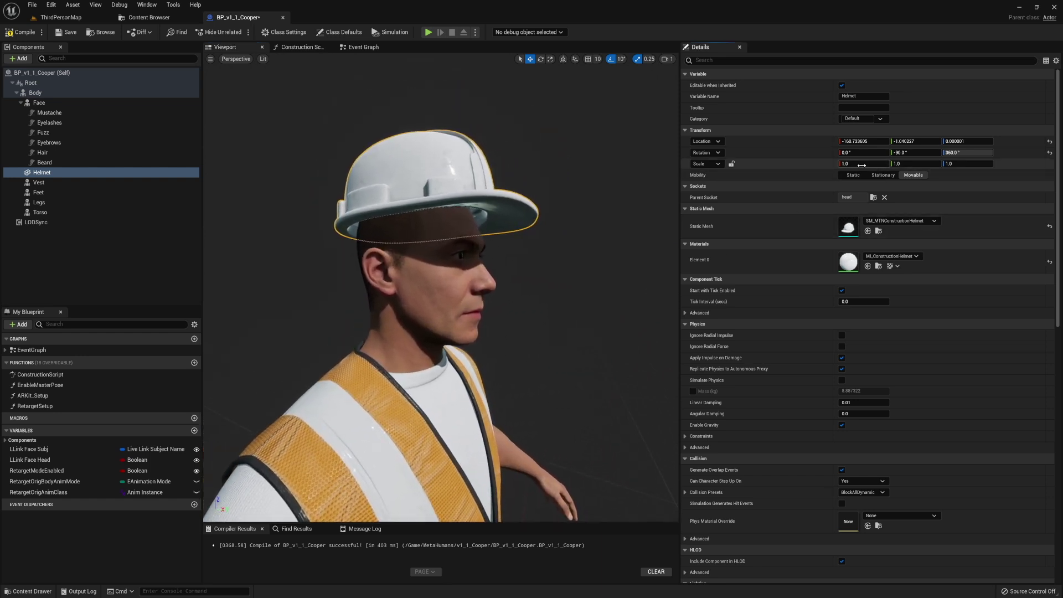
# - Set the helmet's X and Y scale to 0.9
pyautogui.press('Return')
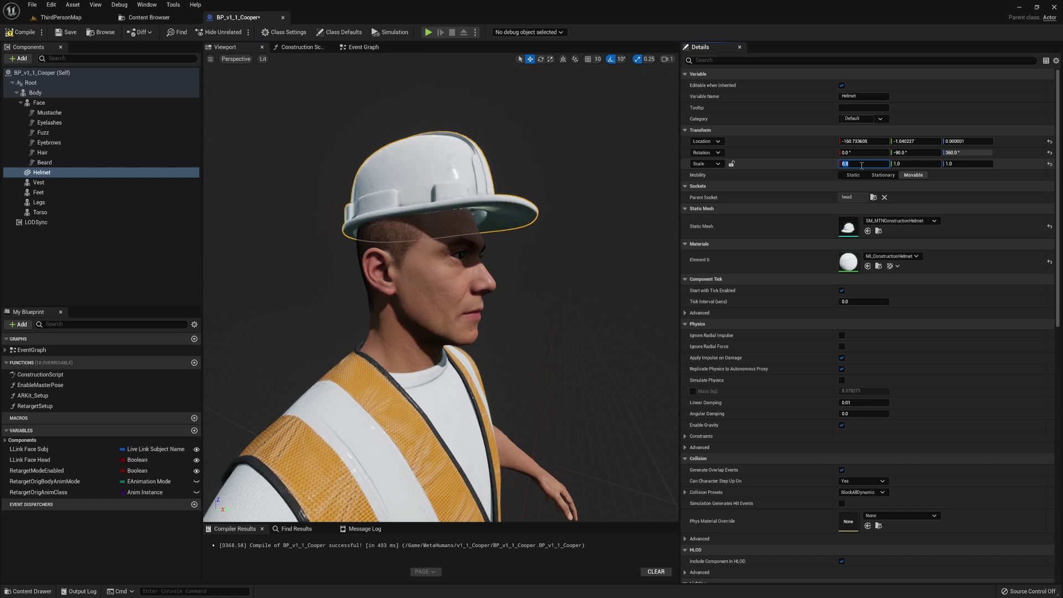
pyautogui.write('.9')
pyautogui.press('Return')
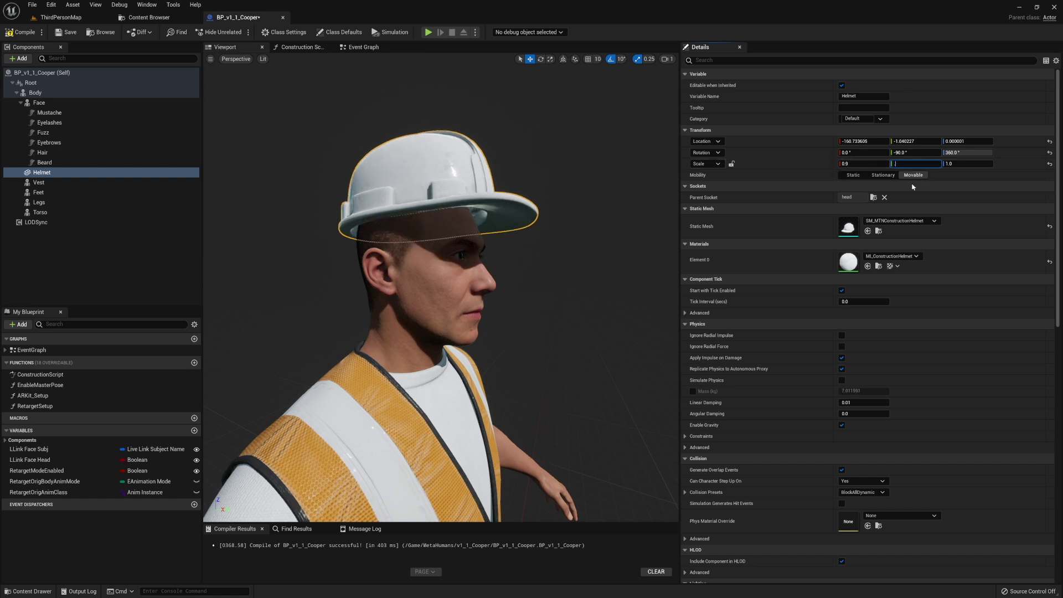
pyautogui.write('.9')
pyautogui.press('Return')
# - Reposition the scaled helmet to about -162.2 on X and -0.51 on Y, and compile and save the blueprint
pyautogui.press('s')
pyautogui.moveTo(599, 250); pyautogui.dragTo(662, 258, button='right')
pyautogui.moveTo(526, 273); pyautogui.dragTo(540, 272, button='right')
pyautogui.moveTo(430, 416); pyautogui.dragTo(419, 421, button='right')
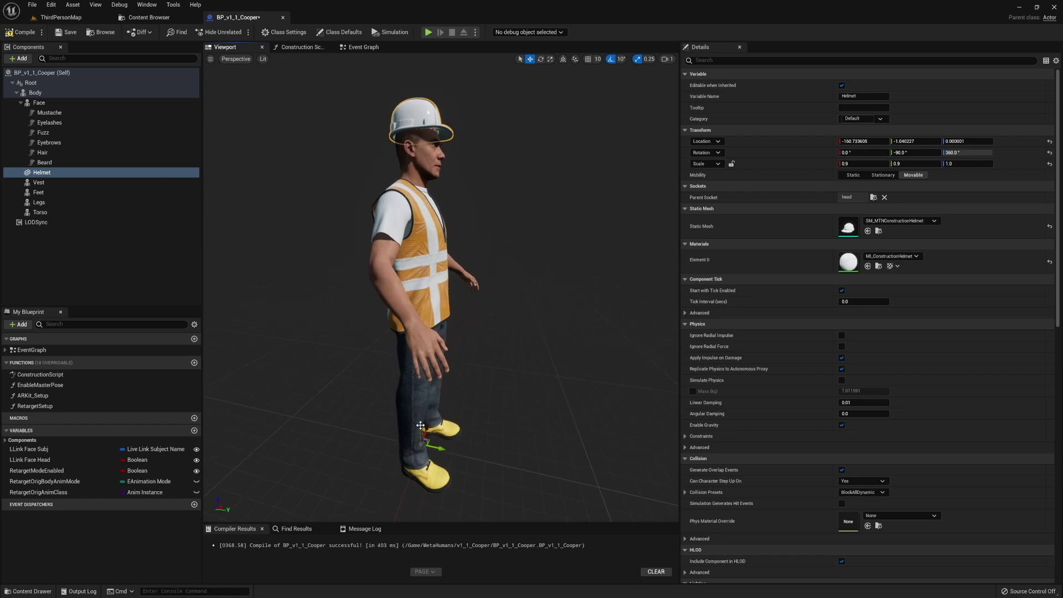
pyautogui.moveTo(420, 425); pyautogui.dragTo(423, 428)
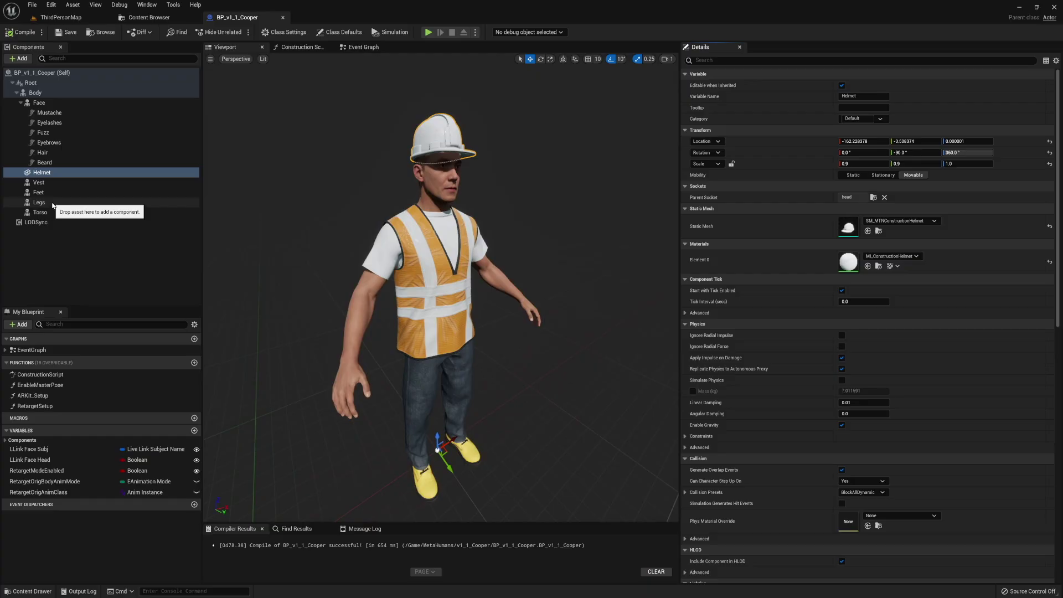
# - Open the M_shs_boots material instance used by the Feet component
pyautogui.click(39, 192)
pyautogui.moveTo(616, 374); pyautogui.dragTo(616, 375, button='right')
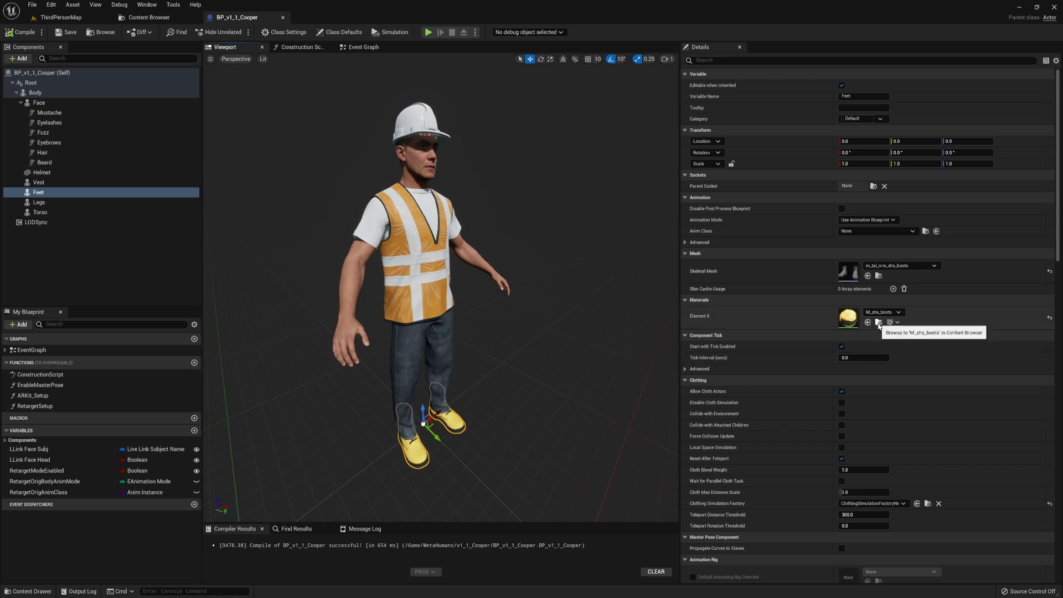
pyautogui.click(878, 322)
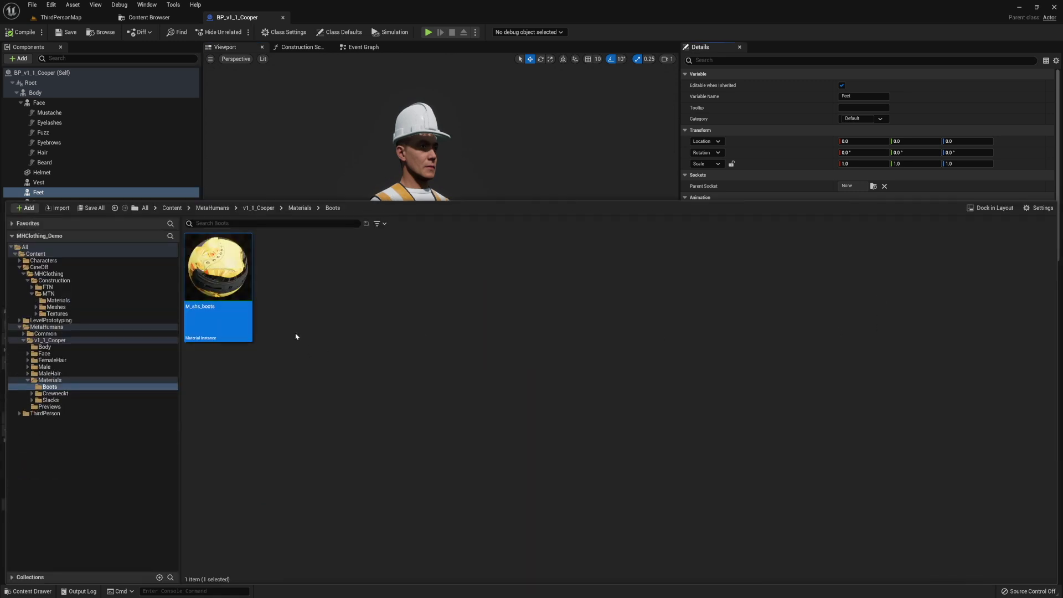
pyautogui.doubleClick(231, 279)
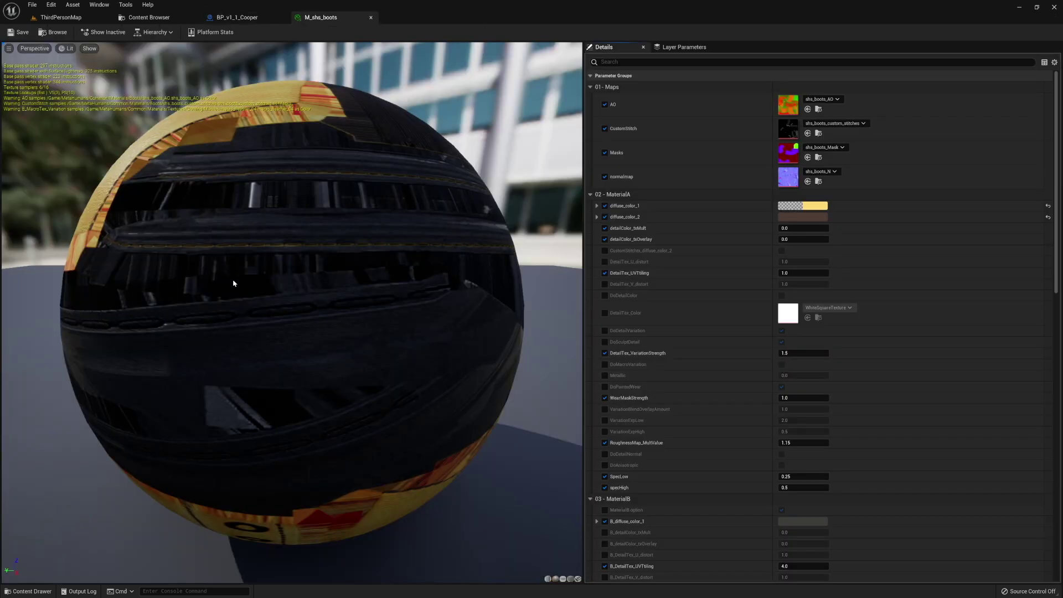
# - Float and enlarge the boots material editor beside the character, frame the boots, and preview the material on a plane
pyautogui.moveTo(302, 18); pyautogui.dragTo(596, 116)
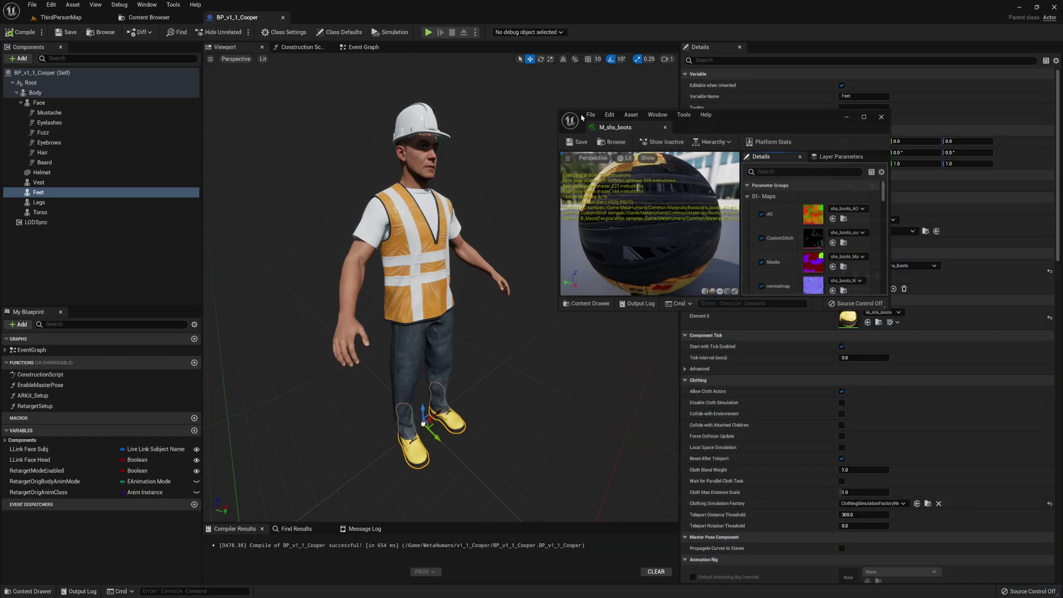
pyautogui.moveTo(752, 120); pyautogui.dragTo(753, 43)
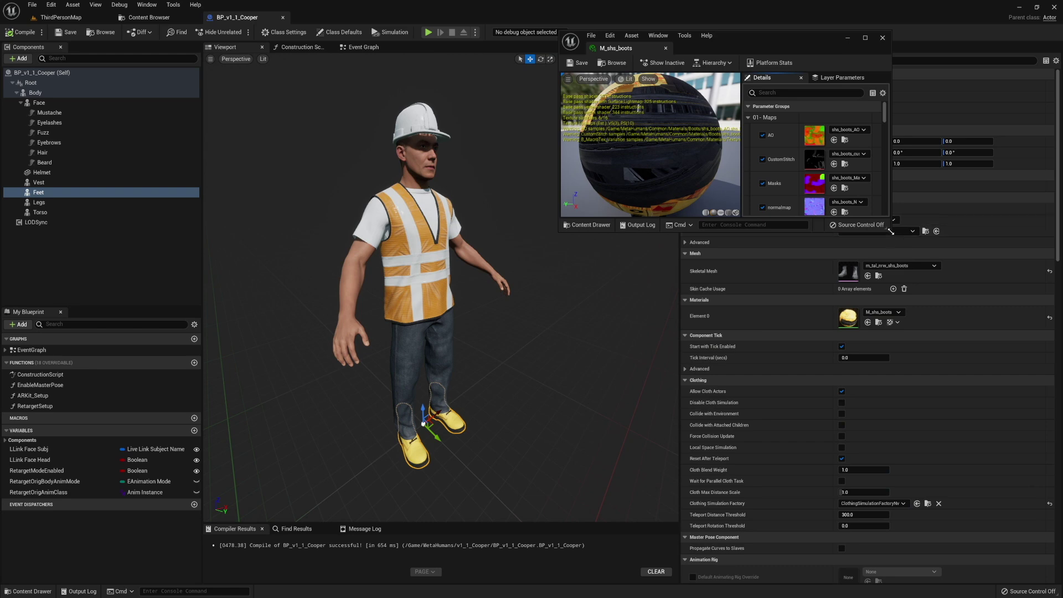
pyautogui.moveTo(889, 233); pyautogui.dragTo(1035, 474)
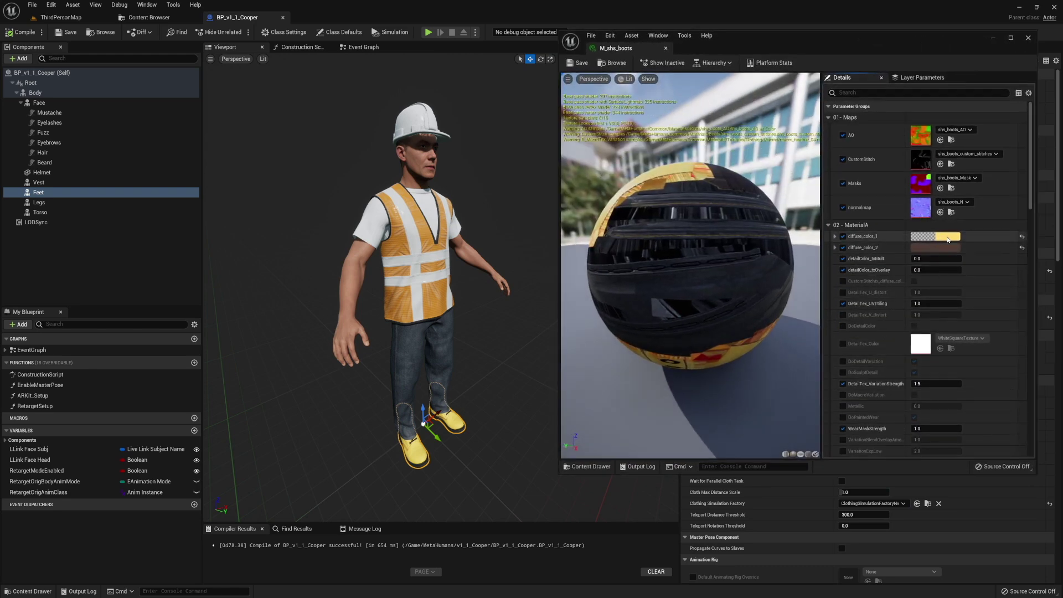
pyautogui.press('f')
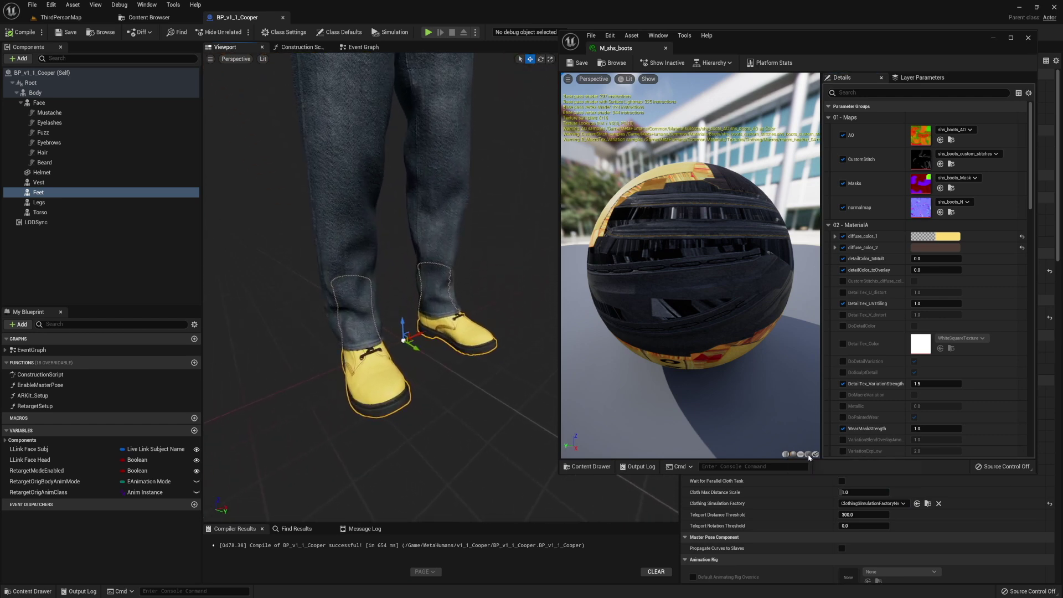
pyautogui.click(808, 454)
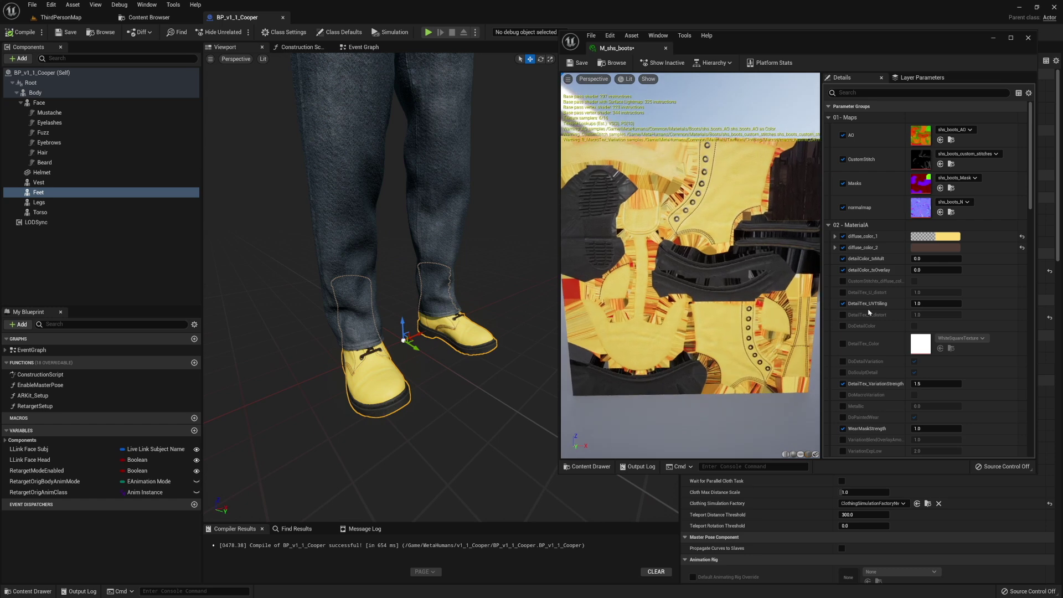
# - Change the boots material's diffuse_color_1 from yellow to a dark brown, save the material and close it
pyautogui.click(935, 236)
pyautogui.moveTo(877, 240); pyautogui.dragTo(745, 311)
pyautogui.moveTo(731, 269); pyautogui.dragTo(751, 311)
pyautogui.click(748, 413)
pyautogui.click(578, 62)
pyautogui.click(665, 48)
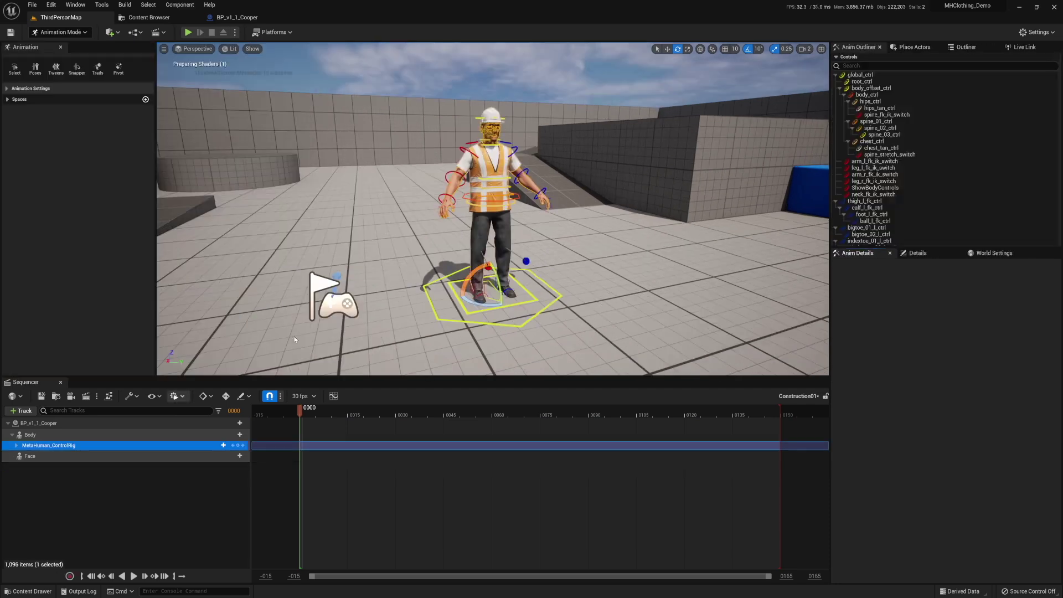
# - In the ThirdPersonMap sequence, lower the MetaHuman's body control so that the knees bend
pyautogui.moveTo(295, 340); pyautogui.dragTo(315, 333, button='right')
pyautogui.click(498, 246)
pyautogui.press('w')
pyautogui.moveTo(499, 246); pyautogui.dragTo(495, 252, button='right')
pyautogui.moveTo(460, 182); pyautogui.dragTo(456, 223)
# - Rotate the right arm's FK controls, including upperarm_r_fk_ctrl, to bend the arm and raise the forearm
pyautogui.moveTo(456, 222); pyautogui.dragTo(520, 217, button='right')
pyautogui.click(434, 159)
pyautogui.press('e')
pyautogui.moveTo(521, 243); pyautogui.dragTo(512, 213)
pyautogui.moveTo(512, 213); pyautogui.dragTo(443, 224, button='right')
pyautogui.press('w')
pyautogui.moveTo(547, 156); pyautogui.dragTo(552, 161, button='right')
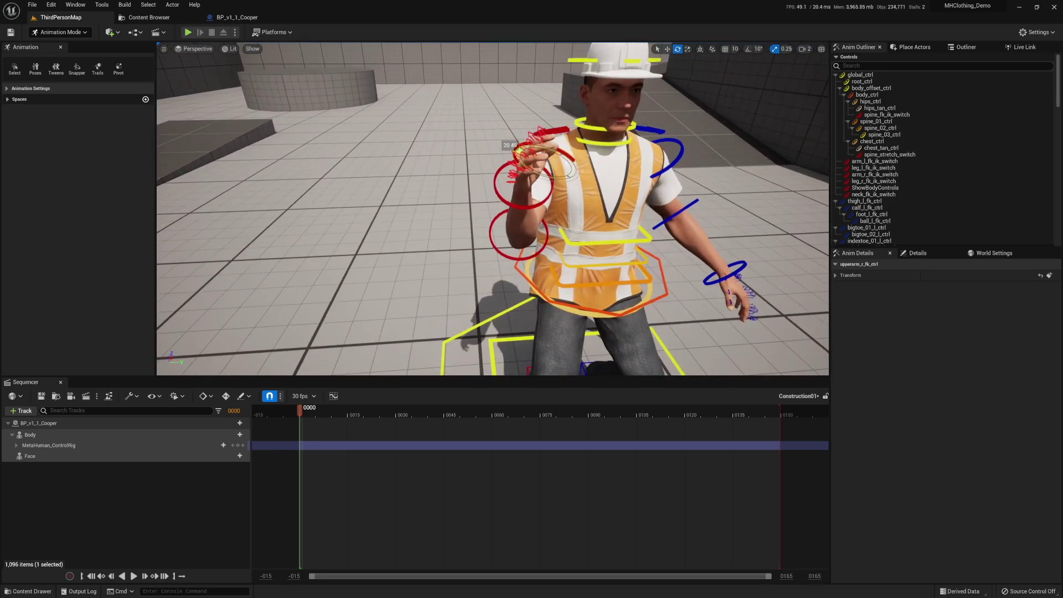
pyautogui.keyDown('alt'); pyautogui.moveTo(518, 150); pyautogui.dragTo(556, 192); pyautogui.keyUp('alt')
# - Rotate the neck and head controls to test how the helmet follows the head
pyautogui.moveTo(555, 151); pyautogui.dragTo(581, 164, button='right')
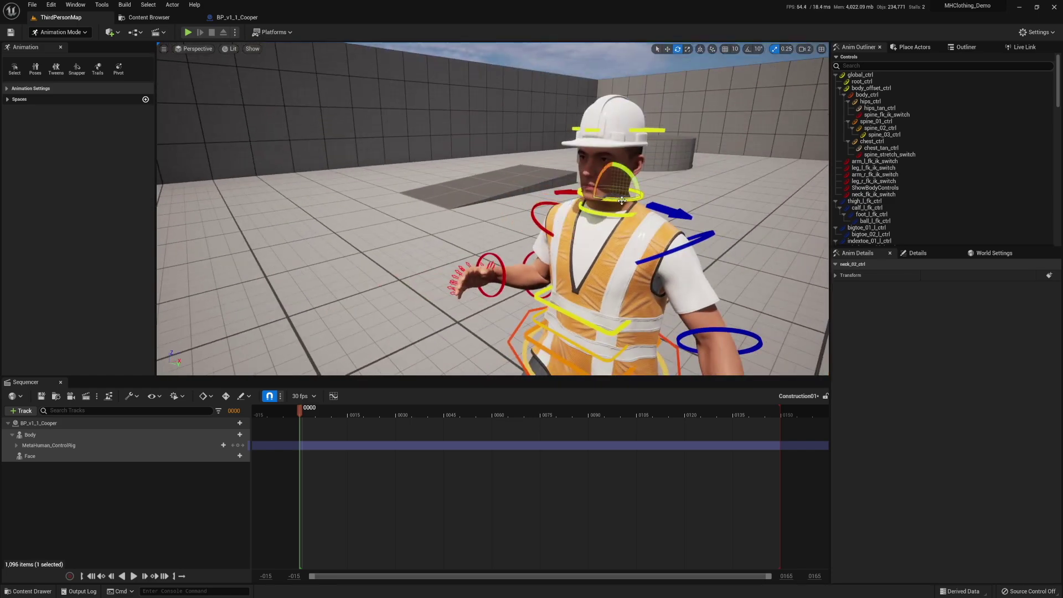
pyautogui.moveTo(621, 201); pyautogui.dragTo(631, 193, button='right')
pyautogui.click(631, 114)
pyautogui.press('e')
pyautogui.moveTo(601, 166)
pyautogui.mouseDown()
pyautogui.moveTo(591, 191)
pyautogui.moveTo(601, 180)
pyautogui.mouseUp()
pyautogui.moveTo(601, 180); pyautogui.dragTo(629, 186, button='right')
pyautogui.moveTo(629, 186)
pyautogui.mouseDown()
pyautogui.moveTo(642, 183)
pyautogui.moveTo(625, 185)
pyautogui.mouseUp()
pyautogui.moveTo(625, 186); pyautogui.dragTo(576, 185, button='right')
pyautogui.moveTo(533, 179); pyautogui.dragTo(536, 204)
pyautogui.moveTo(536, 204); pyautogui.dragTo(498, 240, button='right')
# - Move the right foot control to a new stance and select body_ctrl
pyautogui.click(409, 315)
pyautogui.press('w')
pyautogui.moveTo(393, 308); pyautogui.dragTo(428, 326)
pyautogui.moveTo(490, 224); pyautogui.dragTo(374, 226, button='right')
pyautogui.click(459, 222)
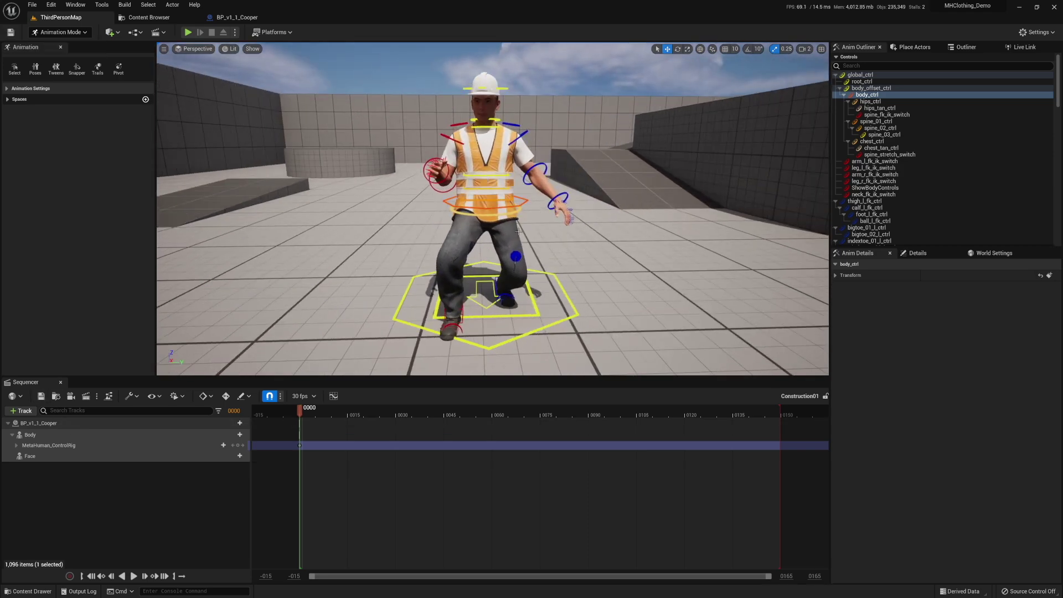